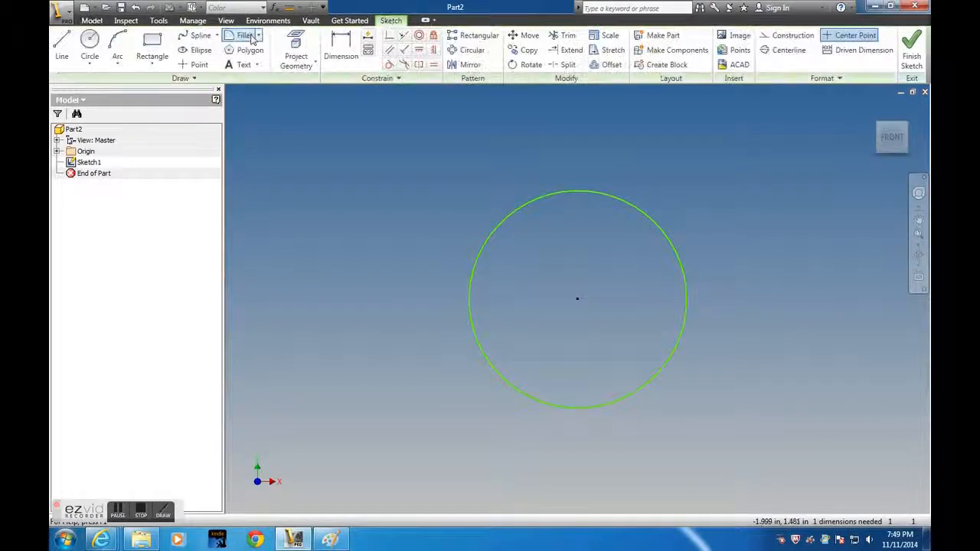
- Dimension the circle's diameter as Inner_Cyc = 36 in and finish the sketch
click(432, 205)
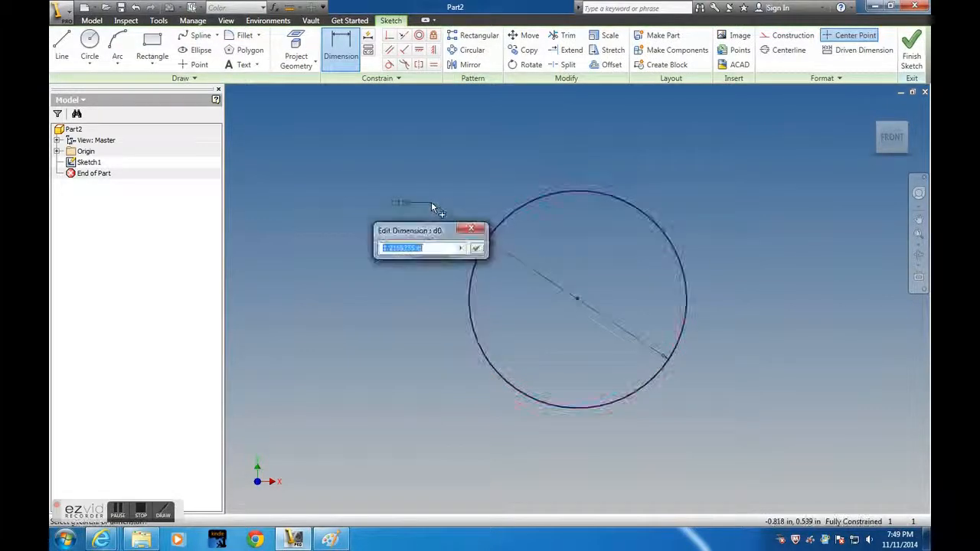
text(1ine)
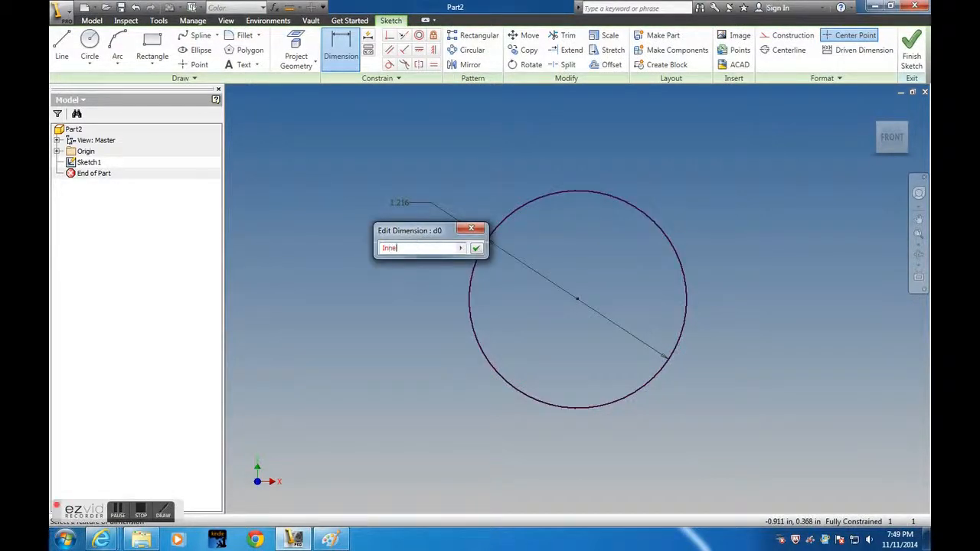
text(r_Cyc = 30)
key(Return)
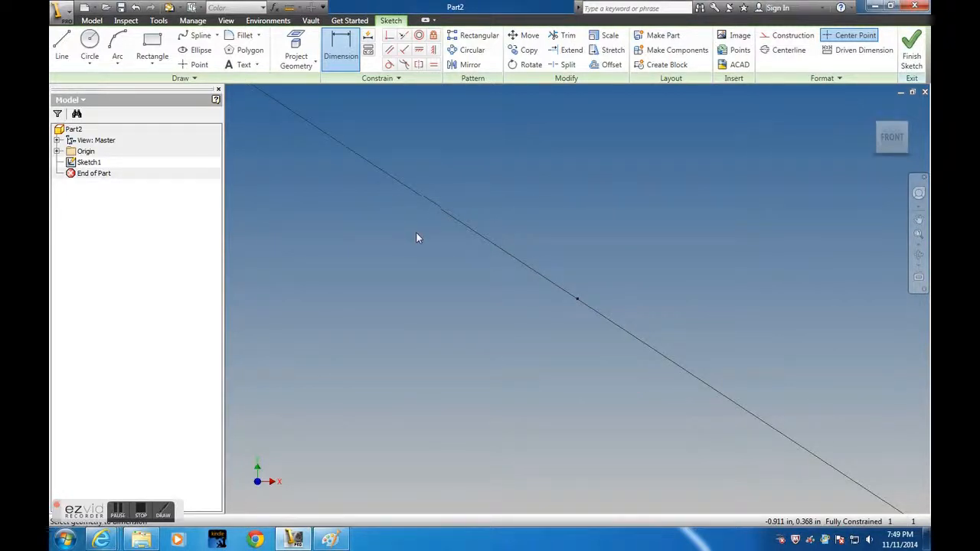
click(911, 52)
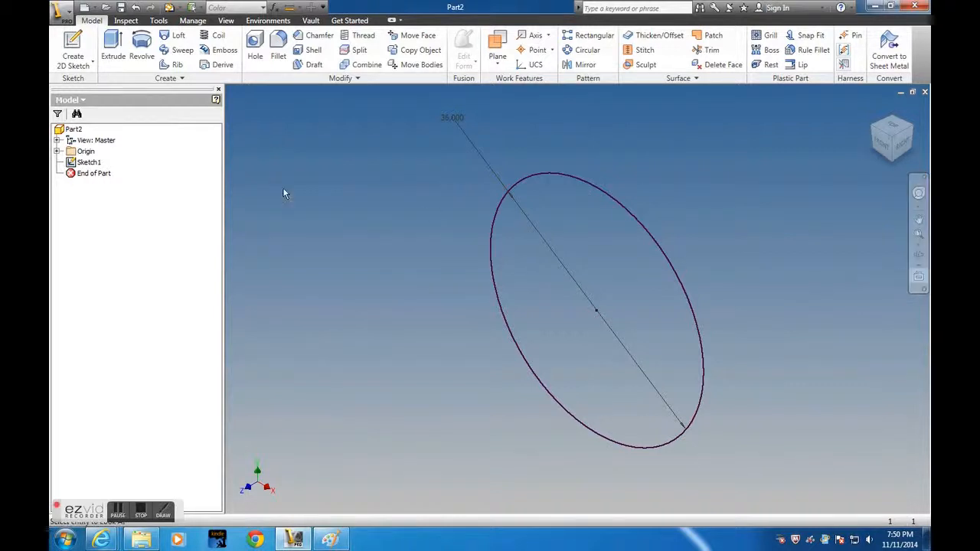
- Start a new sketch on the XY plane and draw a larger concentric circle about 49 in in diameter from the center point
click(57, 151)
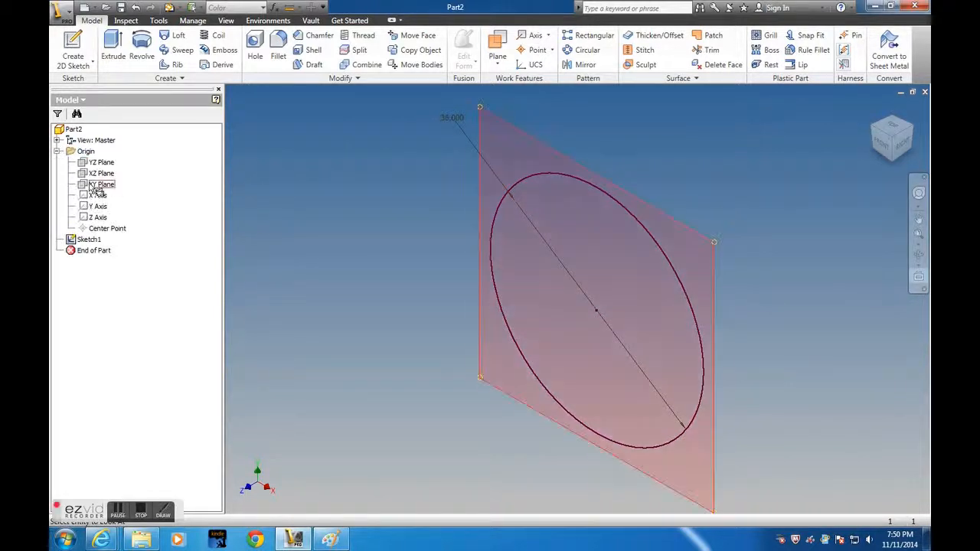
click(98, 184)
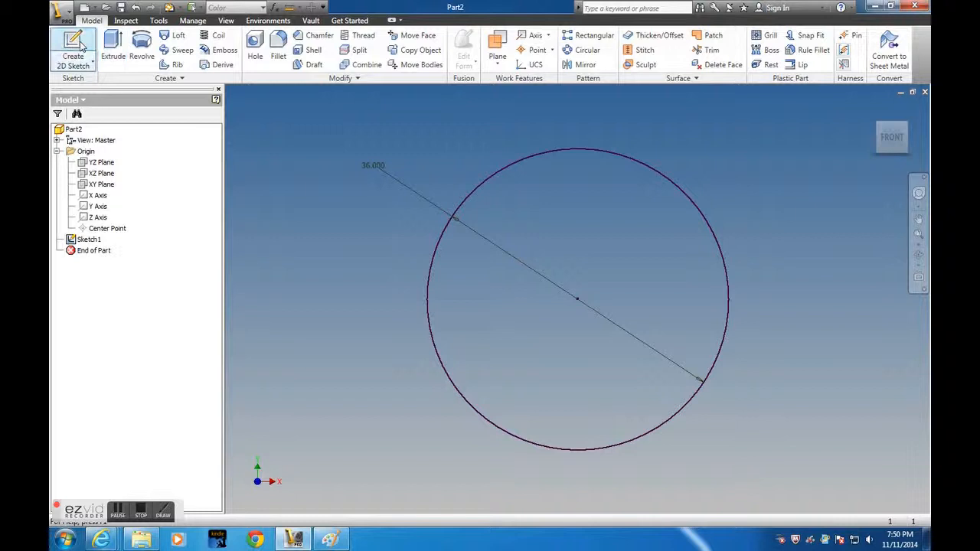
click(84, 46)
click(91, 186)
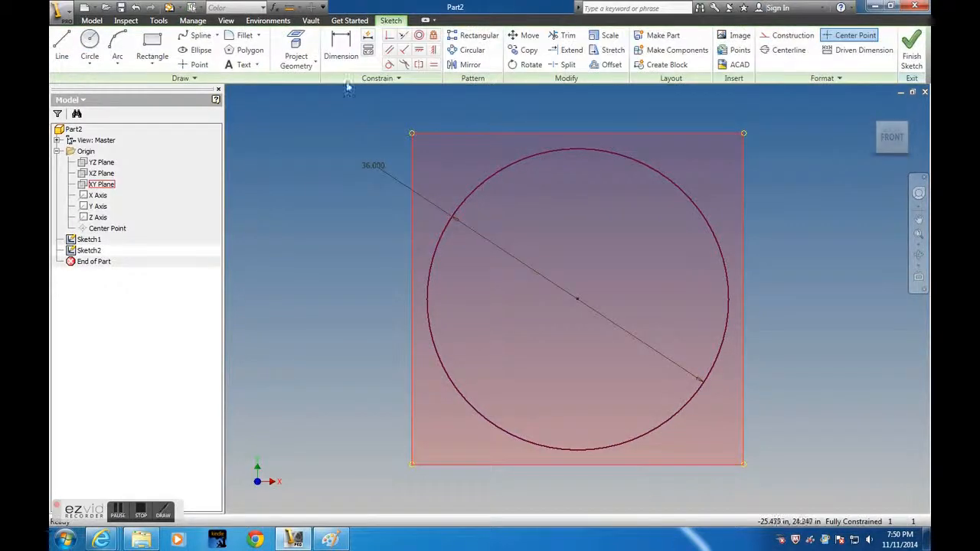
click(90, 42)
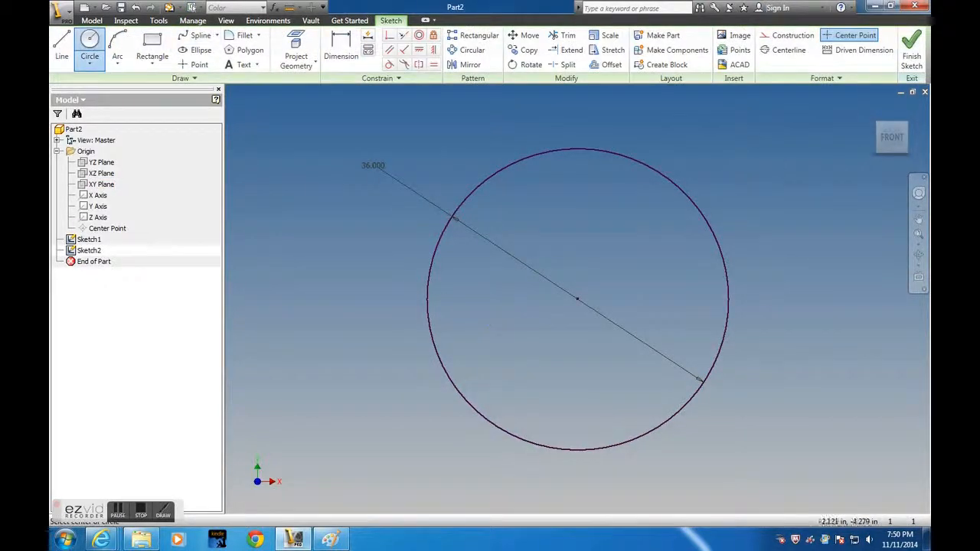
click(578, 299)
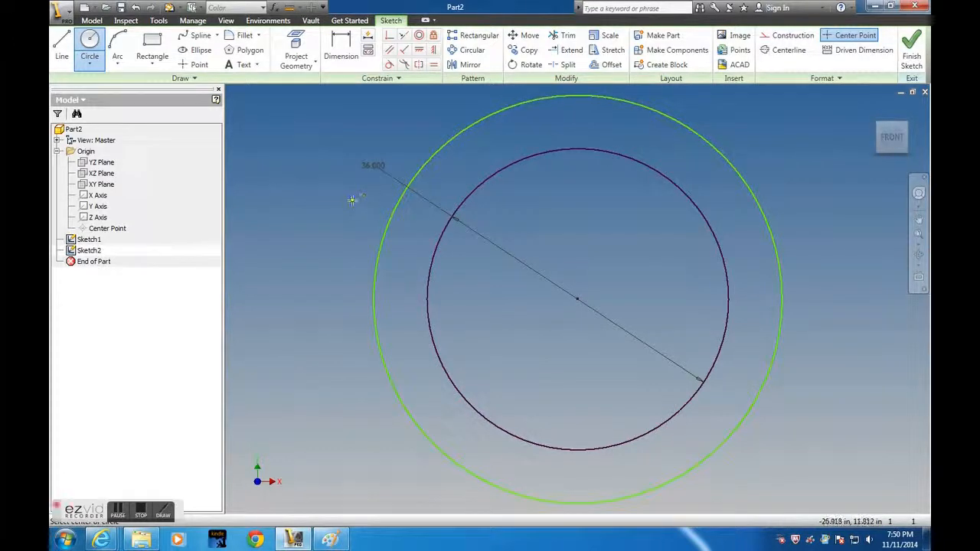
- Dimension the larger circle's diameter as Outter_Cyc = Inner_Cyc*5/3 and finish the sketch
click(341, 46)
click(433, 154)
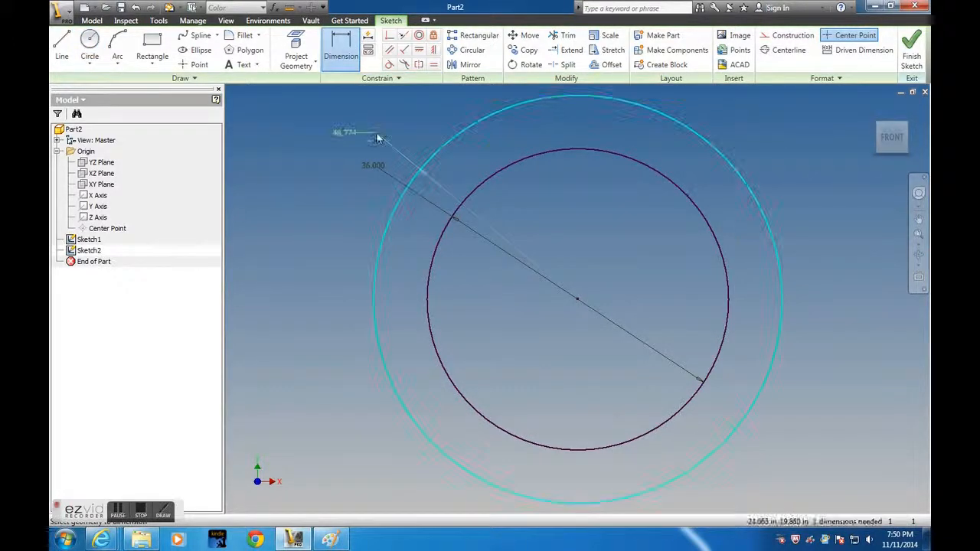
click(397, 145)
text(Outter_)
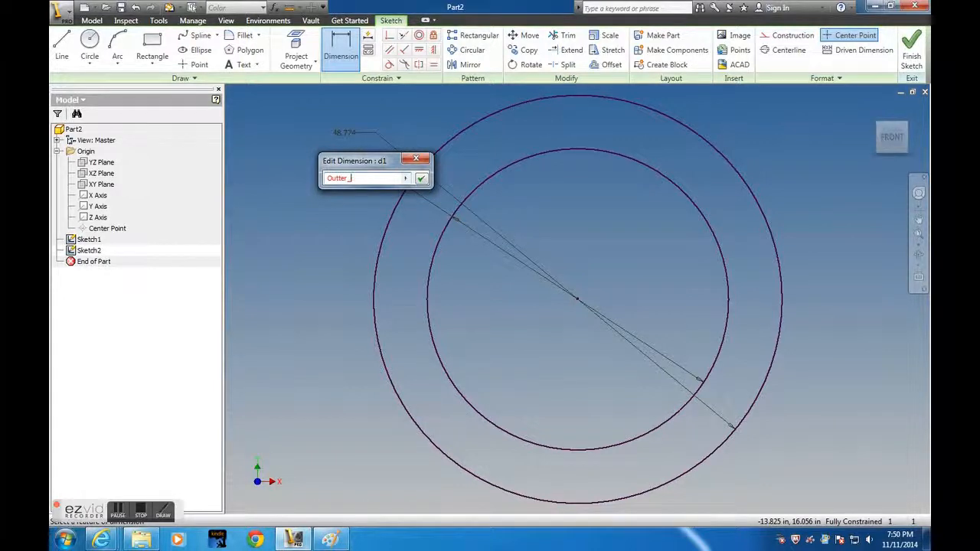
text(Cyc = Inner_Cyc*5/3)
key(Return)
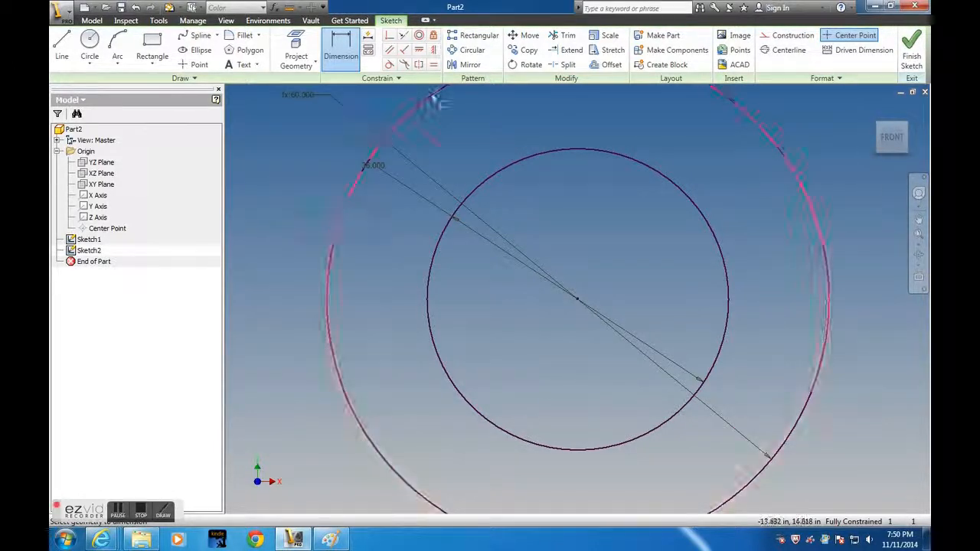
scroll(459, 193, down, 2)
click(911, 54)
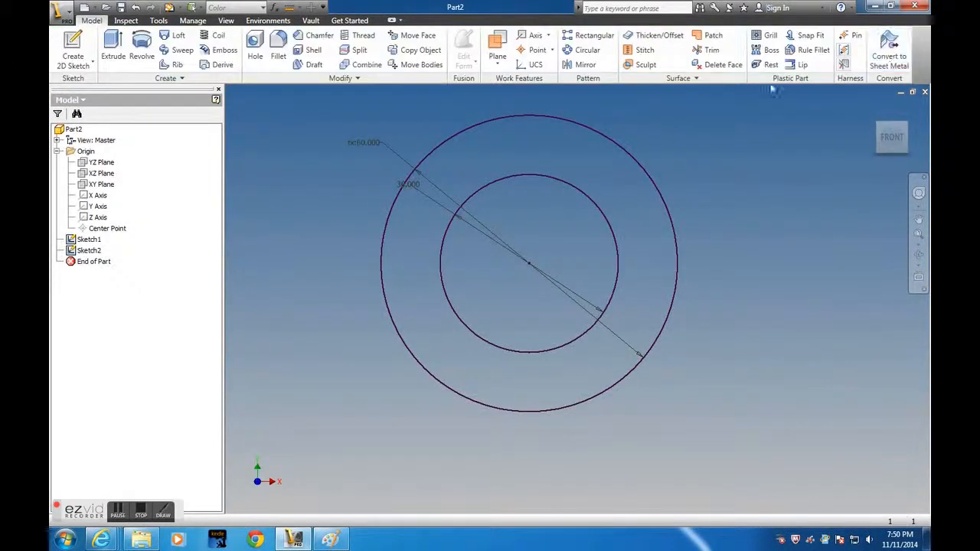
- On a new XY plane sketch, draw a line about 9.5 in long outward from the outer circle, horizontally aligned with the center point
click(73, 50)
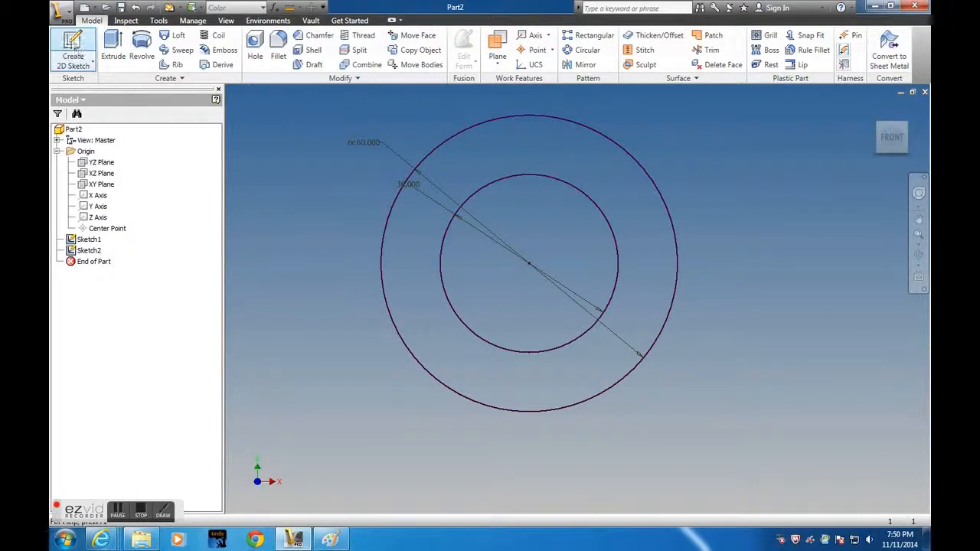
click(101, 185)
click(295, 55)
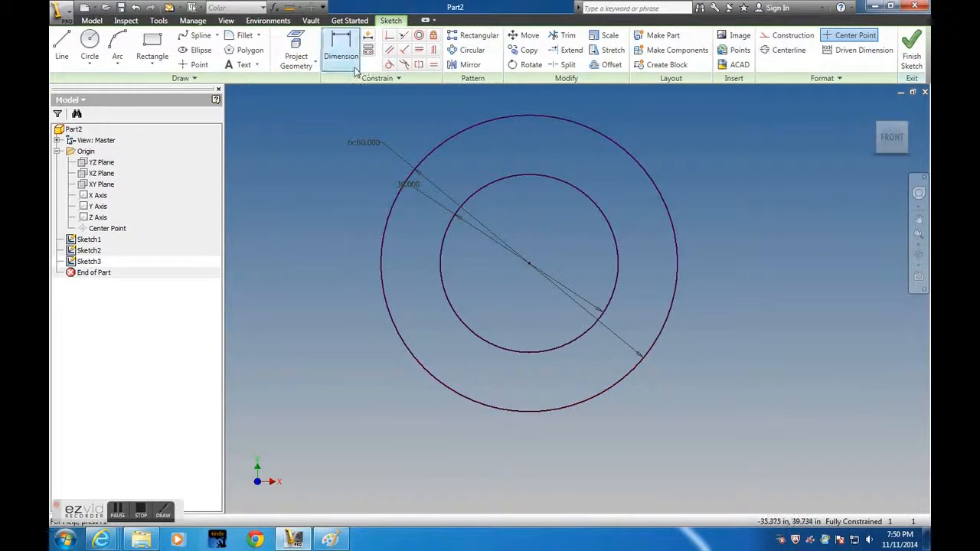
click(62, 48)
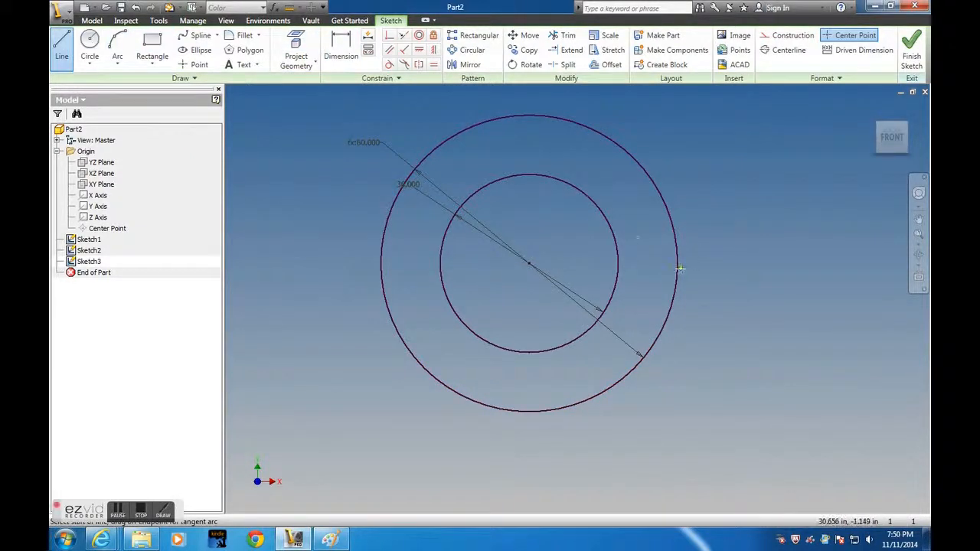
click(725, 262)
right_click(728, 244)
click(690, 245)
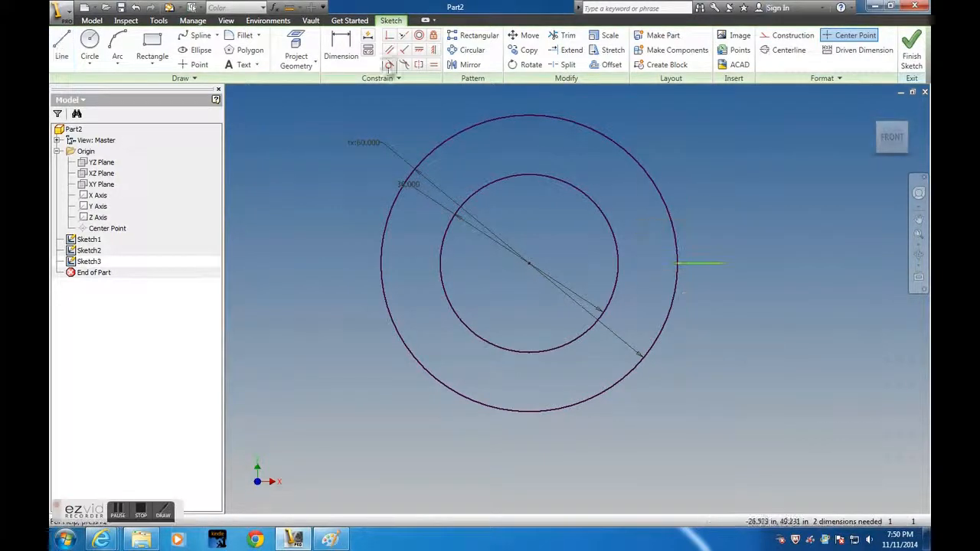
click(529, 263)
click(677, 263)
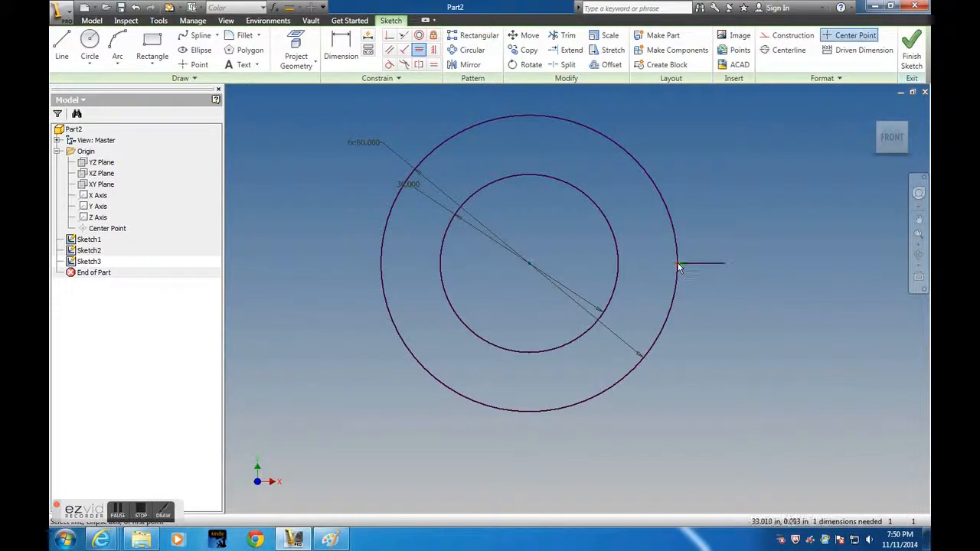
- Dimension the line's length to 12 in using a formula based on Inner_Cyc
key(d)
click(710, 268)
click(694, 317)
text(0)
key(BackSpace)
text(Inner_Cy)
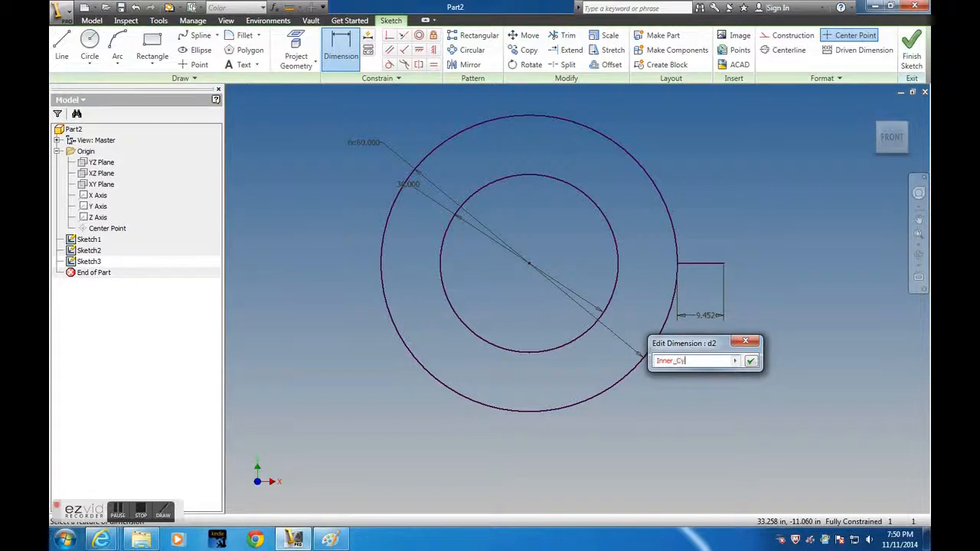
text(c)
key(Return)
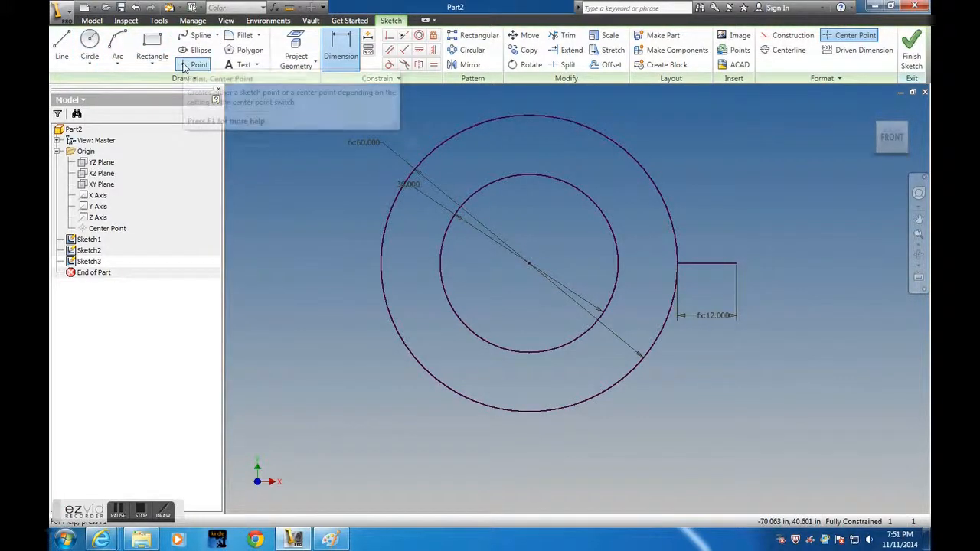
- Place a sketch point inside the inner circle on the line's side of the center, and constrain it horizontally to the center point
click(194, 65)
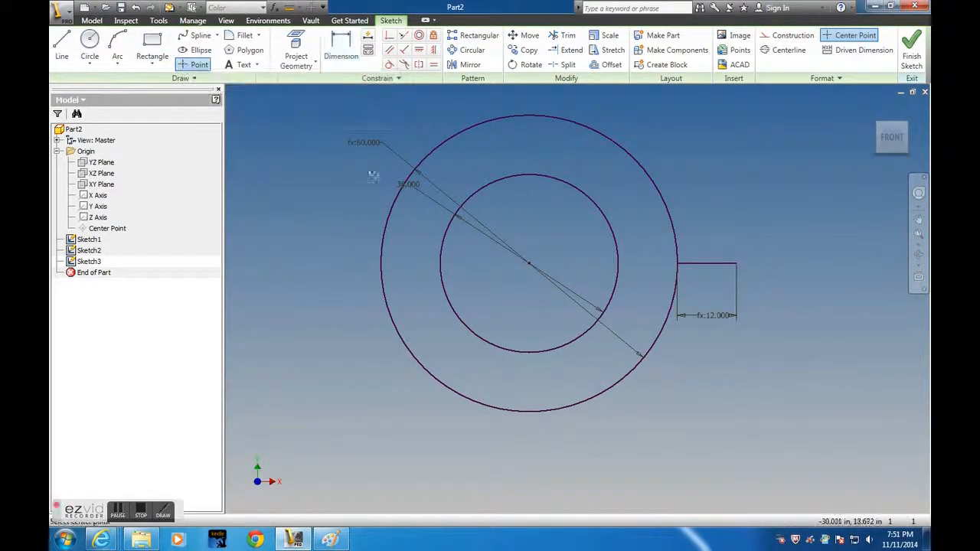
right_click(554, 242)
click(513, 244)
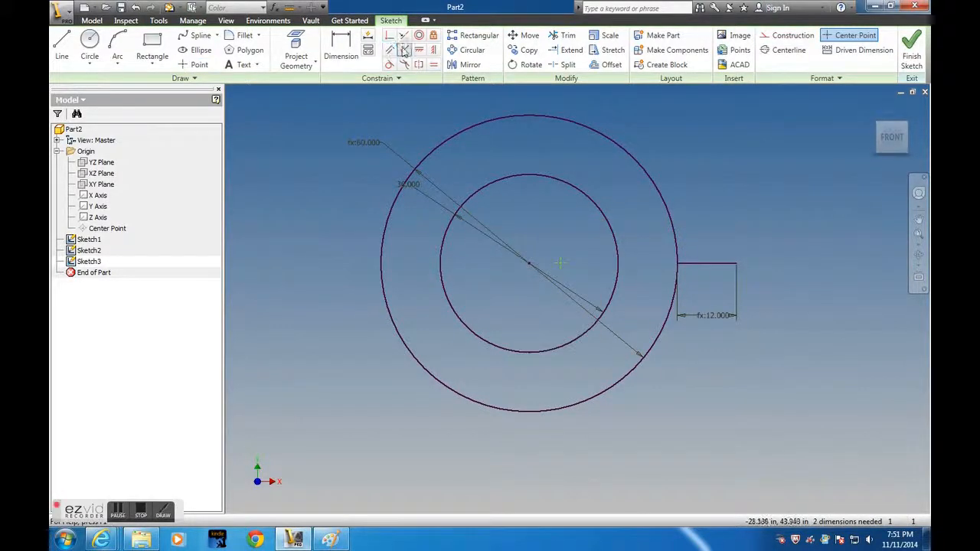
click(559, 264)
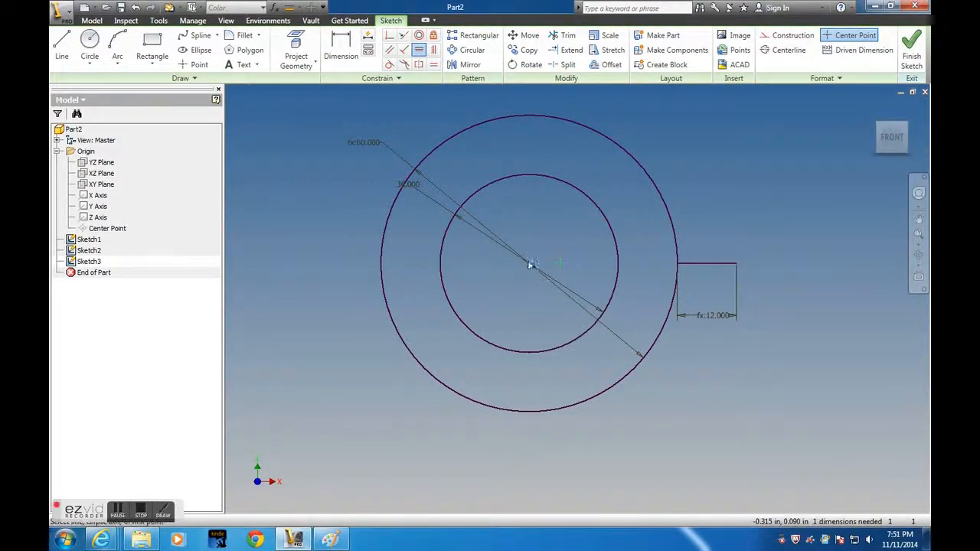
right_click(529, 217)
click(494, 215)
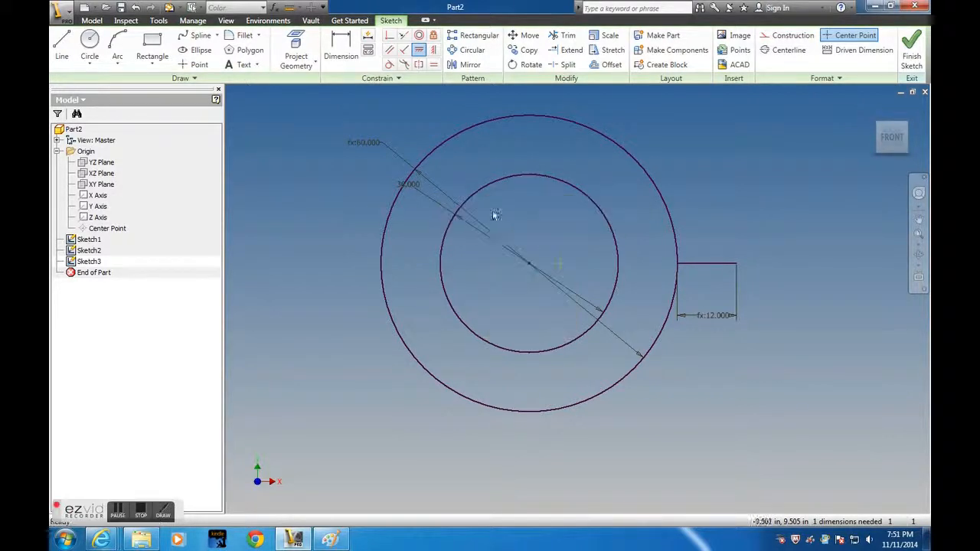
- Dimension the distance from the sketch point to the line's outer end as Inner_Cyc and finish the sketch
click(346, 42)
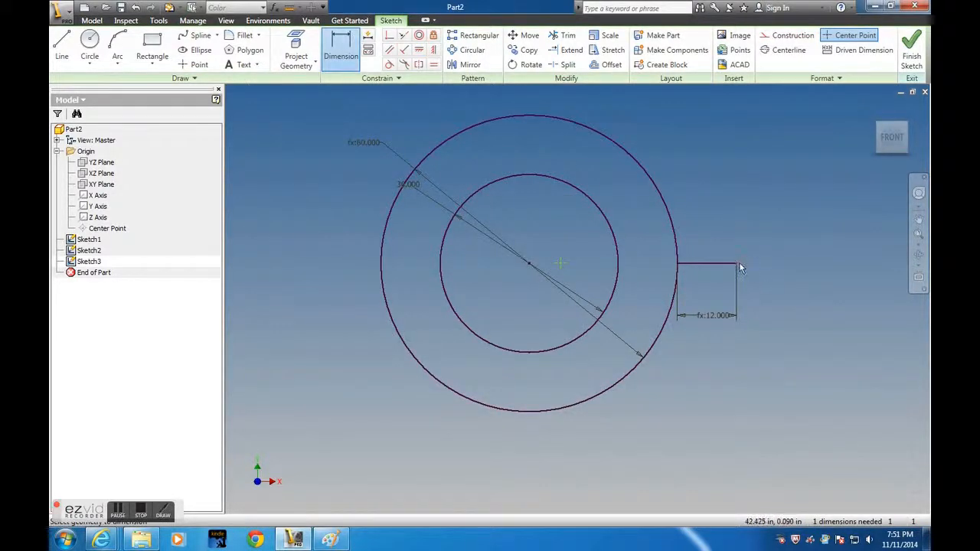
click(559, 265)
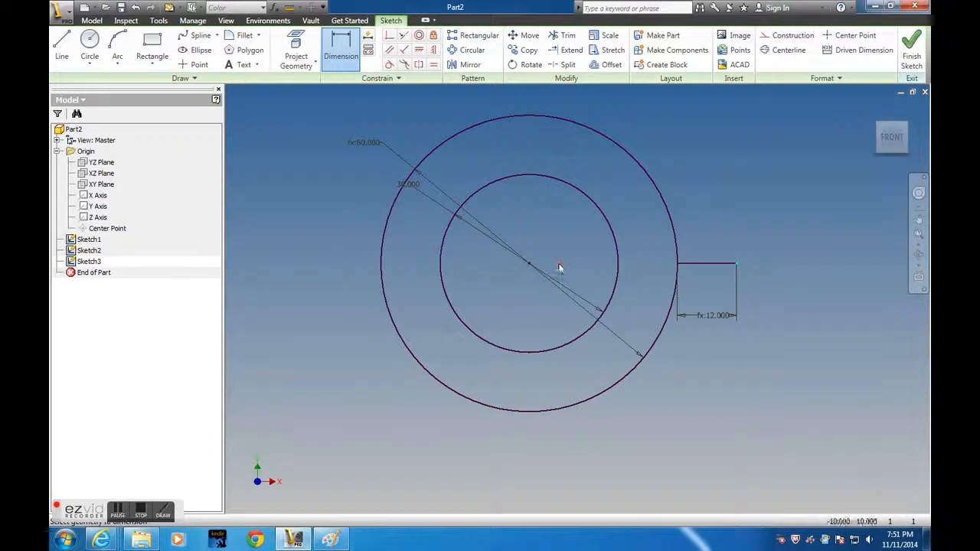
click(625, 425)
text(Inner)
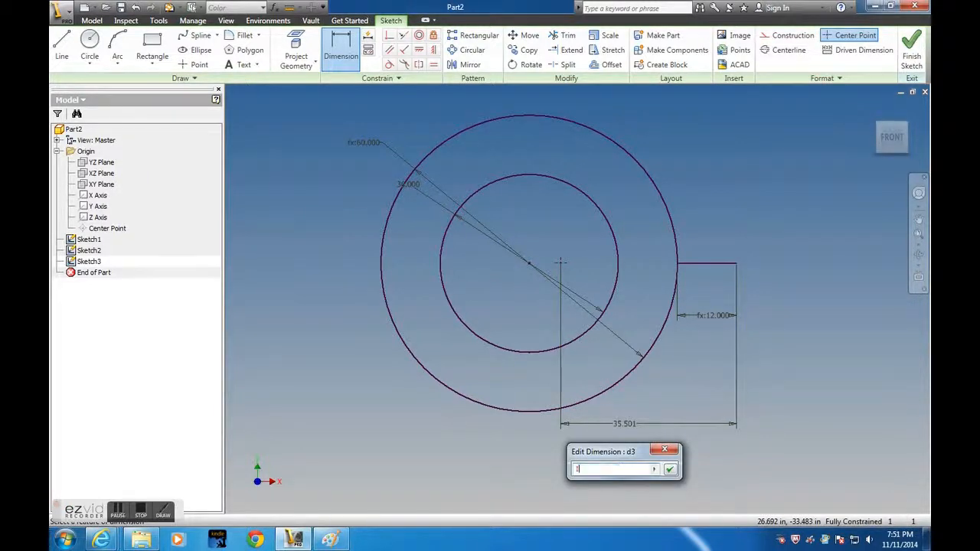
text(_Cir)
key(Return)
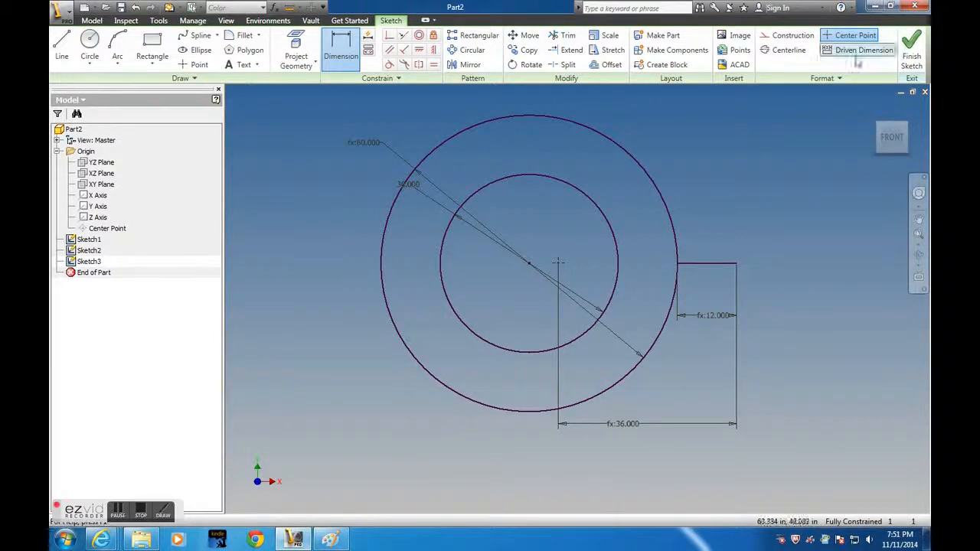
click(911, 52)
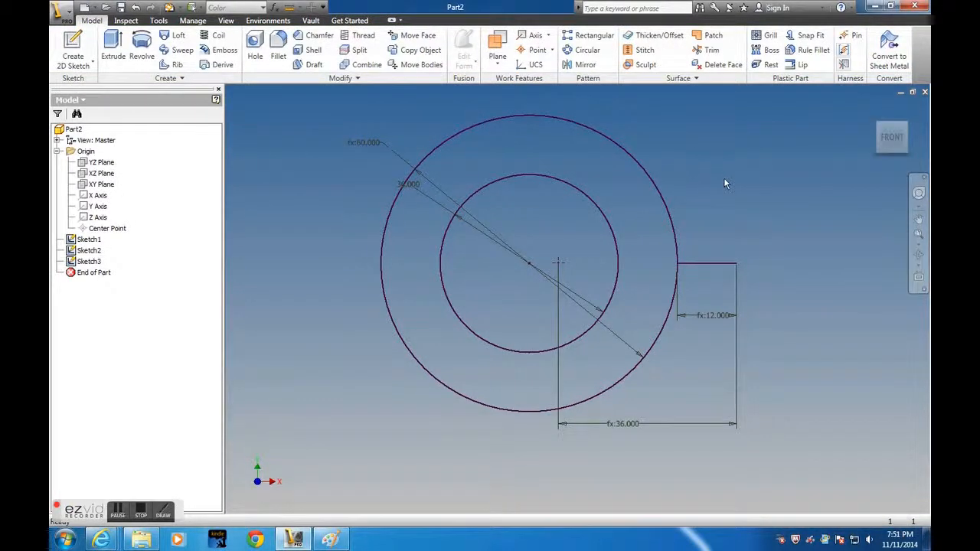
- Create a work plane offset -5 ft from the XY plane
shift+middle_drag(636, 263, 641, 218)
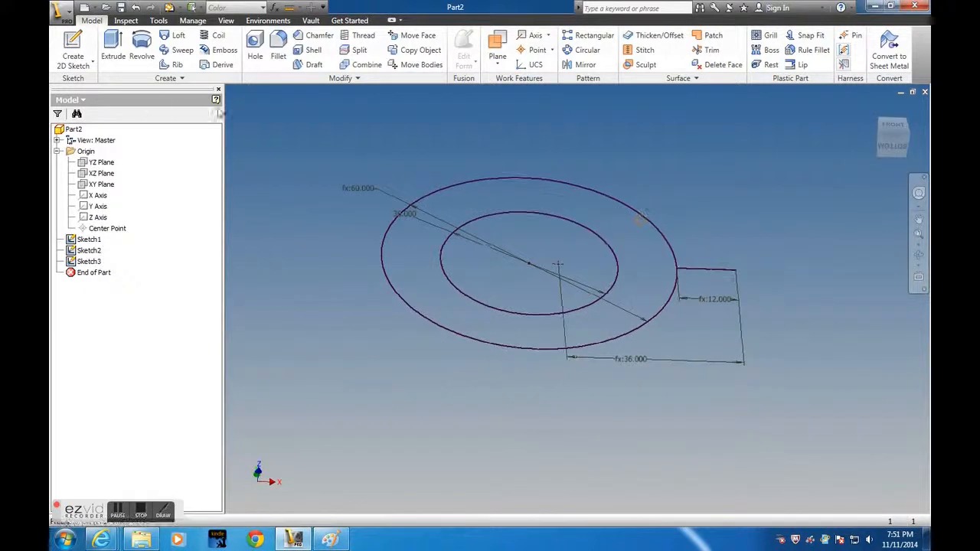
click(497, 46)
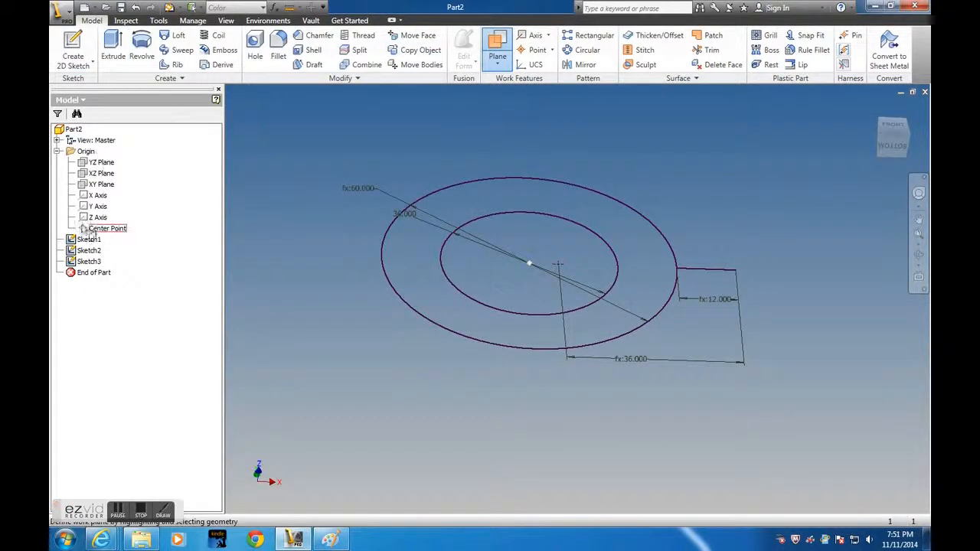
click(94, 186)
drag(388, 312, 385, 395)
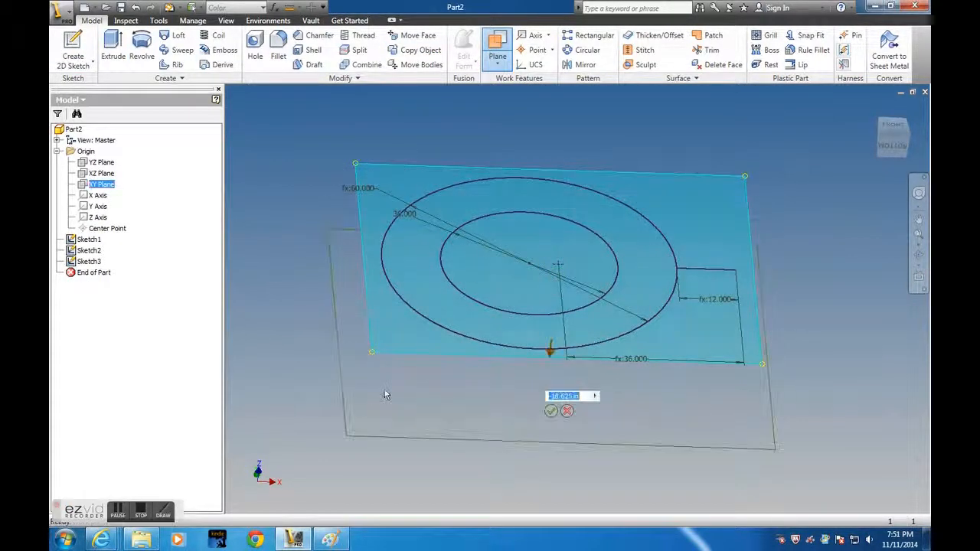
text(-5 ft)
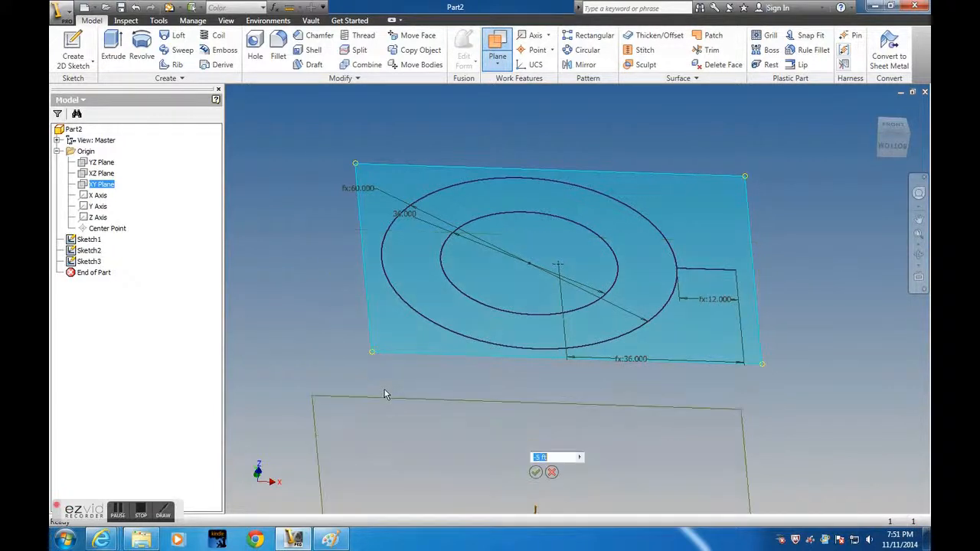
key(Return)
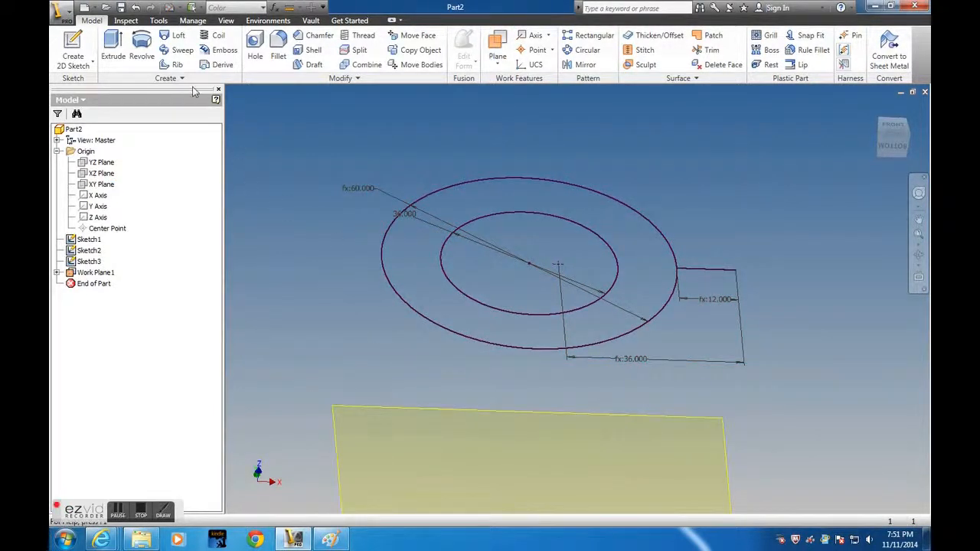
- Create a work plane offset -3 ft from the XY plane
key(])
click(115, 184)
drag(347, 313, 377, 378)
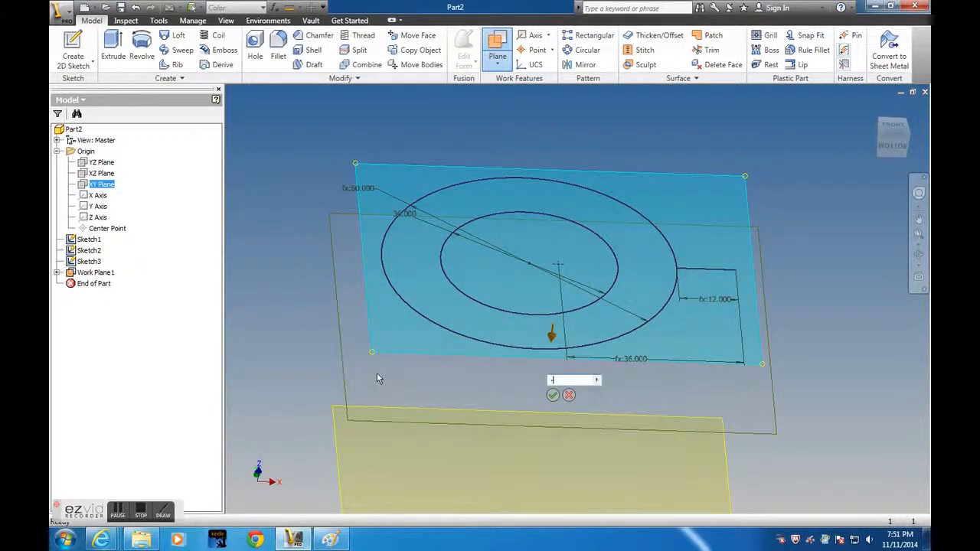
text(-3 ft)
key(Tab)
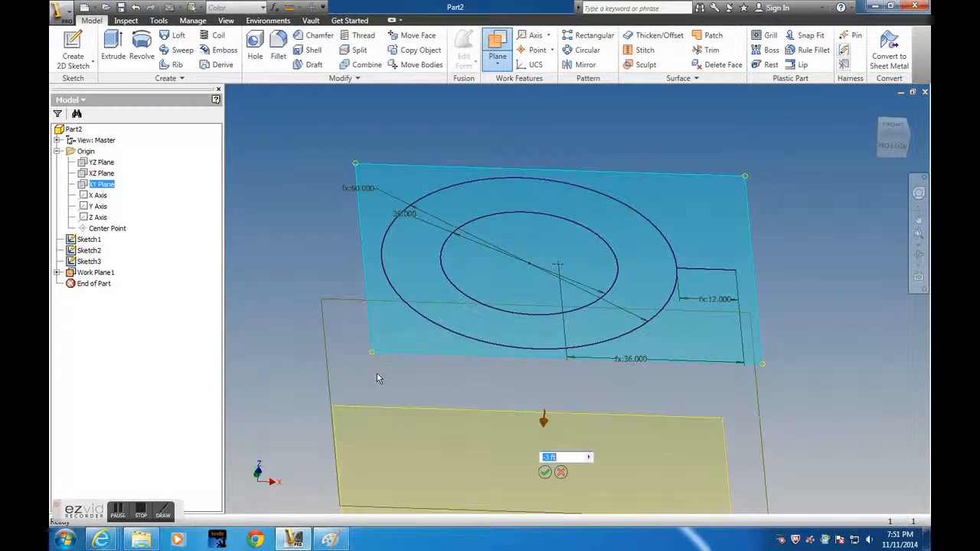
key(Return)
- Create a work plane offset -1 ft from the XY plane
click(497, 50)
click(101, 184)
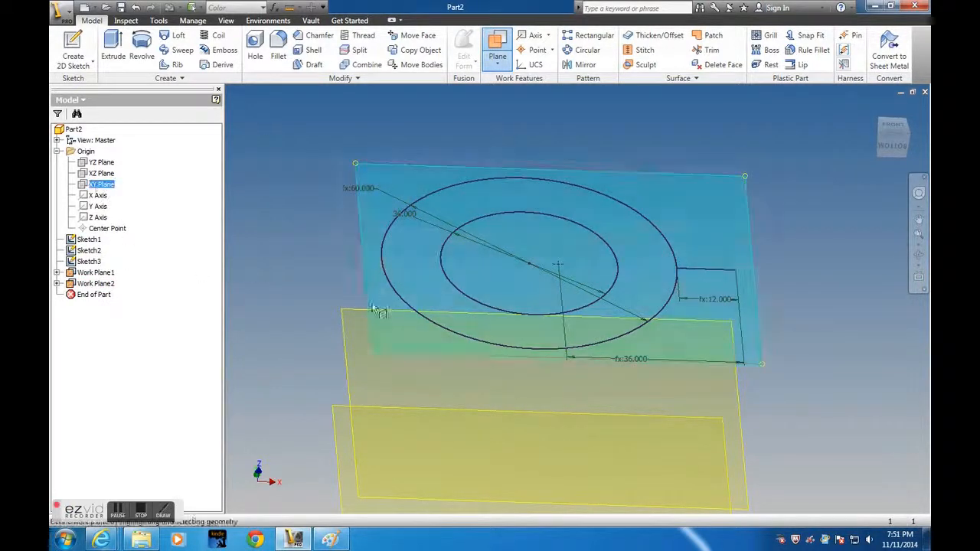
drag(380, 309, 555, 304)
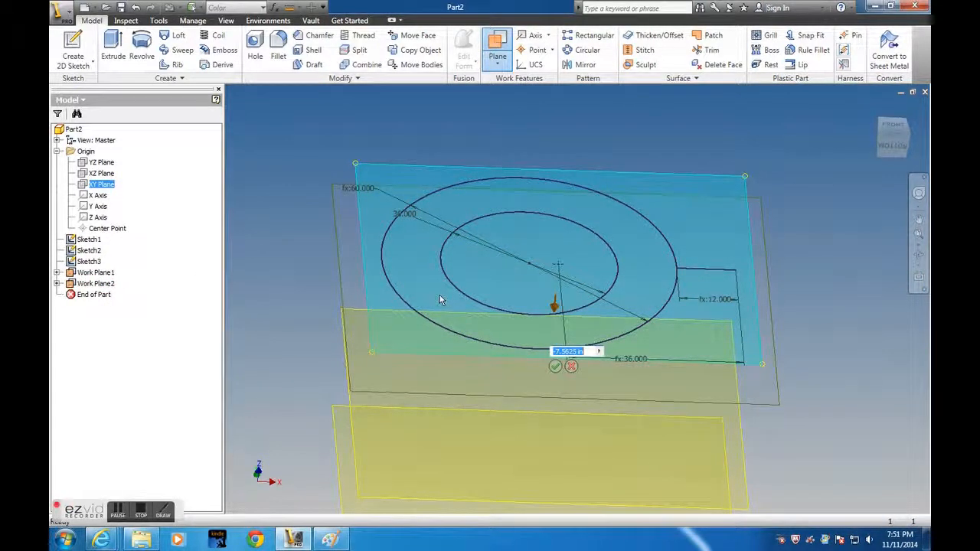
text(-1 ft)
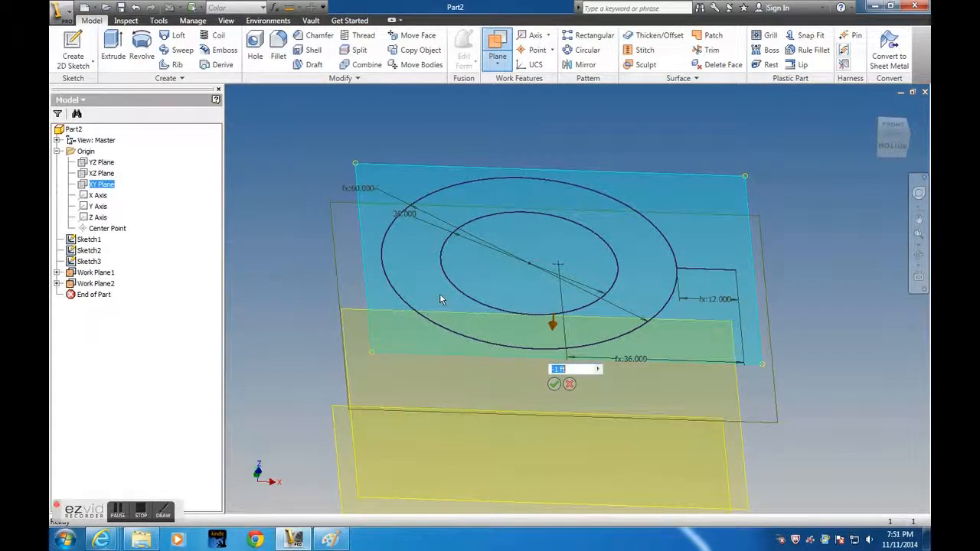
key(Return)
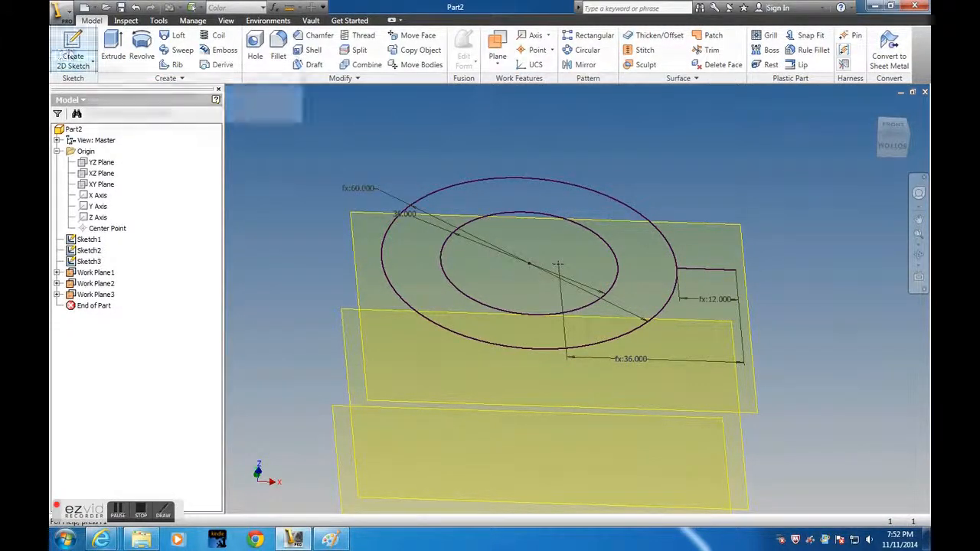
- Extrude the reference line as a surface, with its extent set to the work plane offset -1 ft
click(113, 48)
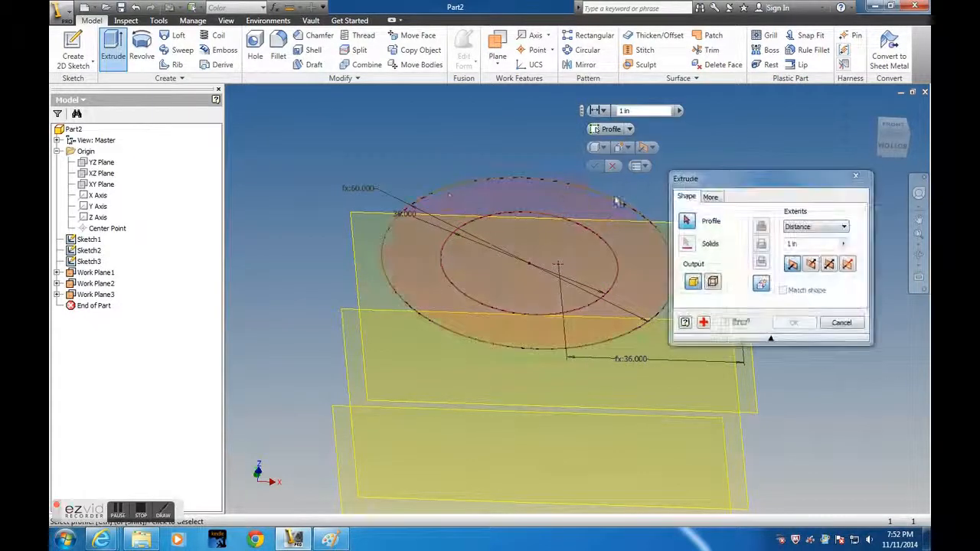
click(713, 281)
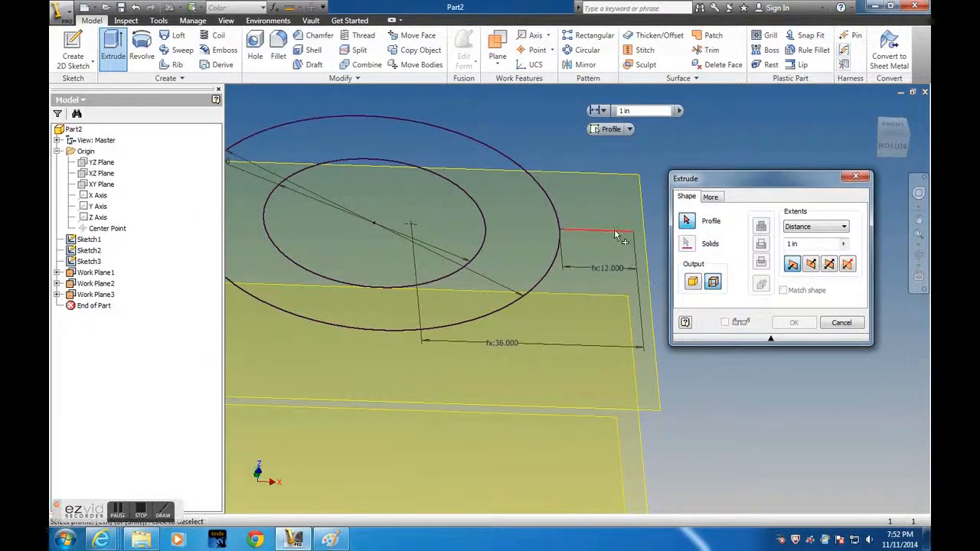
click(622, 232)
click(815, 225)
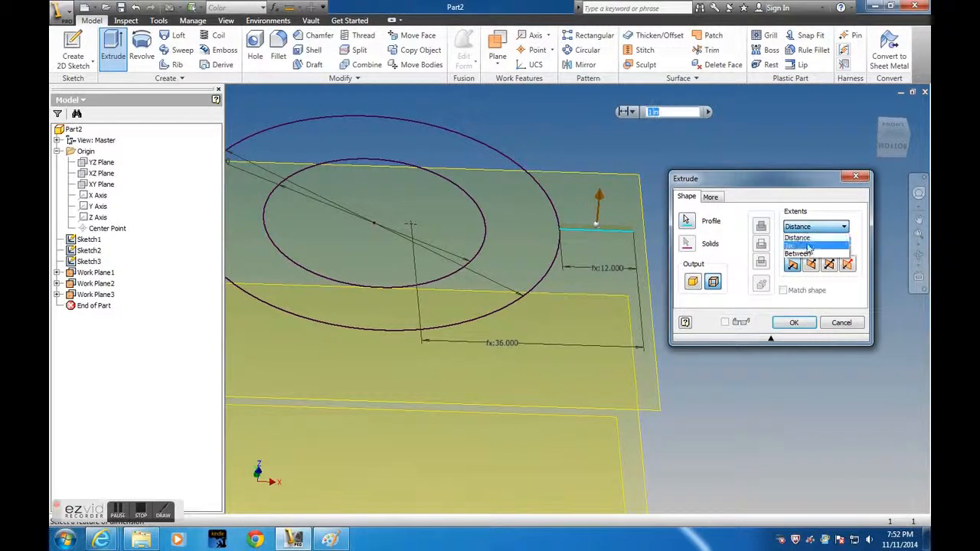
click(803, 255)
click(645, 211)
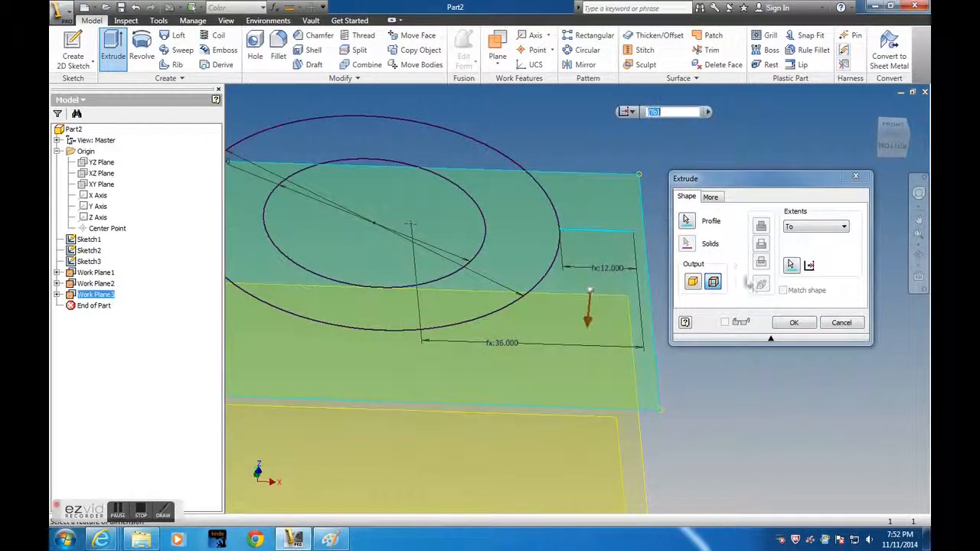
click(792, 323)
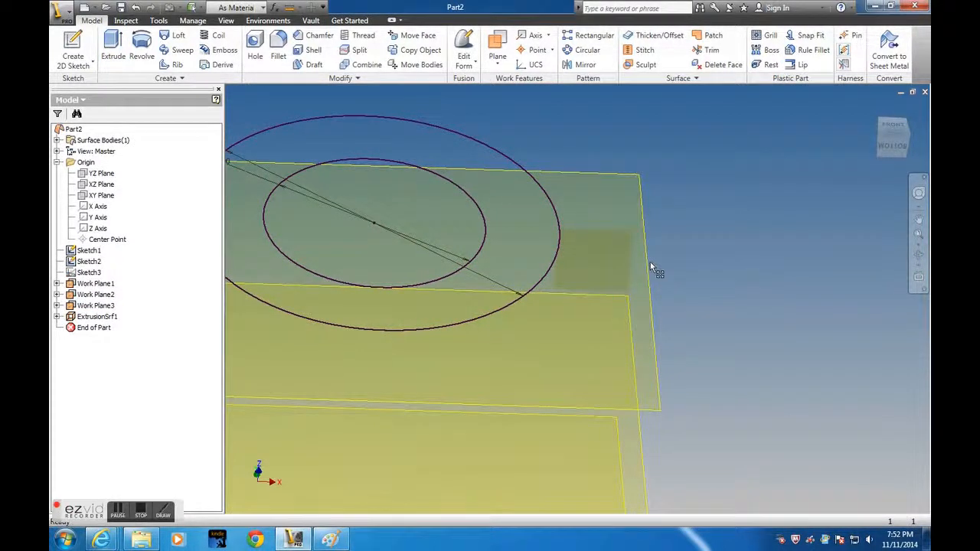
- Start a sketch on the extruded surface and draw a line along its lower edge, starting at the outer corner
shift+middle_drag(589, 354, 584, 225)
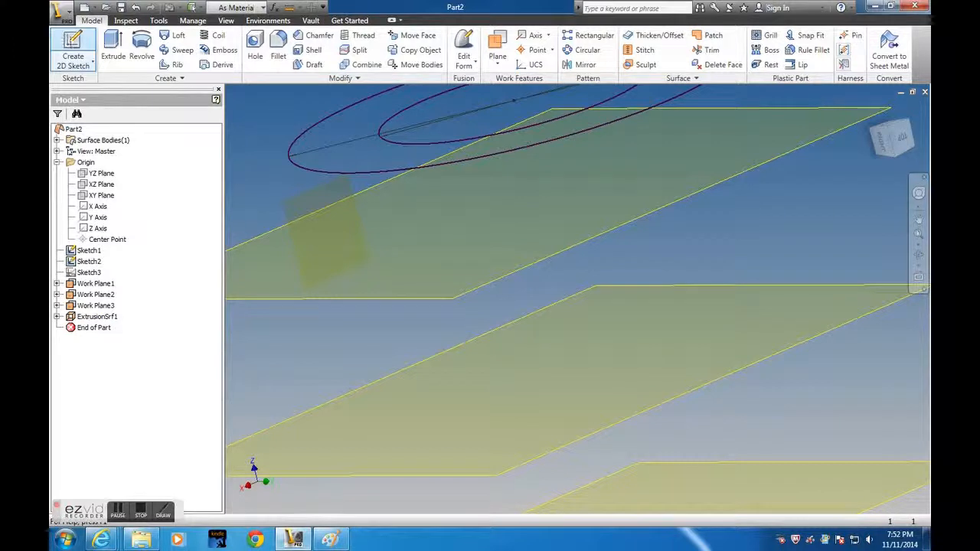
key(s)
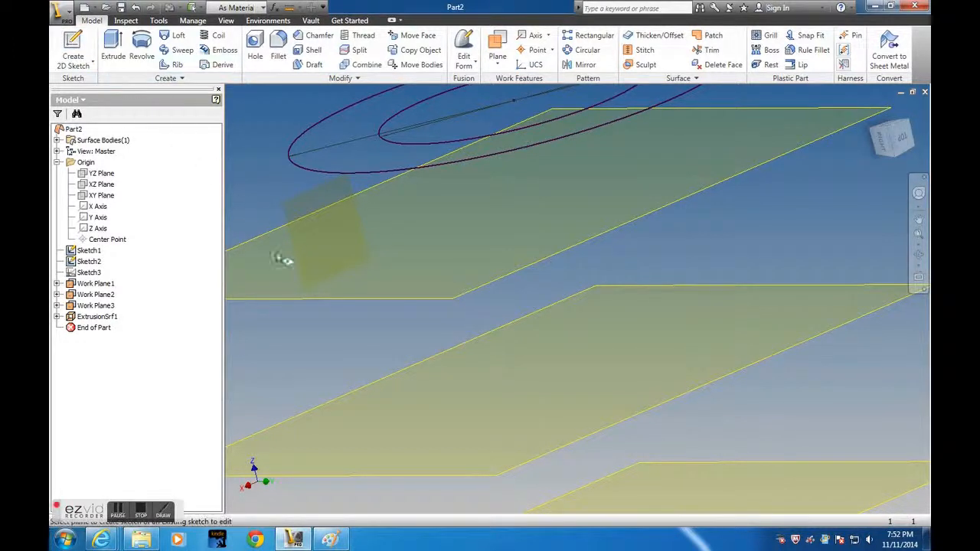
click(314, 247)
key(l)
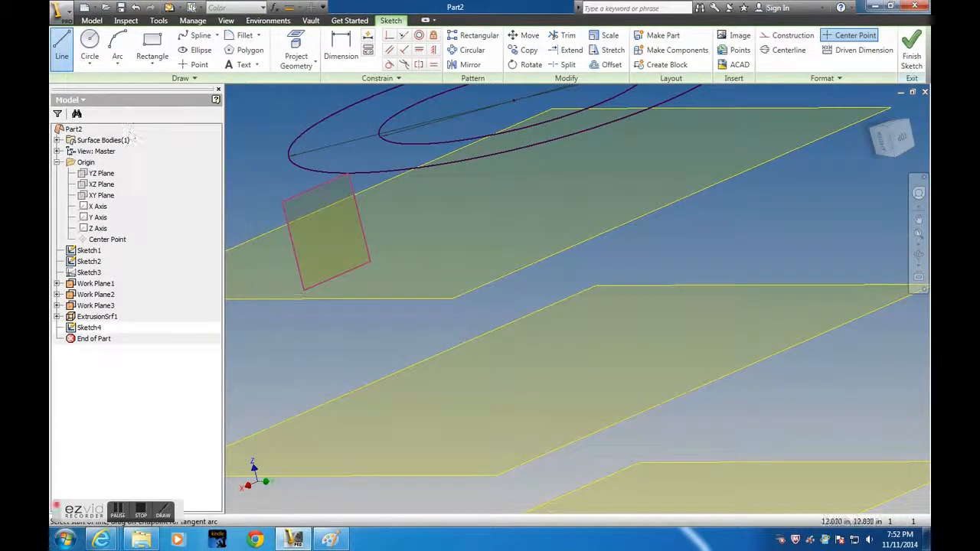
click(304, 292)
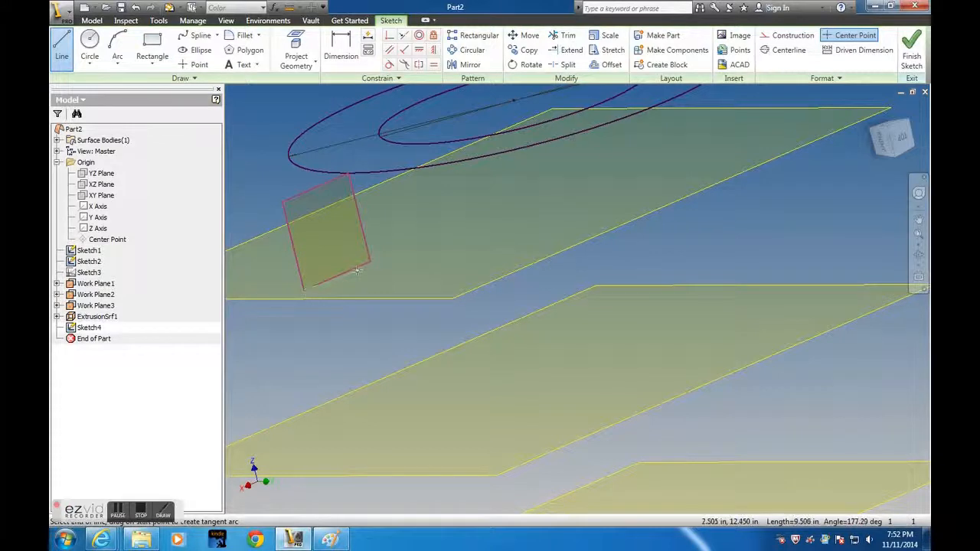
right_click(395, 257)
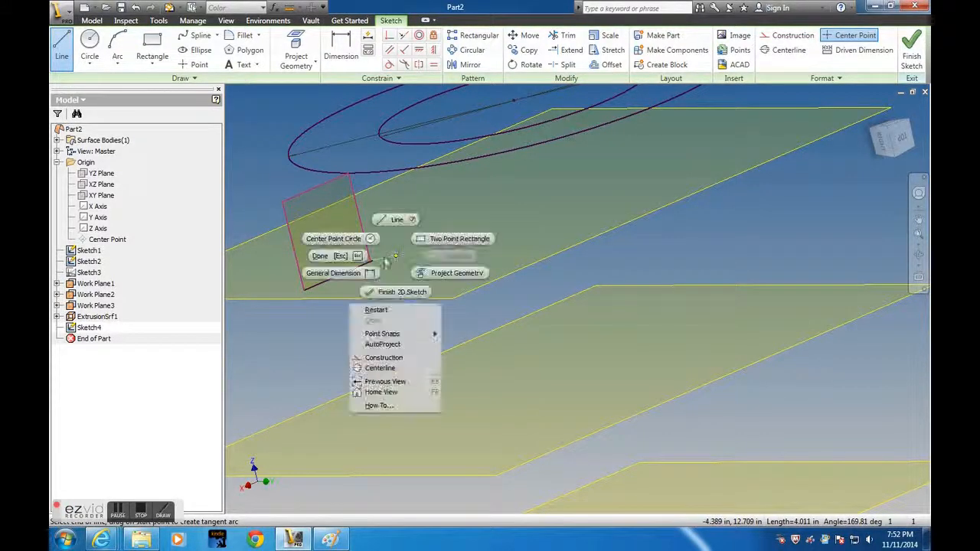
click(349, 258)
- Constrain the line's free endpoint coincident with the surface's other lower corner and finish the sketch
scroll(370, 262, down, 3)
click(389, 35)
click(394, 233)
click(366, 243)
scroll(449, 225, up, 4)
scroll(245, 295, down, 3)
key(Escape)
click(911, 54)
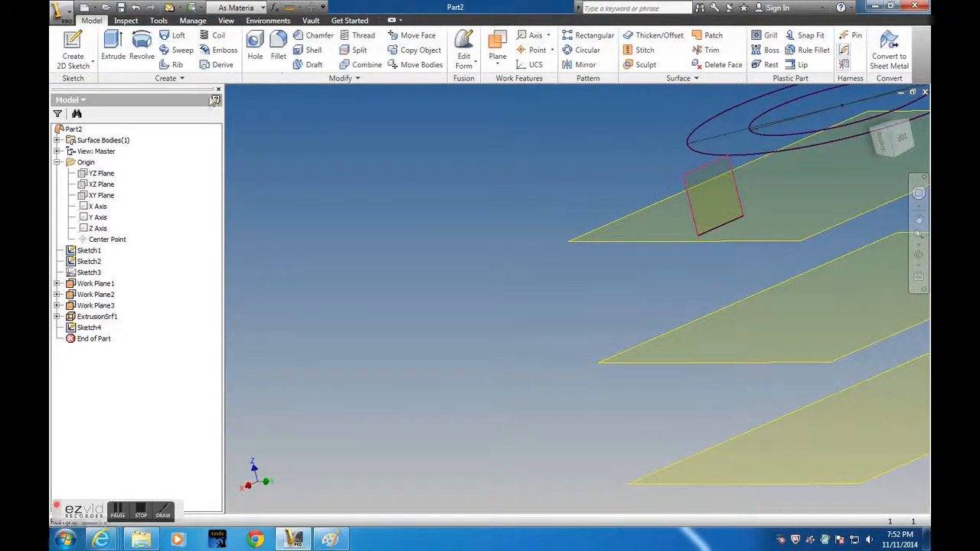
- Hide the extruded surface, leaving the new line sketch displayed
click(218, 39)
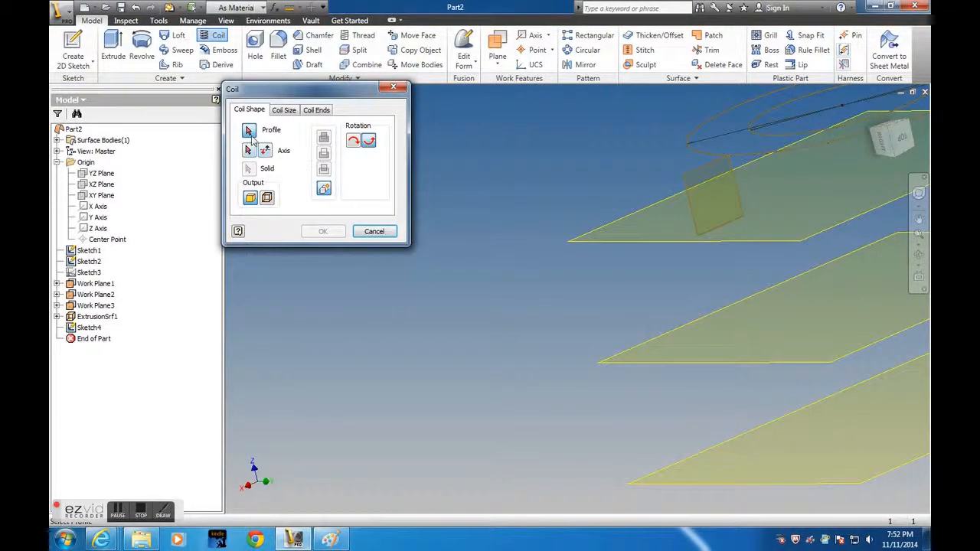
click(381, 233)
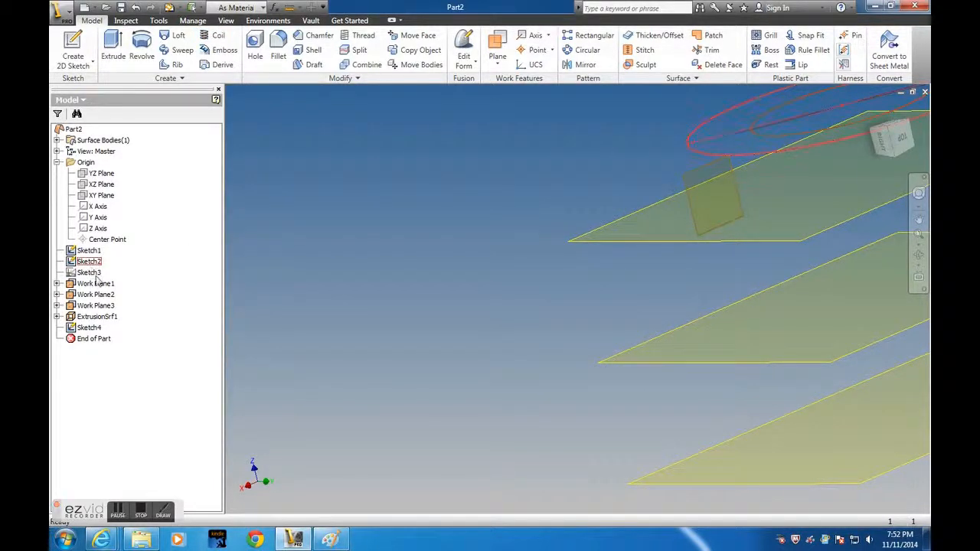
right_click(91, 323)
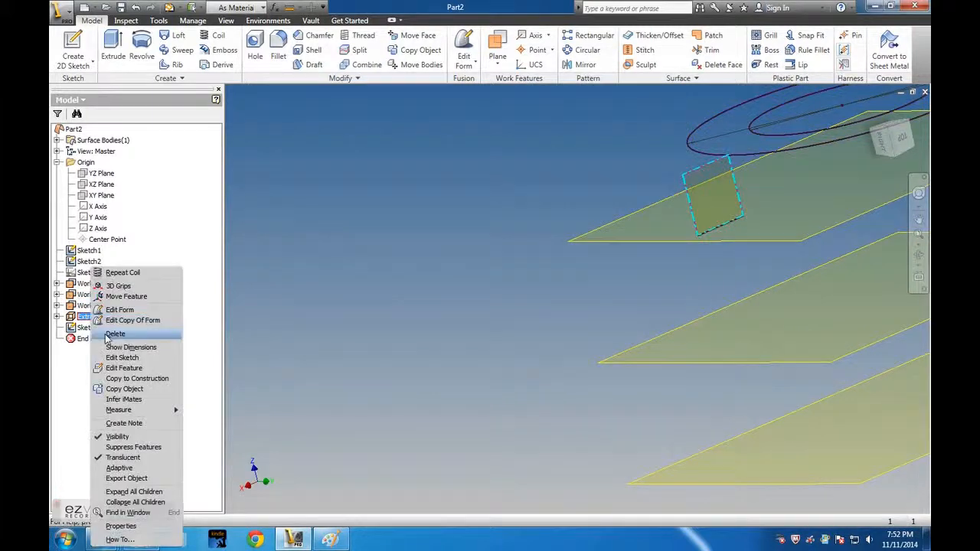
click(115, 429)
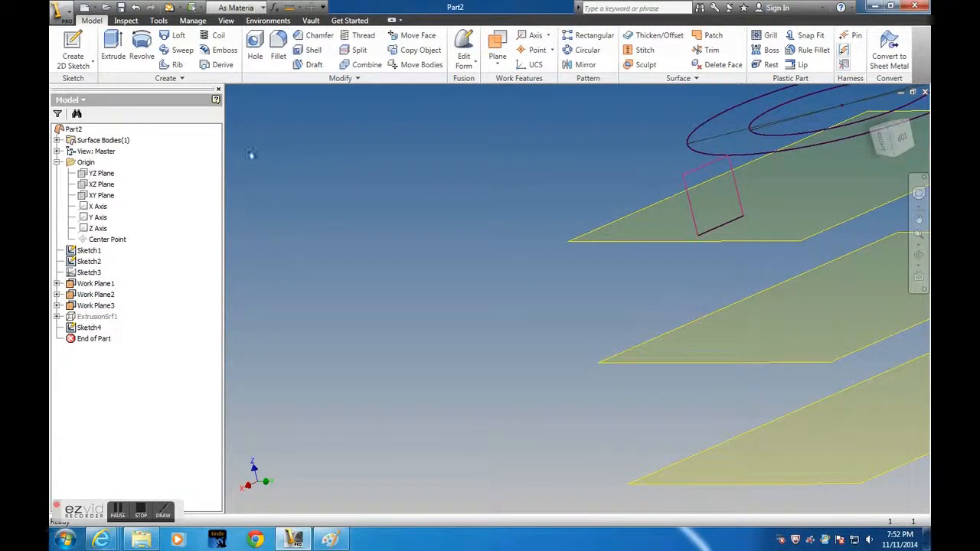
click(218, 37)
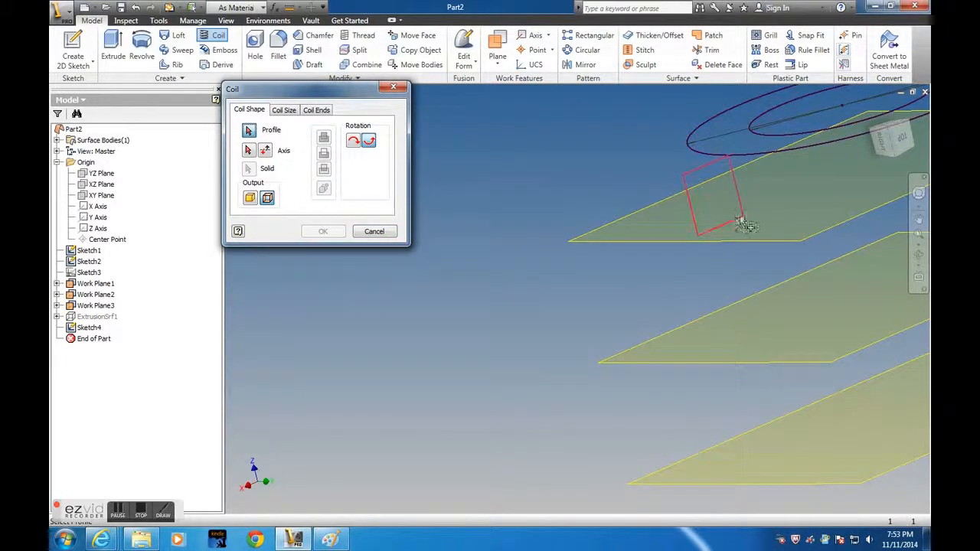
scroll(731, 228, up, 3)
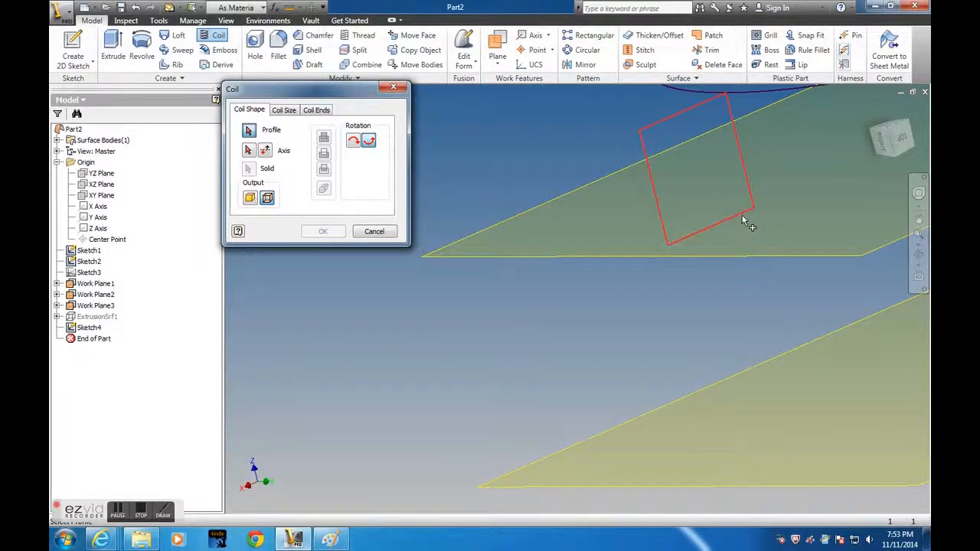
click(742, 216)
click(741, 217)
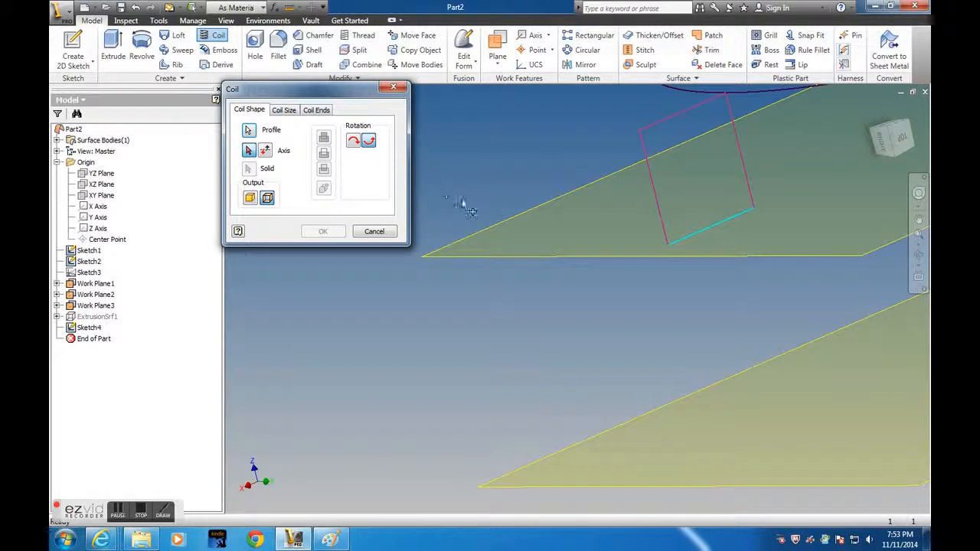
scroll(467, 245, up, 5)
scroll(468, 246, down, 3)
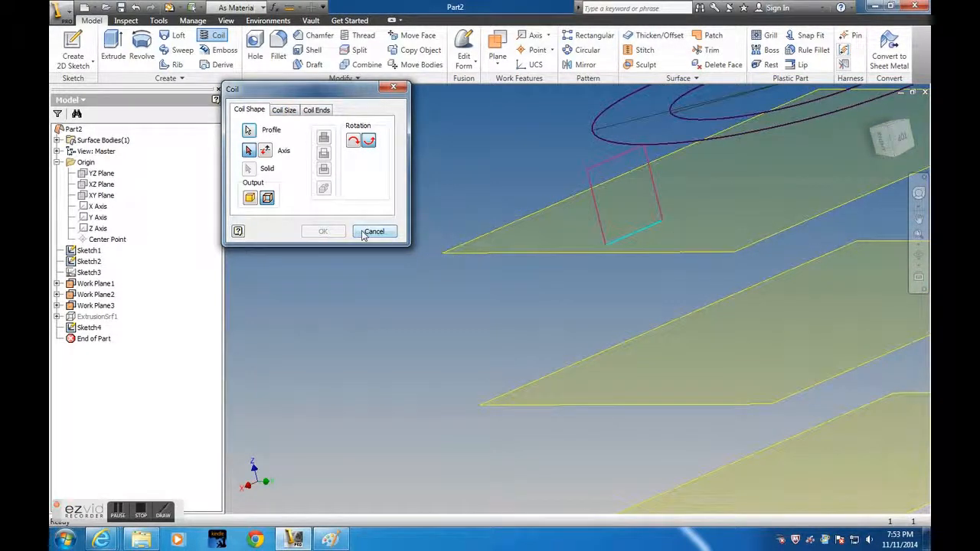
click(374, 231)
scroll(422, 307, up, 2)
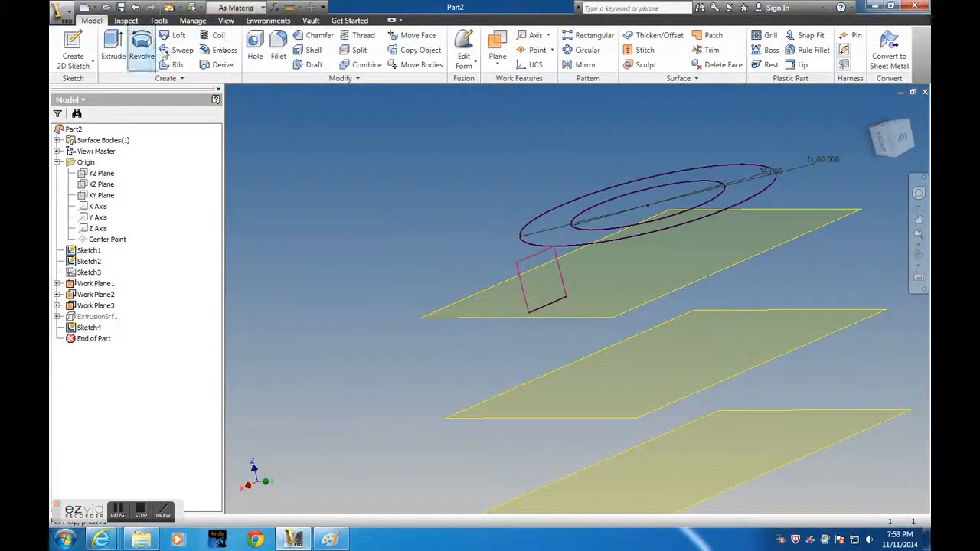
click(533, 37)
right_click(437, 123)
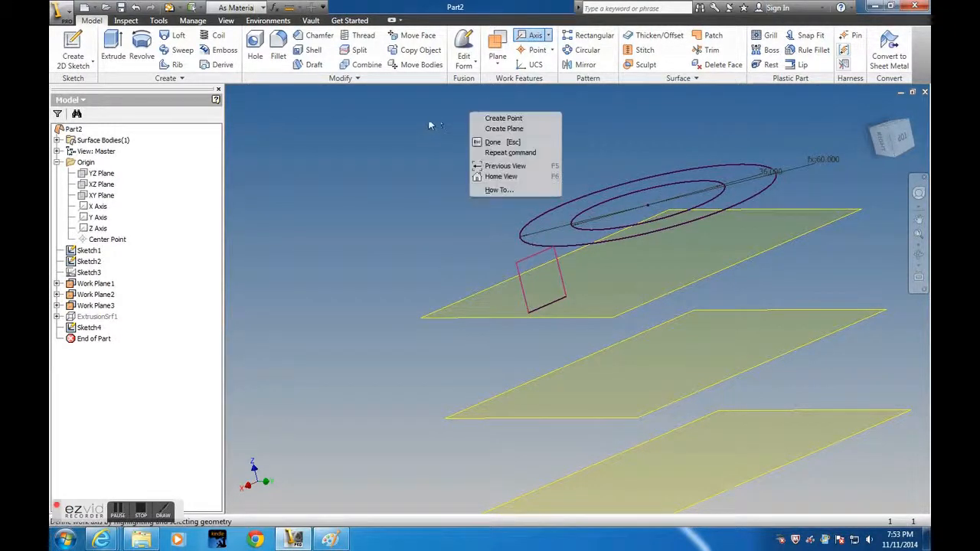
click(493, 142)
- Show the sketch containing the sketch point and create a work axis through that point, perpendicular to the XY plane
right_click(87, 272)
key(Escape)
click(533, 35)
click(102, 195)
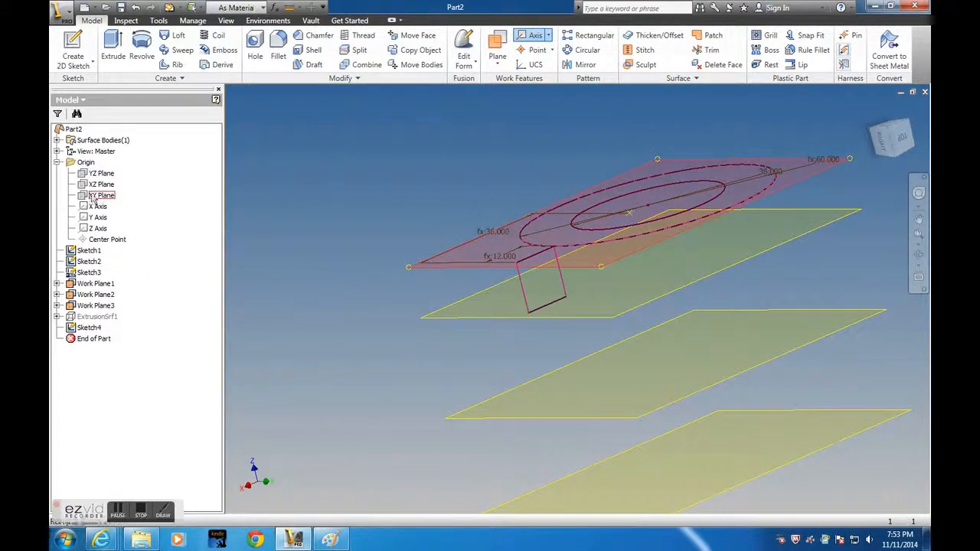
right_click(277, 167)
click(315, 164)
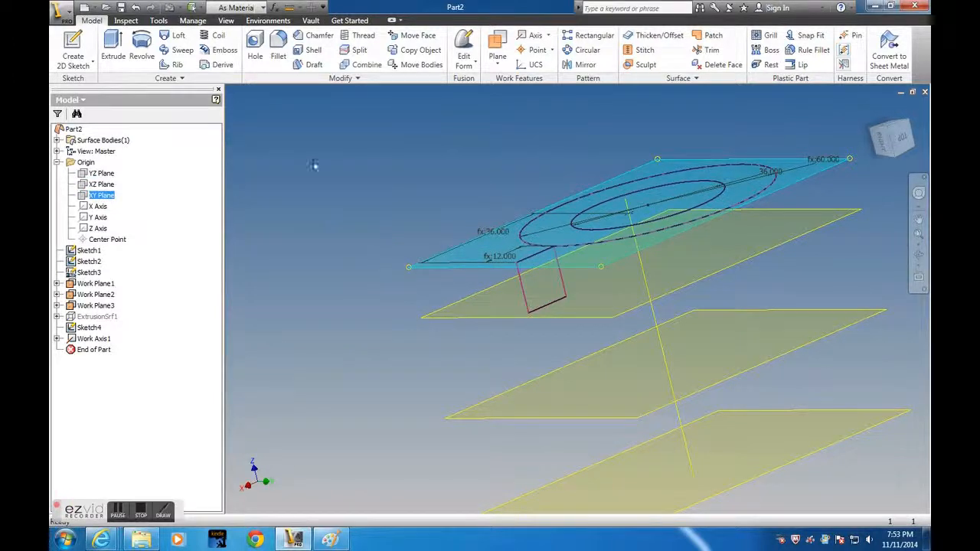
- Start a surface coil using the lower-edge line as the profile and the new work axis as its axis
click(214, 35)
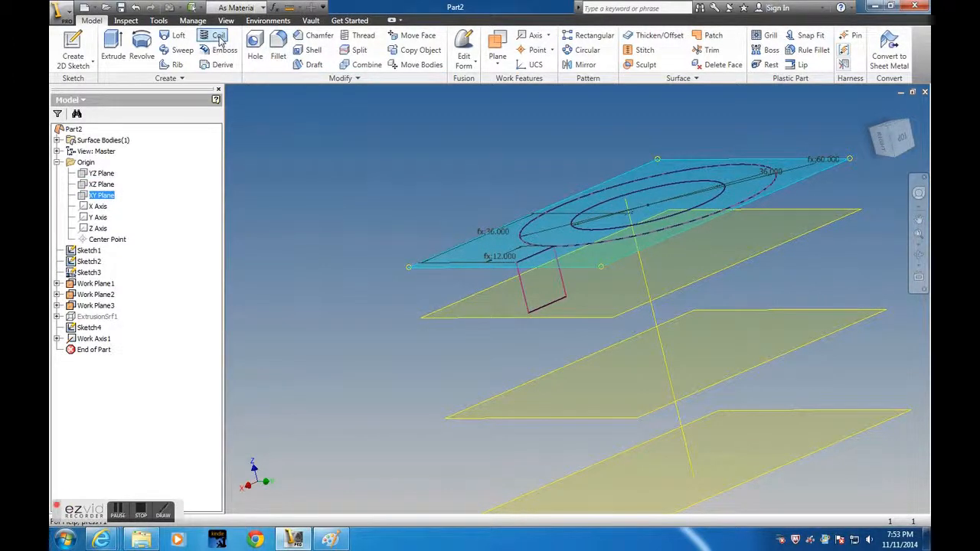
click(555, 310)
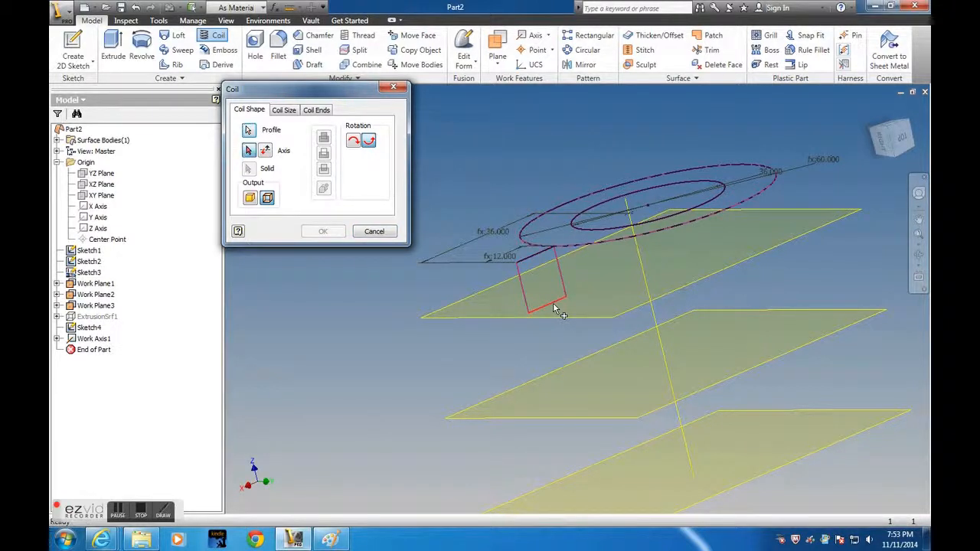
click(644, 273)
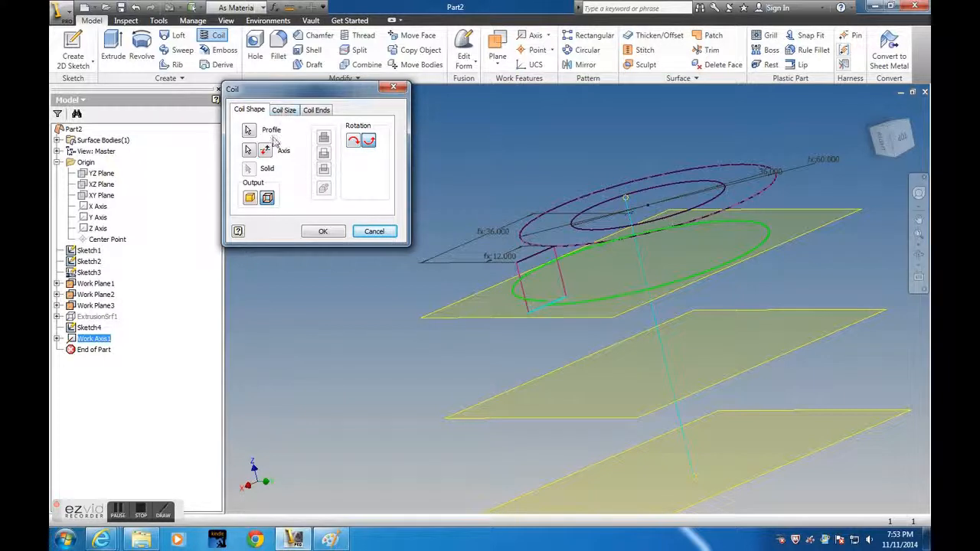
- Size the coil by Revolution and Height, with 0.5 revolution and a height of 2 ft
click(283, 109)
click(291, 138)
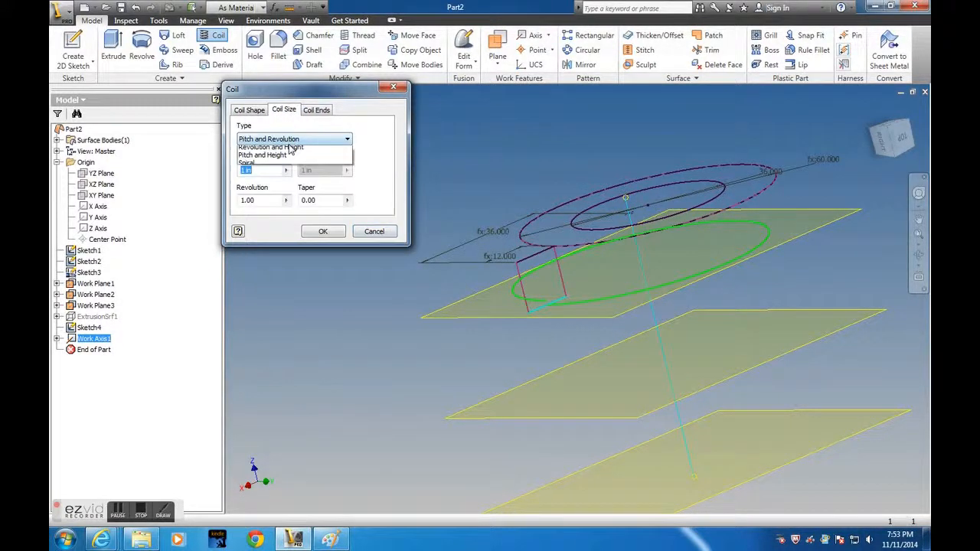
click(297, 160)
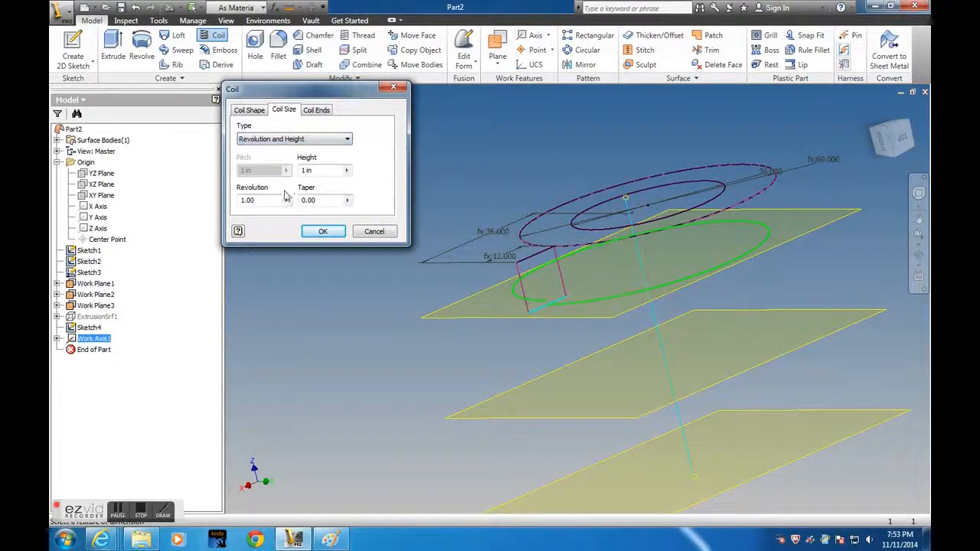
text(.5)
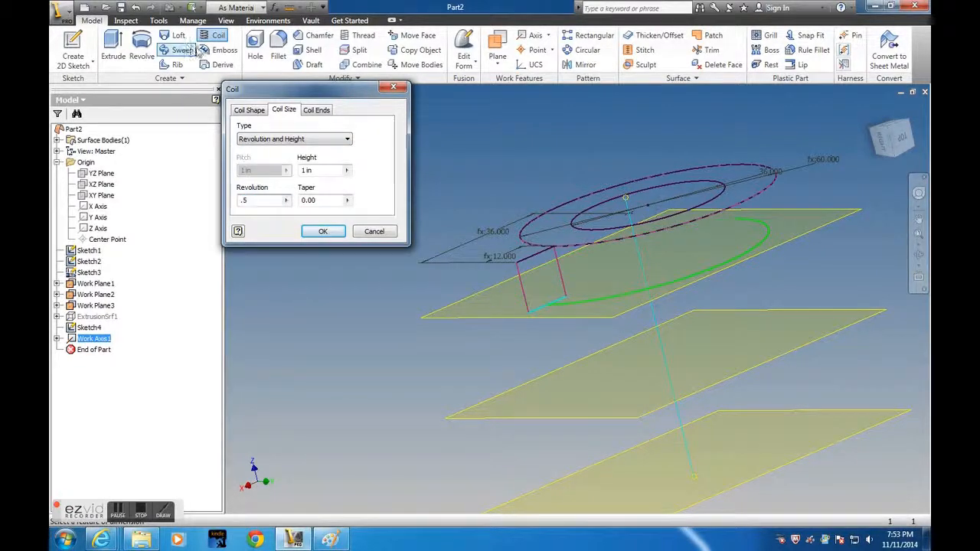
drag(322, 171, 293, 169)
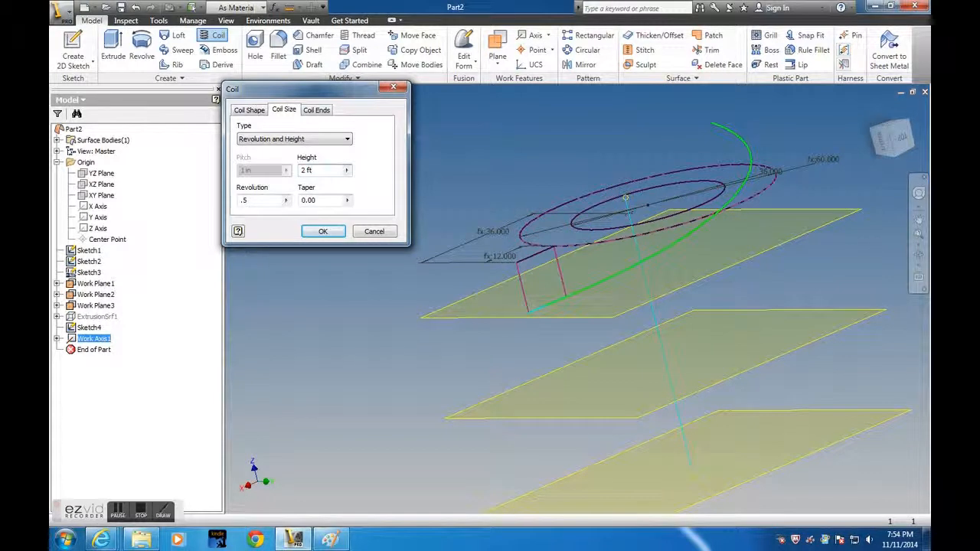
- Flip the coil's axis direction so it descends through the work planes, switch its rotation to the opposite option, and create the surface
click(249, 110)
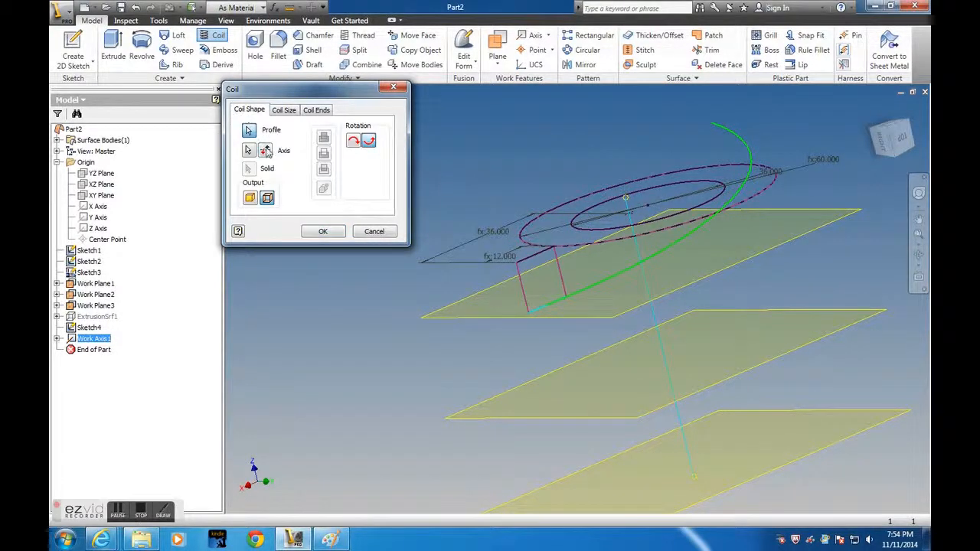
click(353, 142)
shift+middle_drag(497, 300, 478, 290)
click(324, 233)
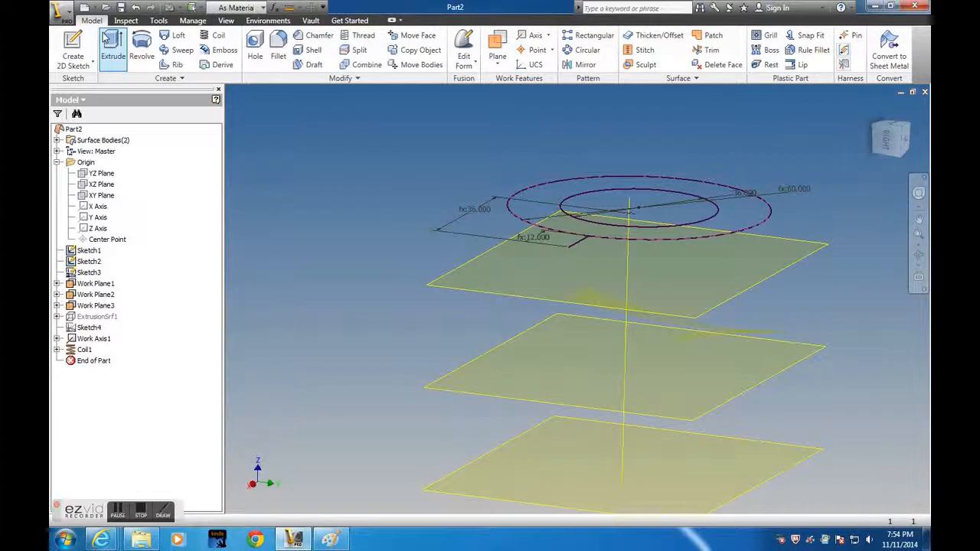
- Start a new 2D sketch on the XZ plane and view it straight on
click(142, 55)
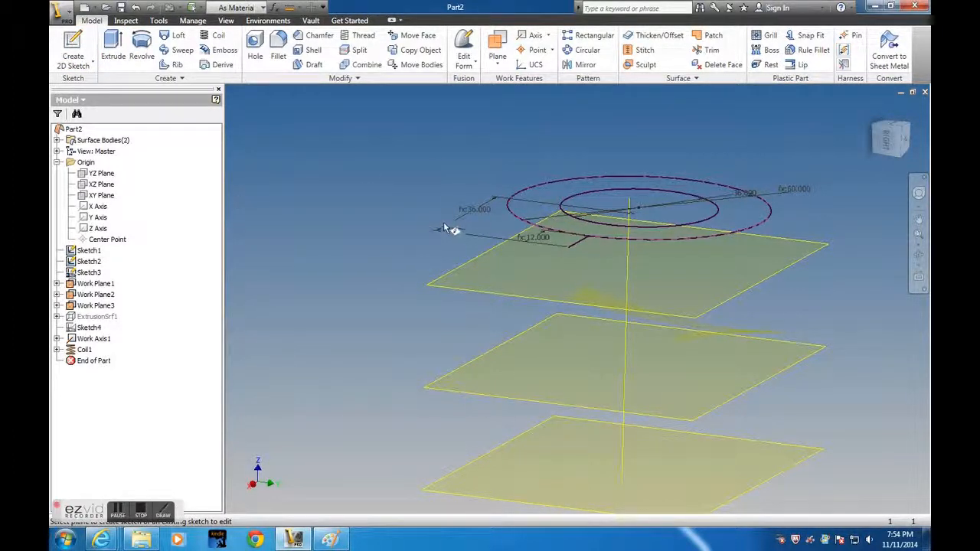
click(101, 185)
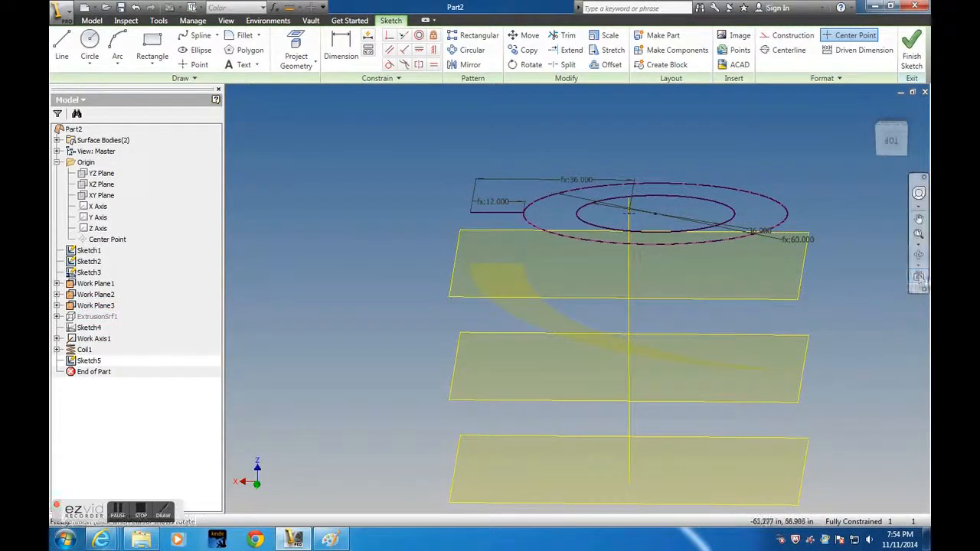
click(101, 186)
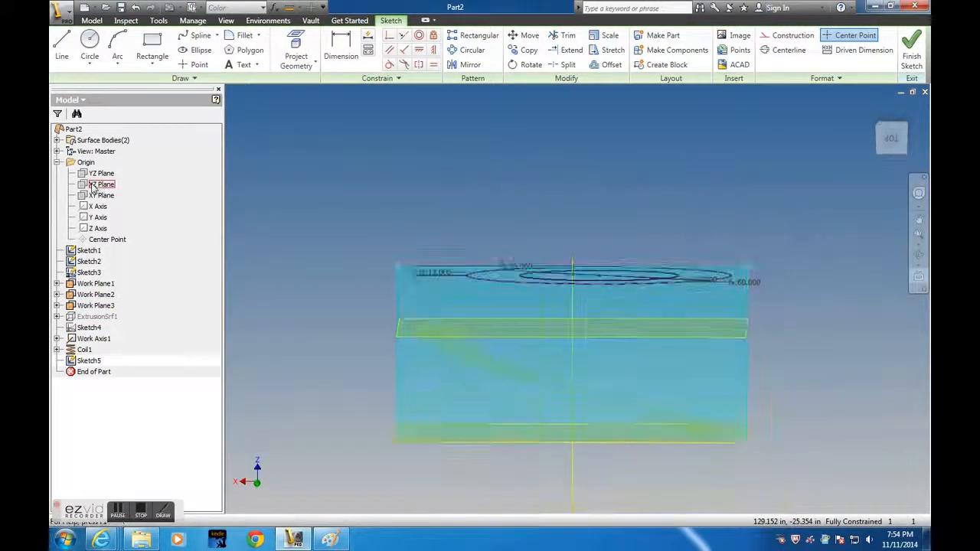
- Project the XY plane and the vertical work axis into the sketch as reference lines
click(290, 57)
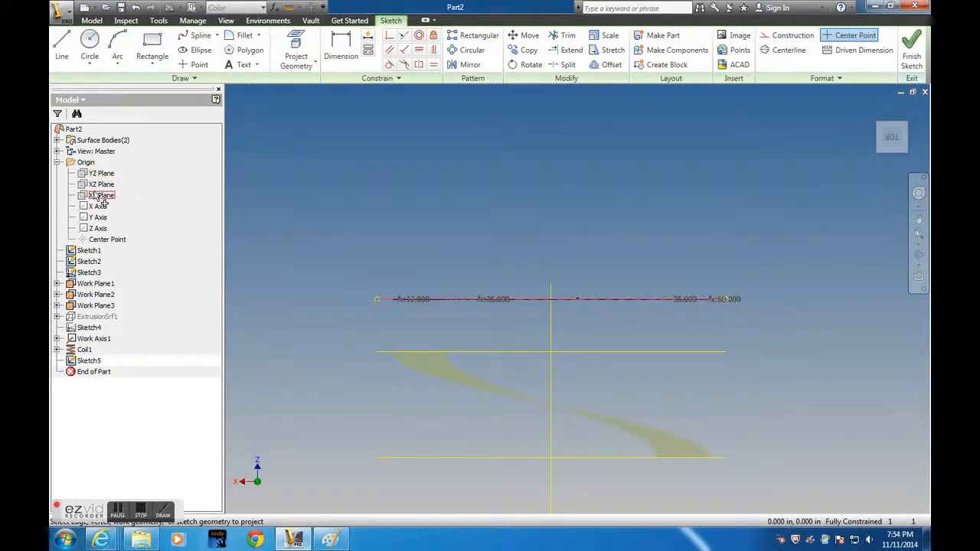
click(99, 196)
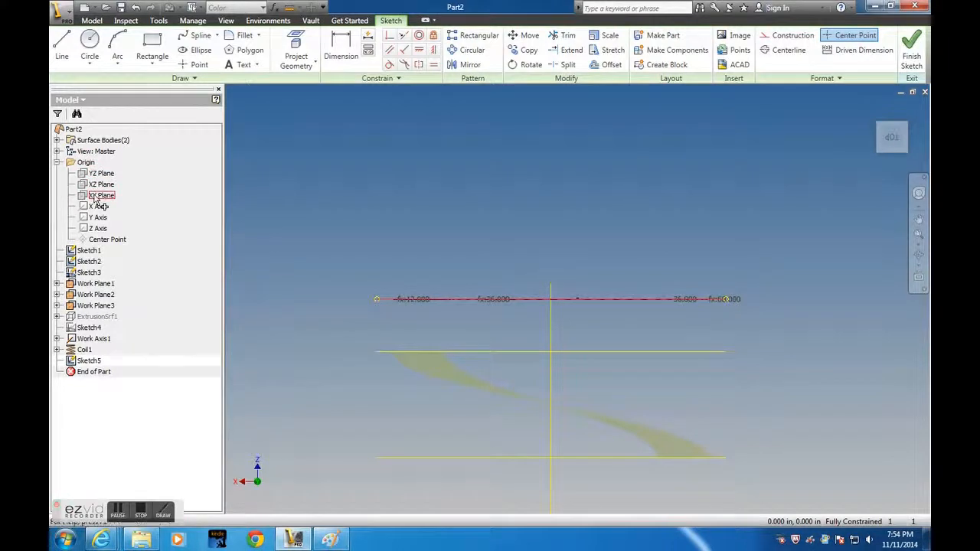
right_click(302, 176)
click(266, 177)
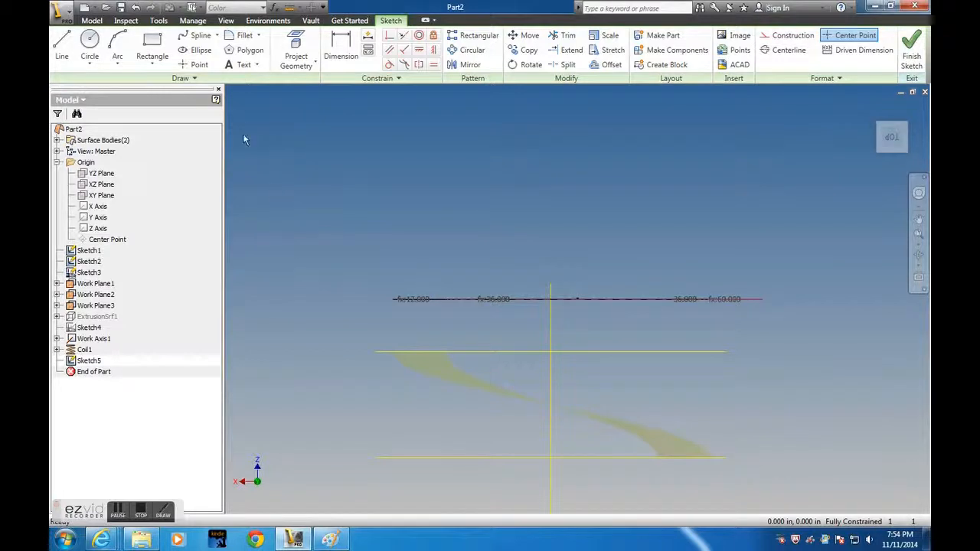
click(309, 42)
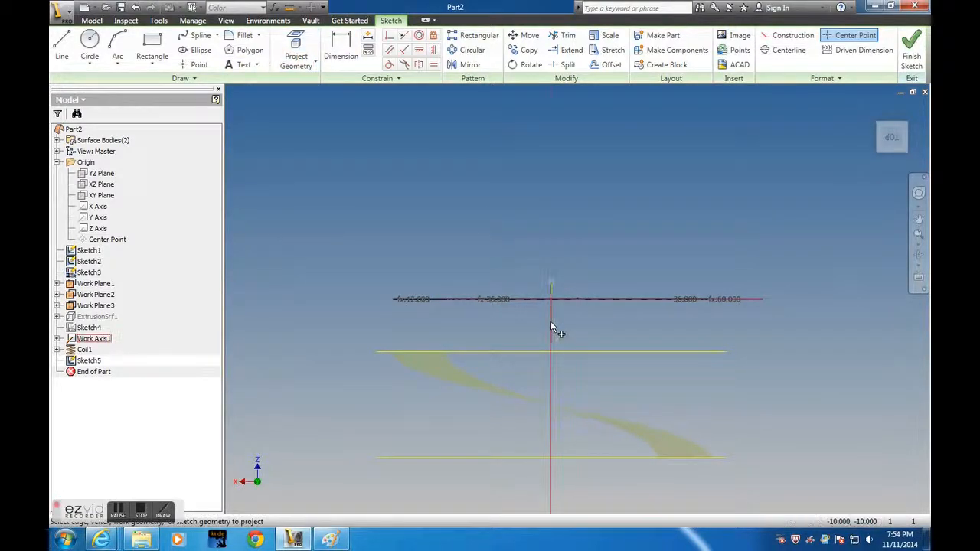
right_click(497, 231)
click(459, 229)
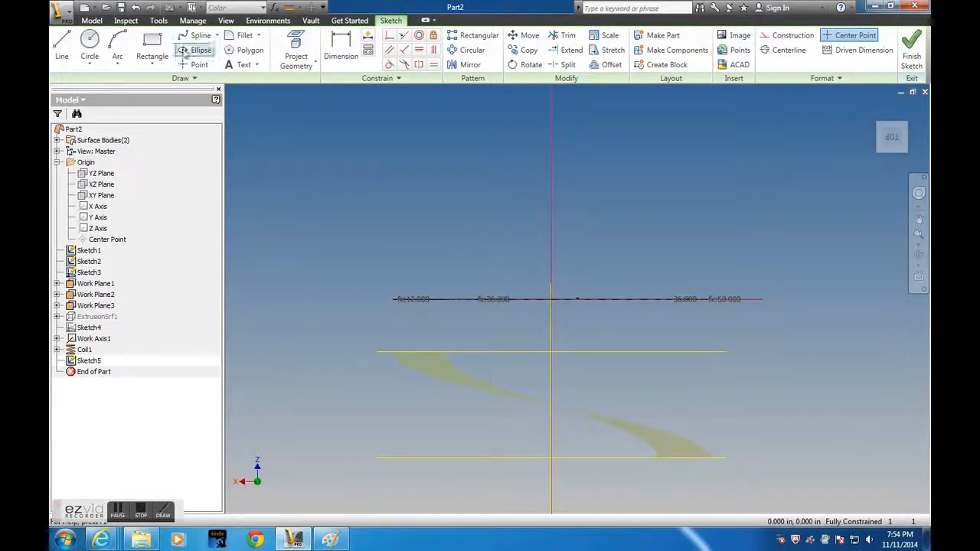
- Sketch a vertical line about 25 in long beside the coil and constrain its upper endpoint coincident with the projected horizontal line
click(61, 46)
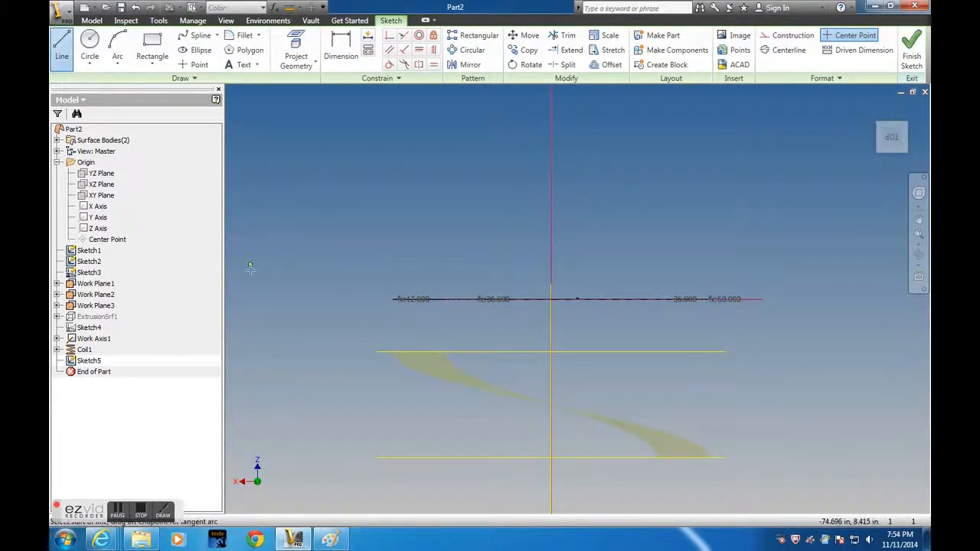
click(337, 322)
right_click(337, 432)
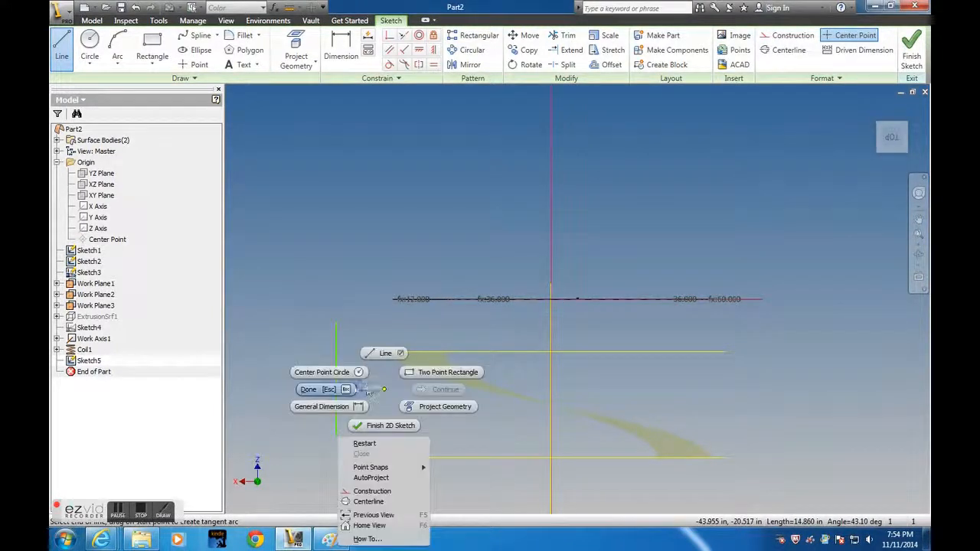
click(335, 391)
click(389, 35)
click(337, 324)
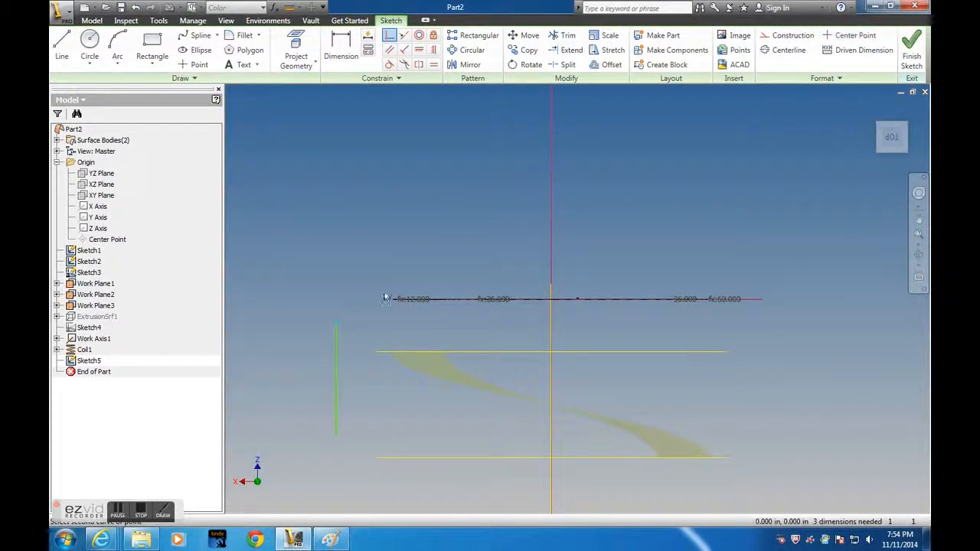
click(396, 299)
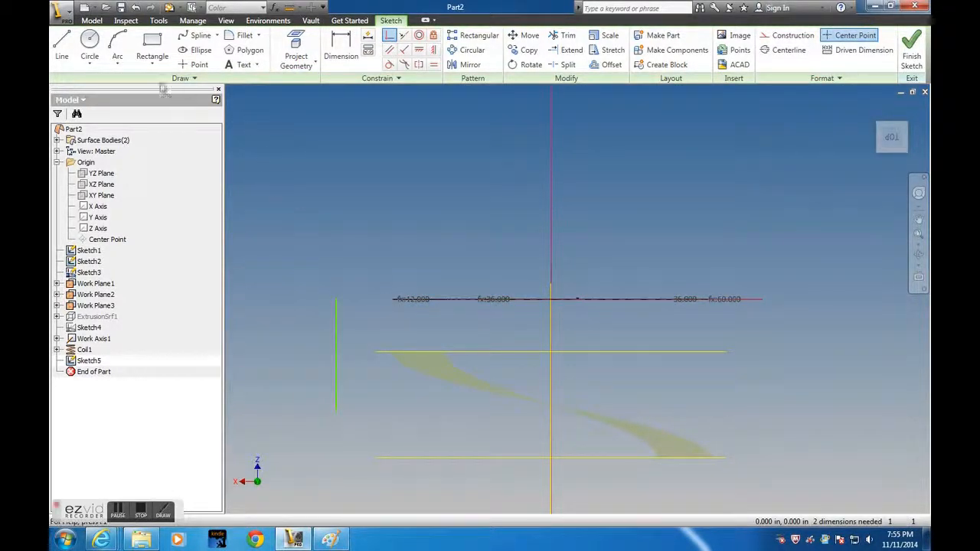
- Dimension the vertical line's length to 36 in
click(341, 49)
click(335, 371)
click(280, 357)
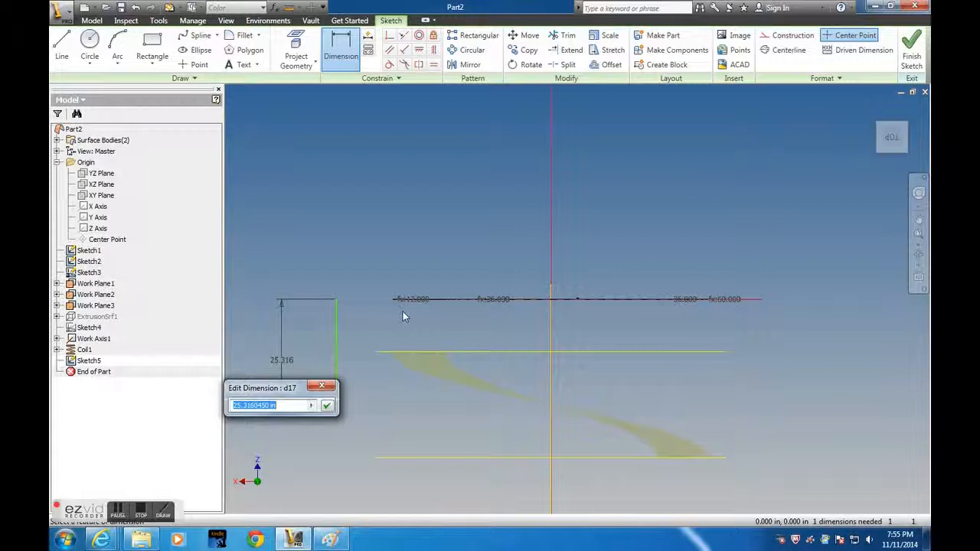
text(36)
key(Return)
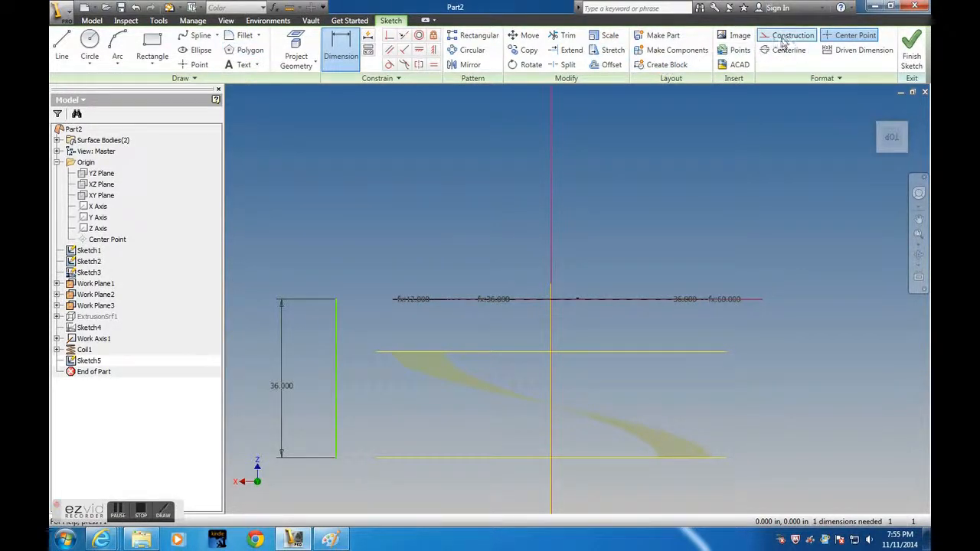
right_click(641, 124)
click(601, 121)
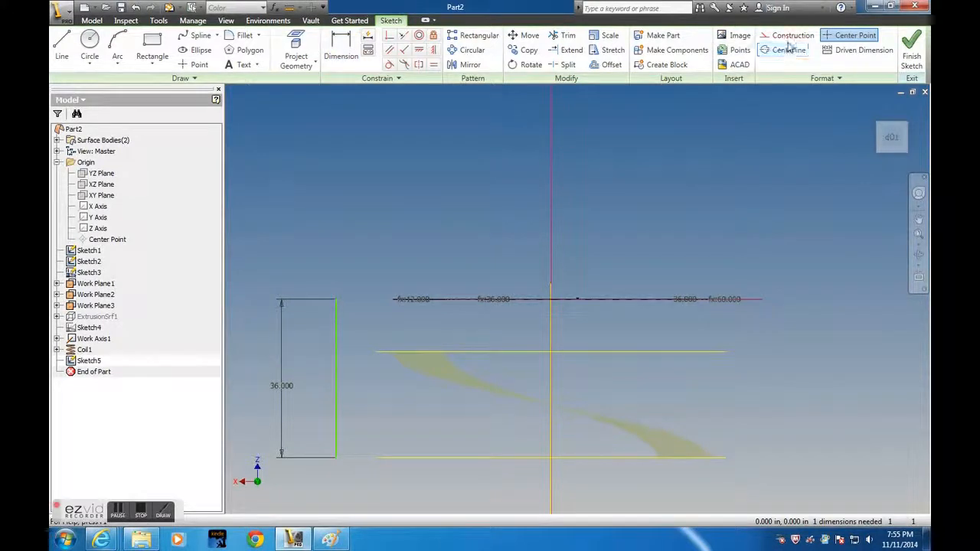
- Convert the projected work axis line to a centerline
click(790, 47)
click(551, 148)
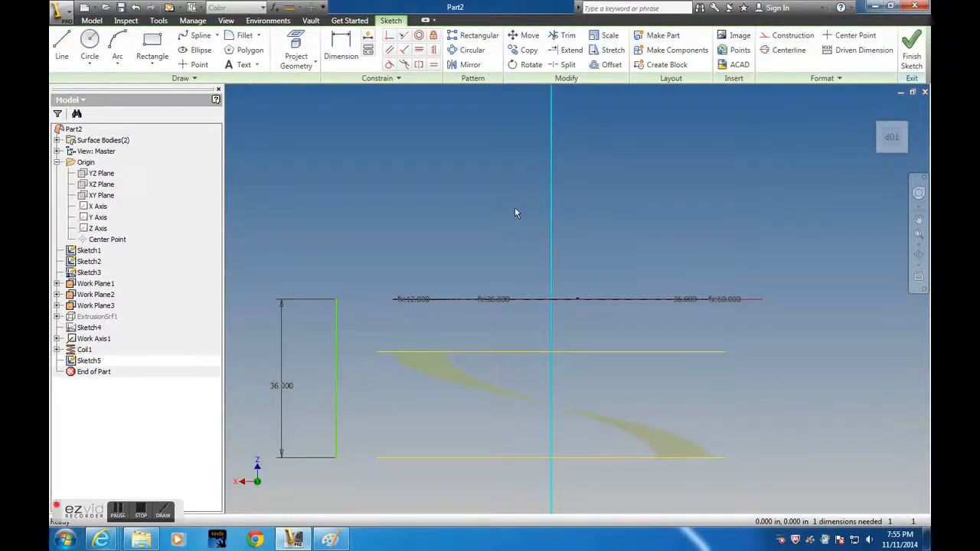
click(777, 52)
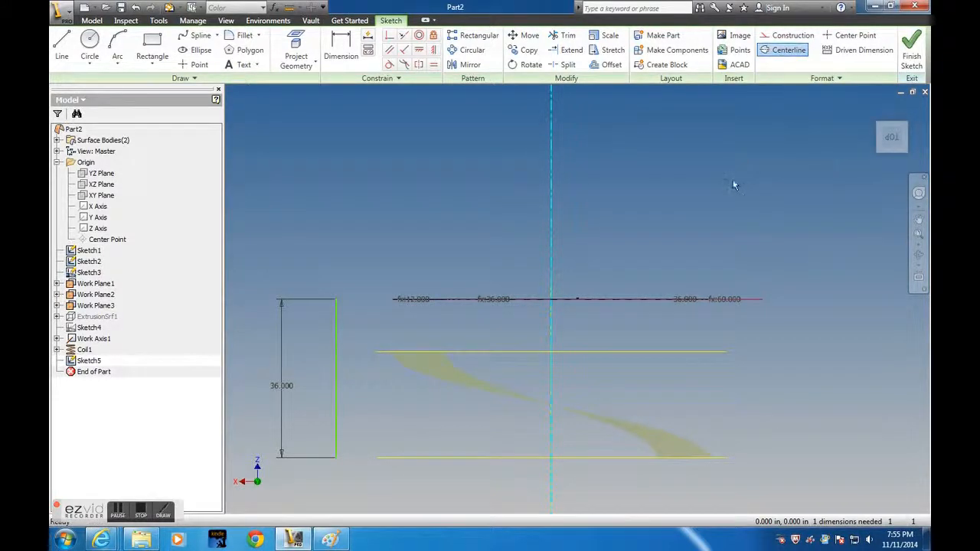
- Dimension the vertical line to the centerline as a diameter of Inner_Cyc*2 and finish the sketch
click(341, 53)
click(336, 317)
click(551, 278)
click(480, 217)
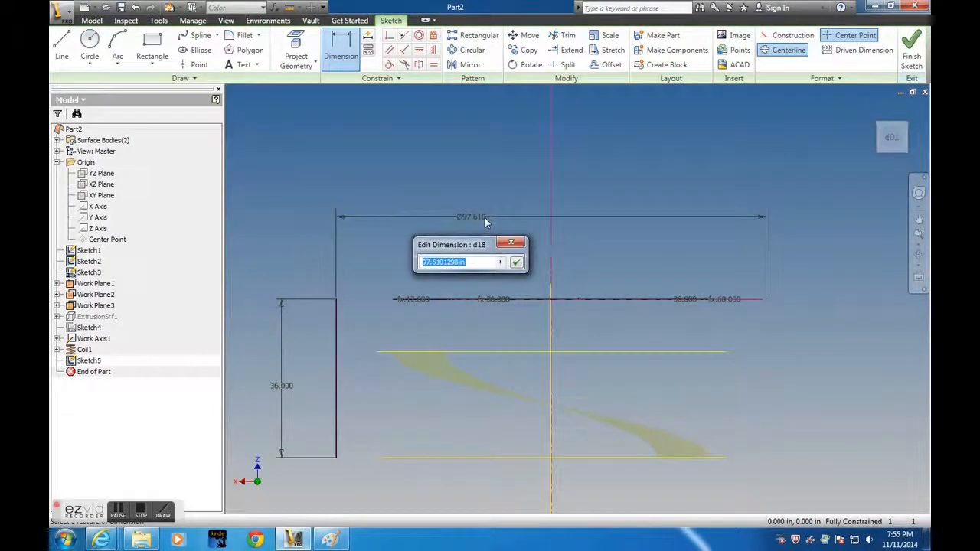
text(Inncer_Cyc*2)
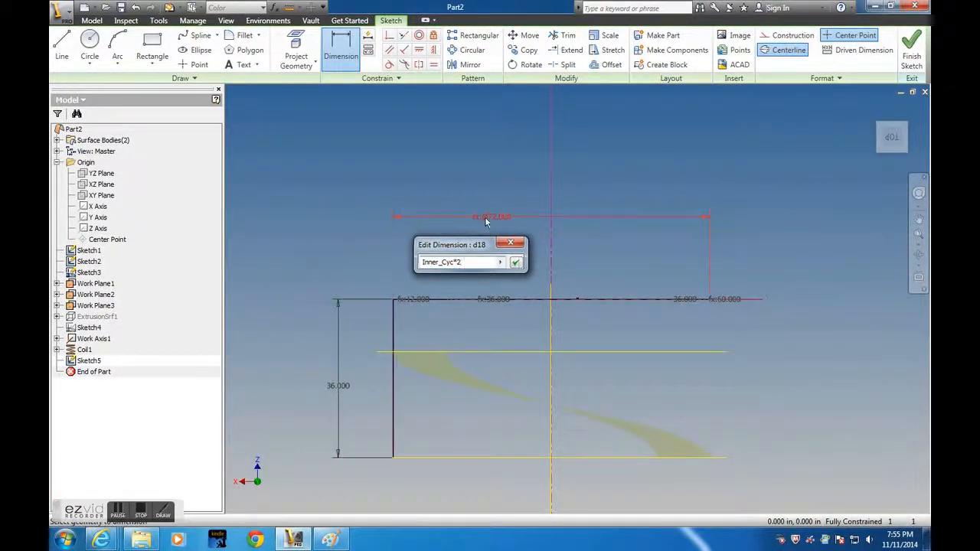
key(Return)
right_click(506, 195)
click(503, 149)
click(911, 52)
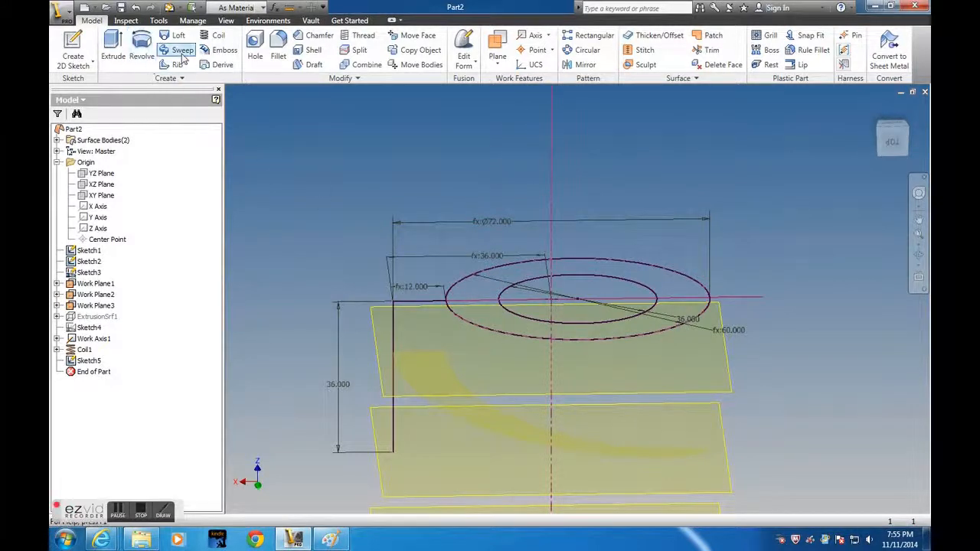
- Revolve the 36 in vertical line as a surface through a 180 degree angle about the centerline
click(142, 50)
click(272, 410)
scroll(565, 352, up, 2)
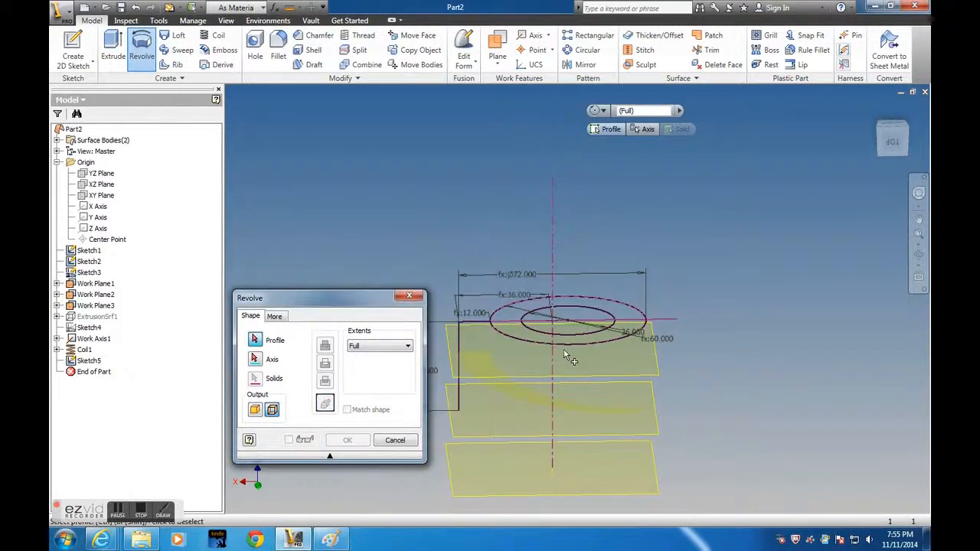
scroll(465, 343, down, 5)
click(434, 328)
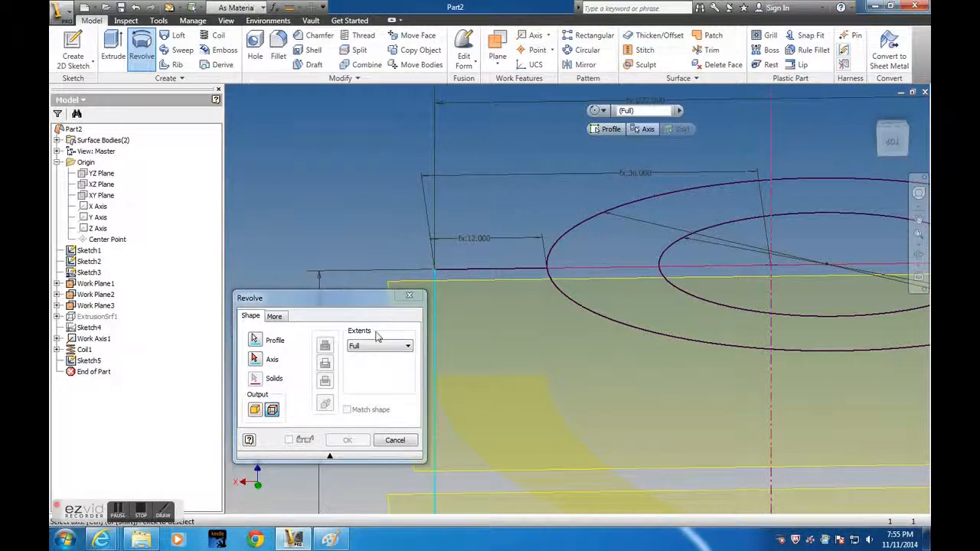
click(770, 142)
click(356, 346)
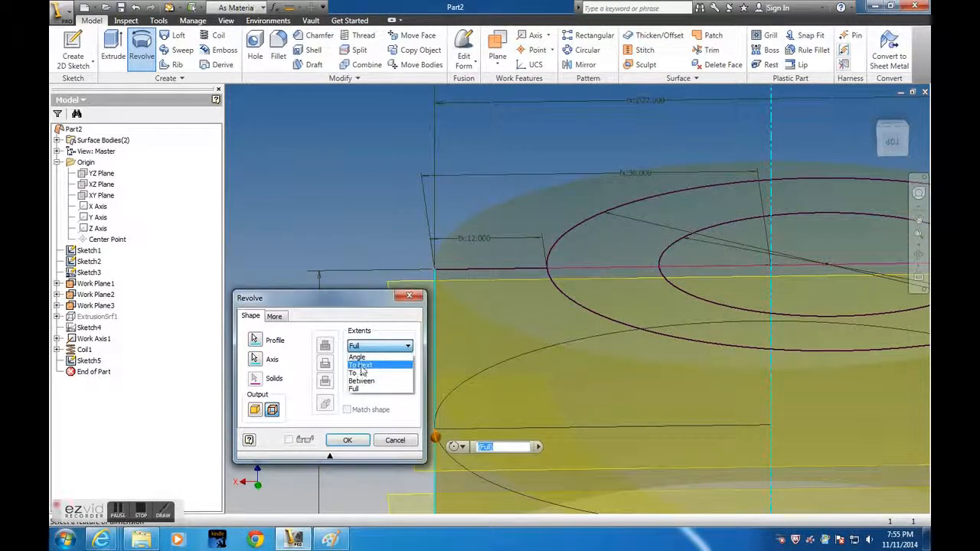
click(358, 357)
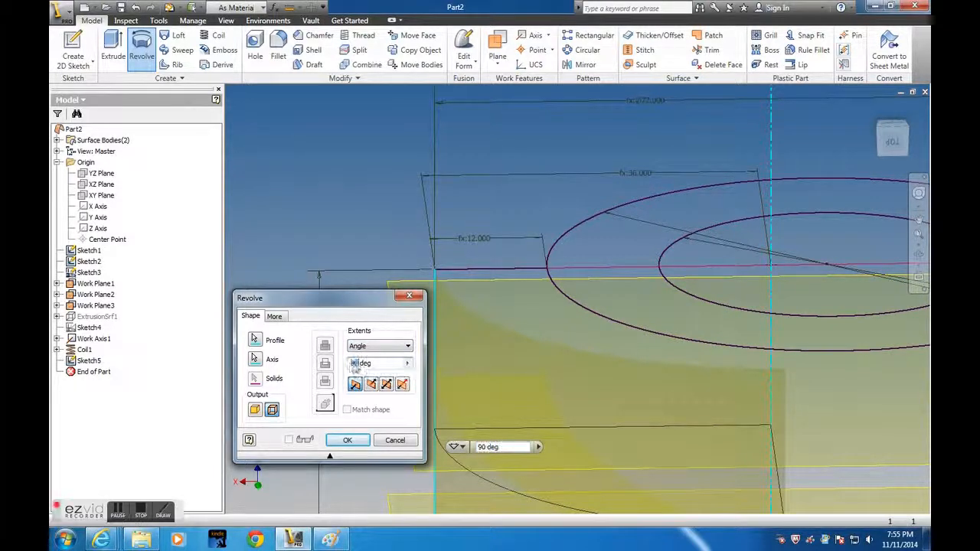
text(180)
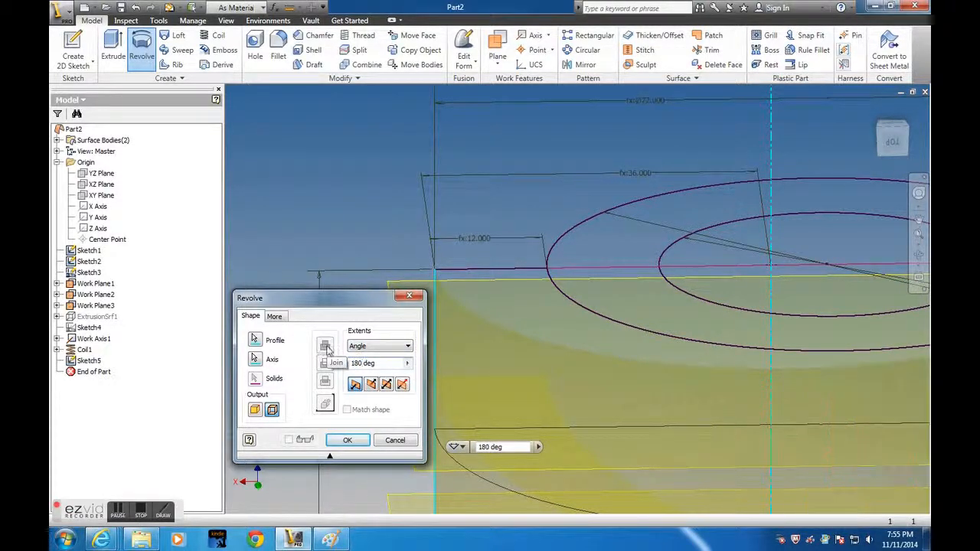
key(Return)
- Hide Sketch1, Sketch2 and Sketch3 together
scroll(458, 269, down, 3)
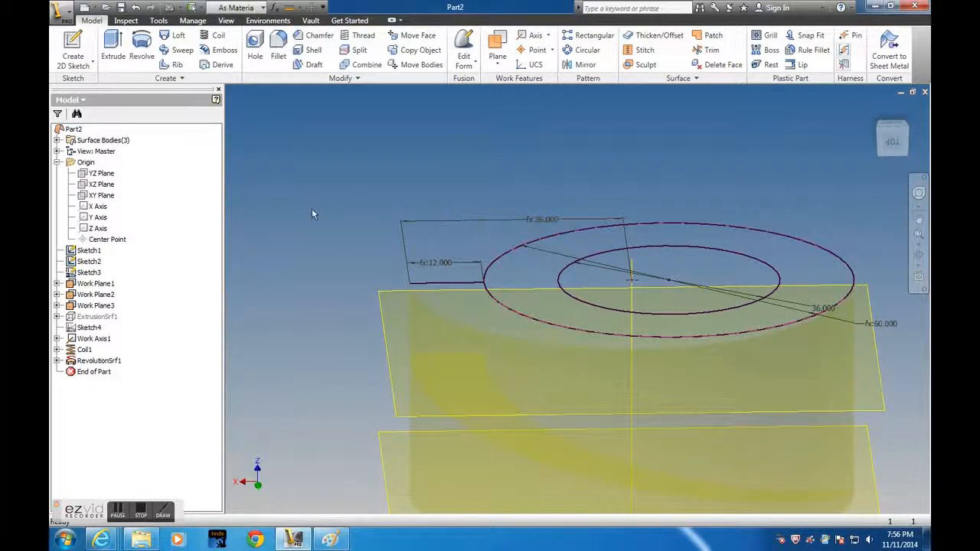
click(88, 251)
shift+click(88, 272)
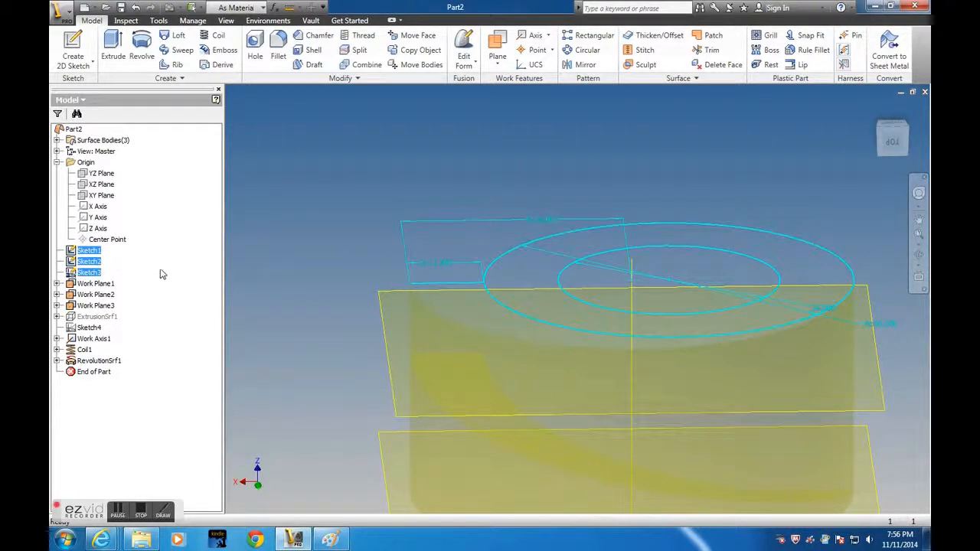
right_click(86, 254)
click(107, 320)
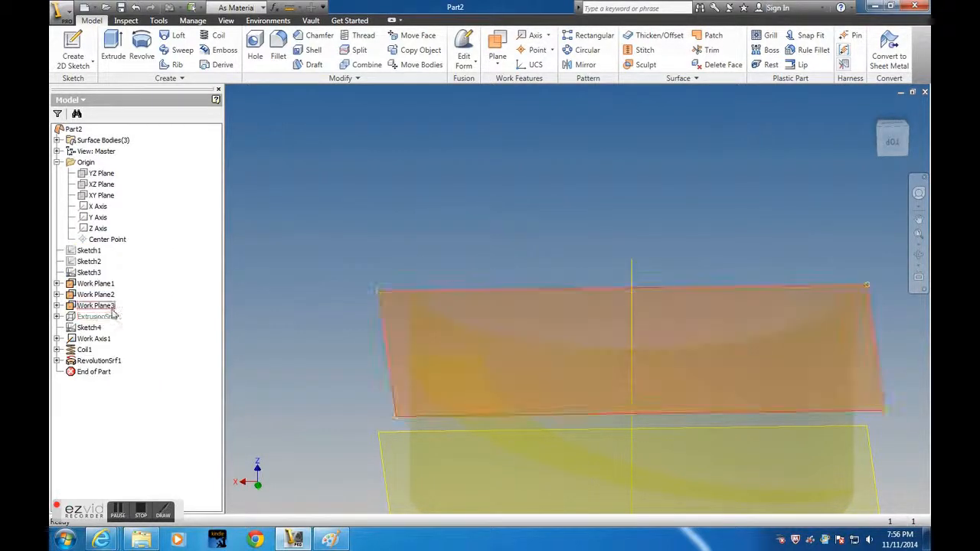
click(874, 112)
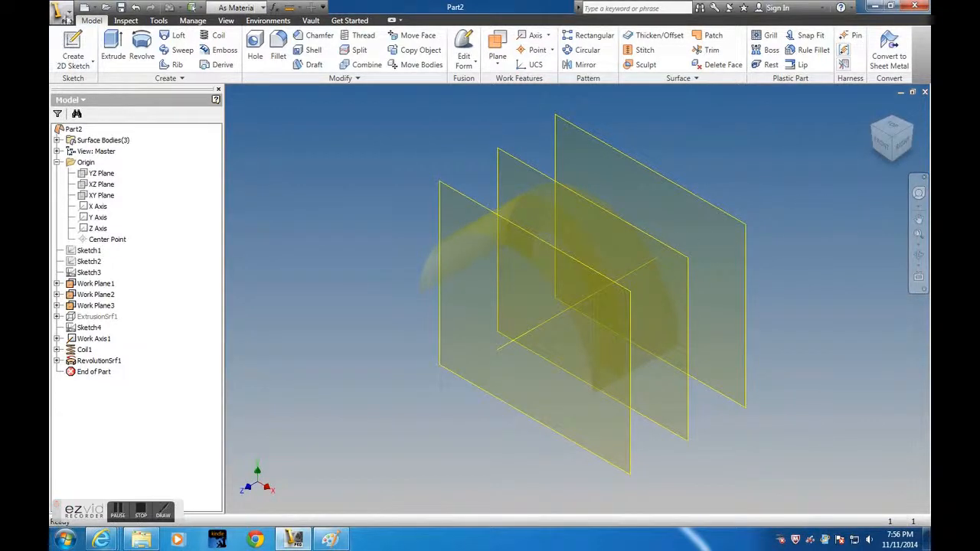
- Save the part as Cyclone_Start and also save a copy of it as a template with the same name
click(121, 7)
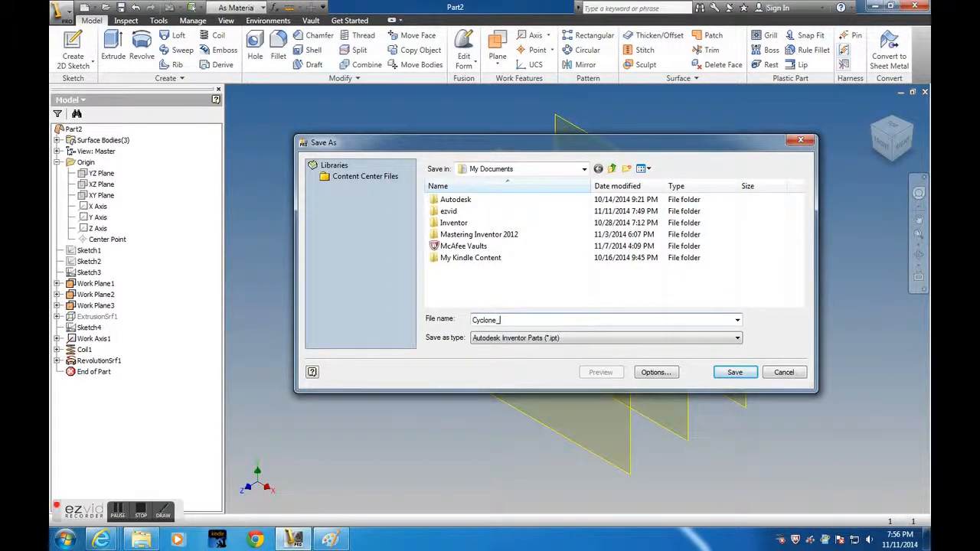
key(Return)
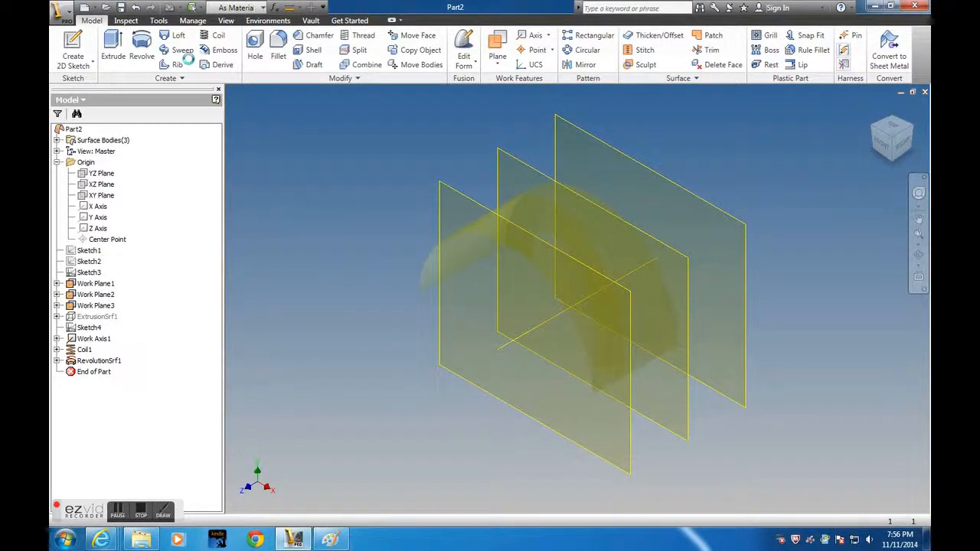
click(61, 9)
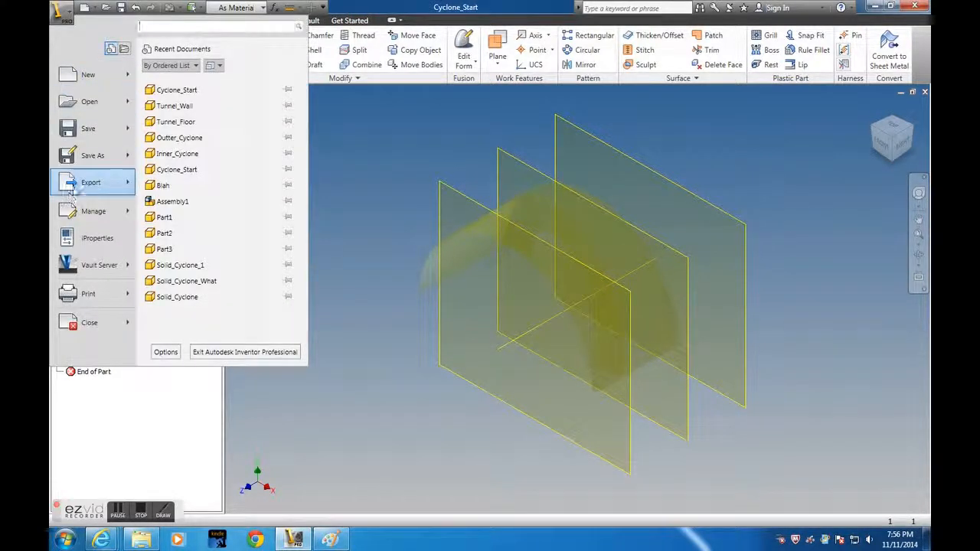
mouse_move(87, 157)
click(160, 162)
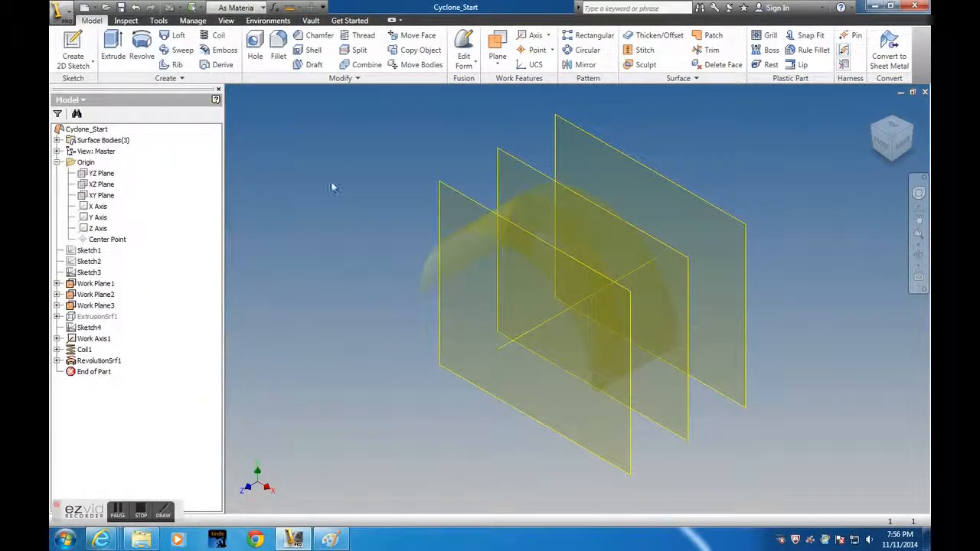
key(Return)
- Create a new part from the default Cyclone_Start.ipt template and show it in the home view
click(85, 7)
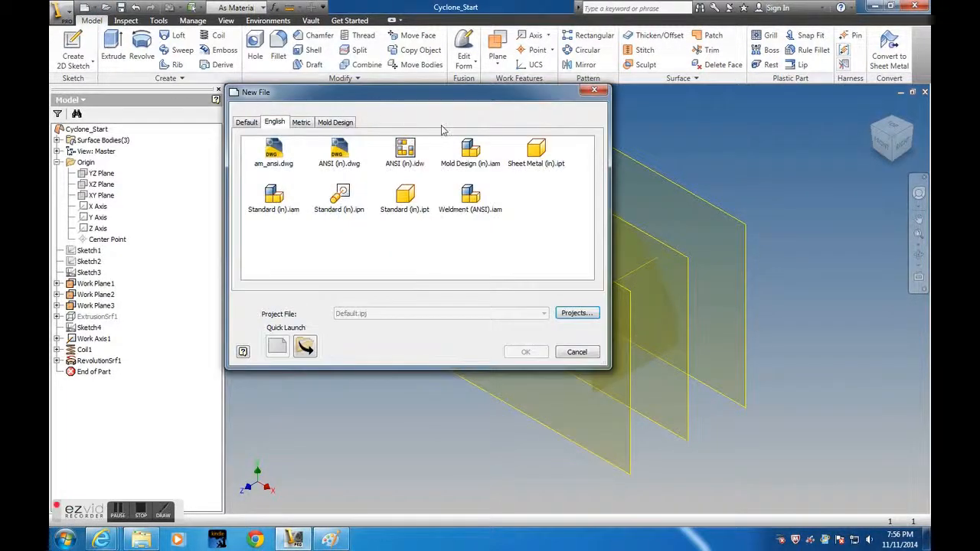
click(246, 122)
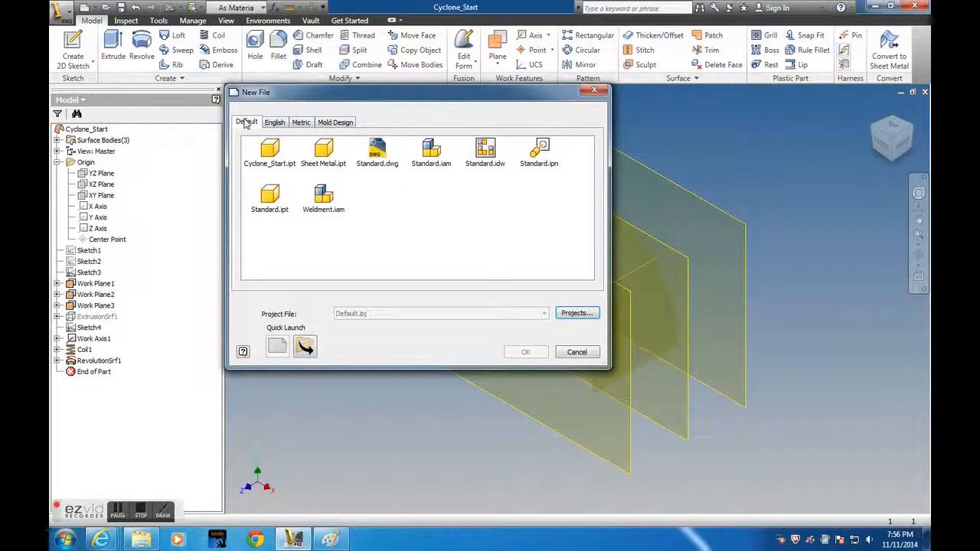
double_click(273, 150)
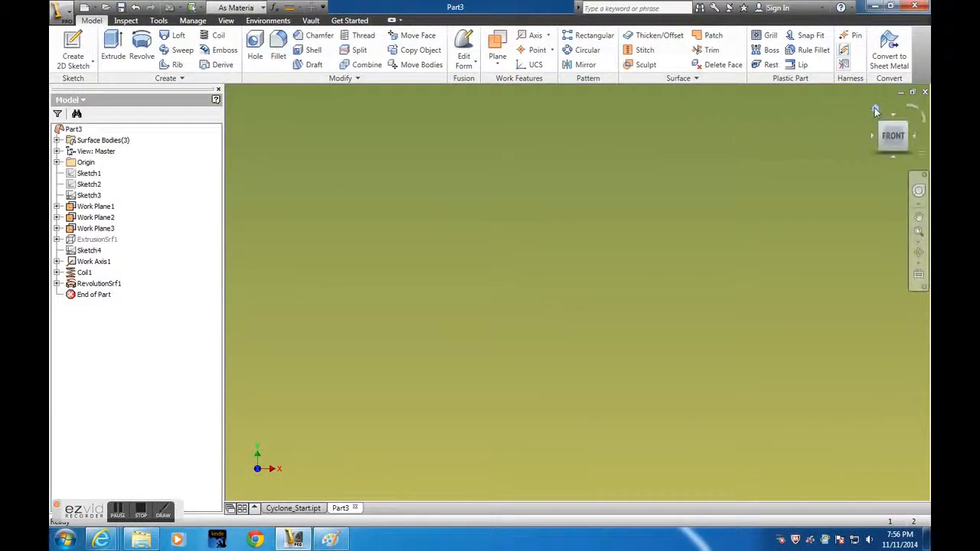
click(876, 112)
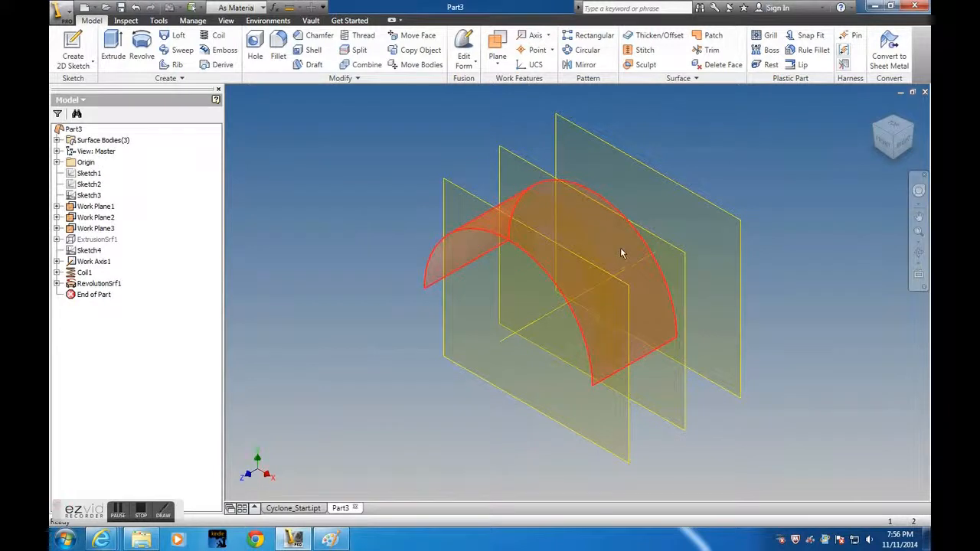
- Hide Work Plane1, Work Plane2 and Work Plane3 together in the new template-based part
shift+middle_drag(622, 251, 636, 160)
click(100, 207)
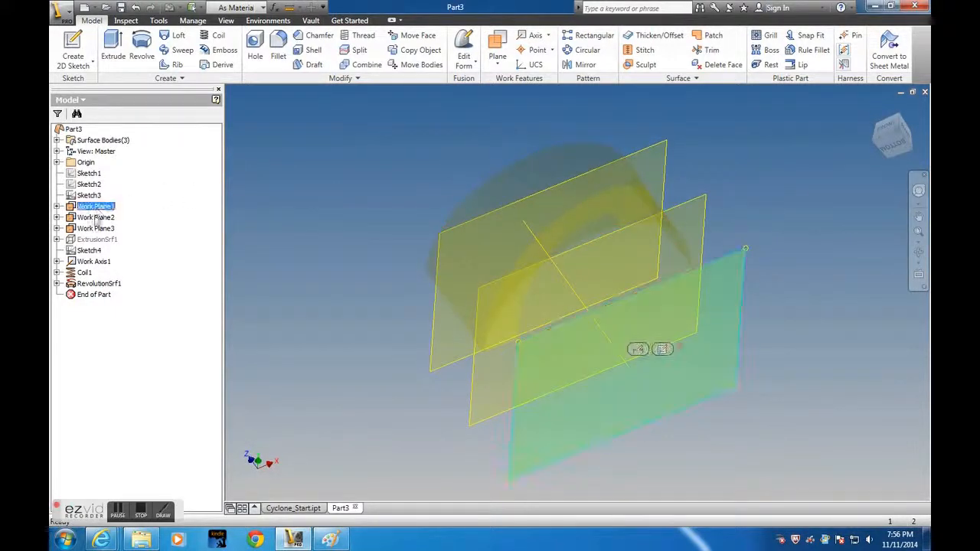
shift+click(96, 229)
right_click(95, 206)
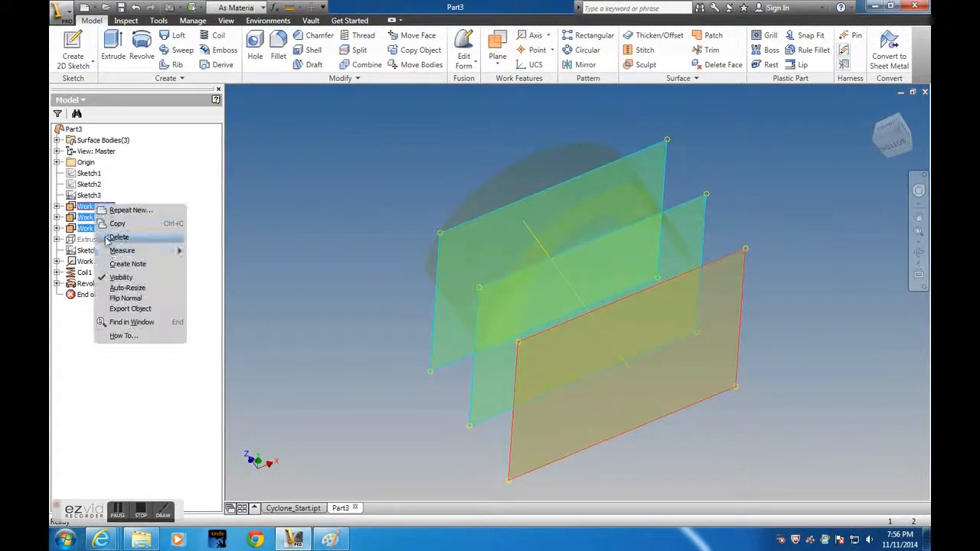
click(121, 277)
mouse_move(369, 234)
shift+middle_down()
mouse_move(397, 260)
mouse_move(394, 250)
shift+middle_up()
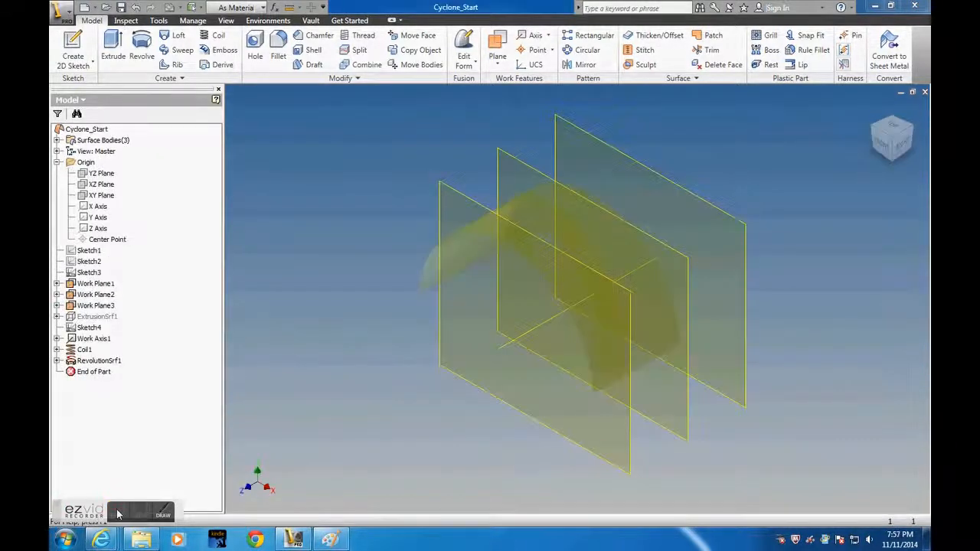
- Make Sketch1 visible in Cyclone_Start and extrude its circle as a surface up to Work Plane1
click(87, 251)
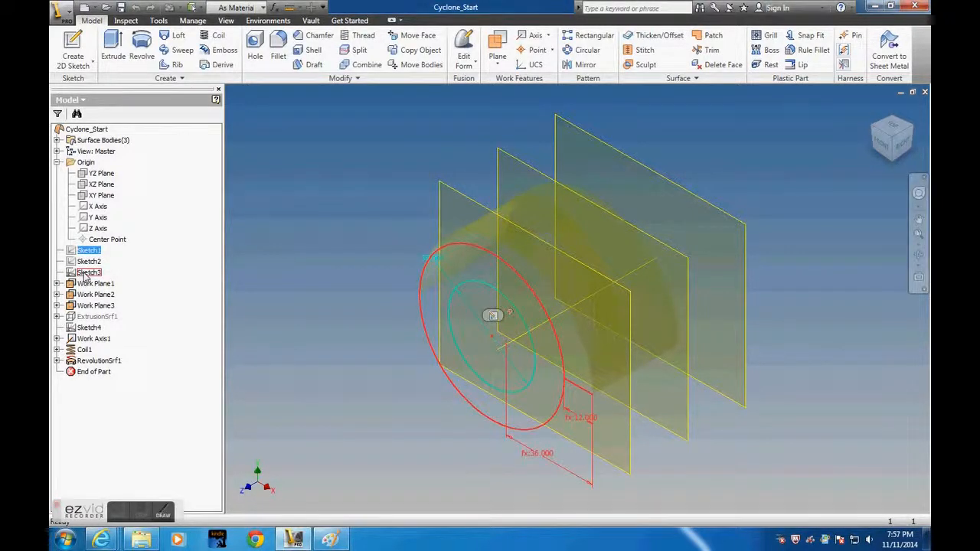
right_click(88, 251)
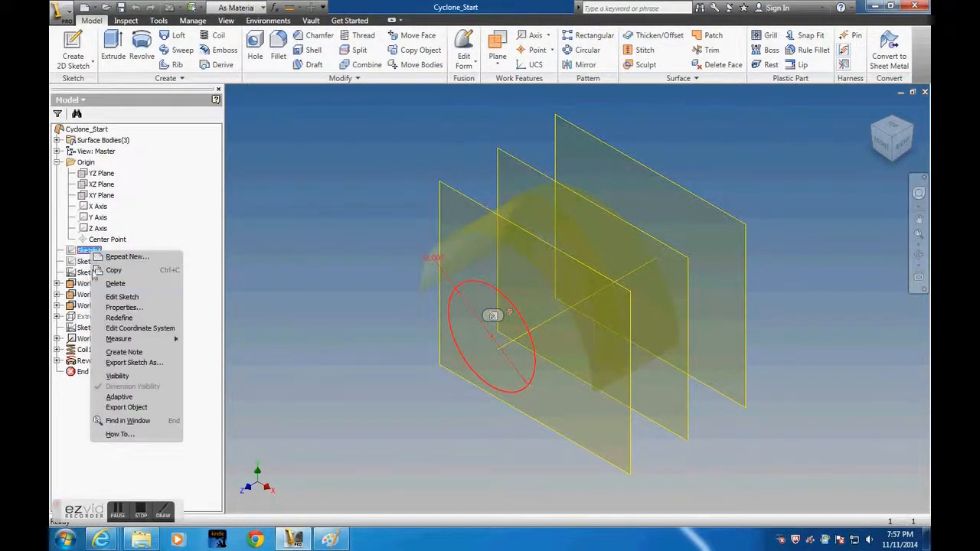
click(115, 376)
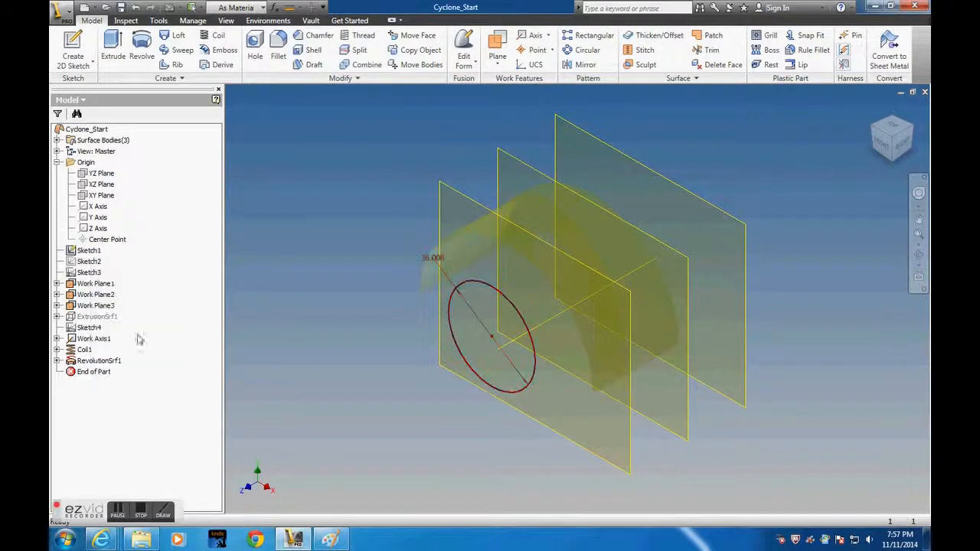
click(113, 52)
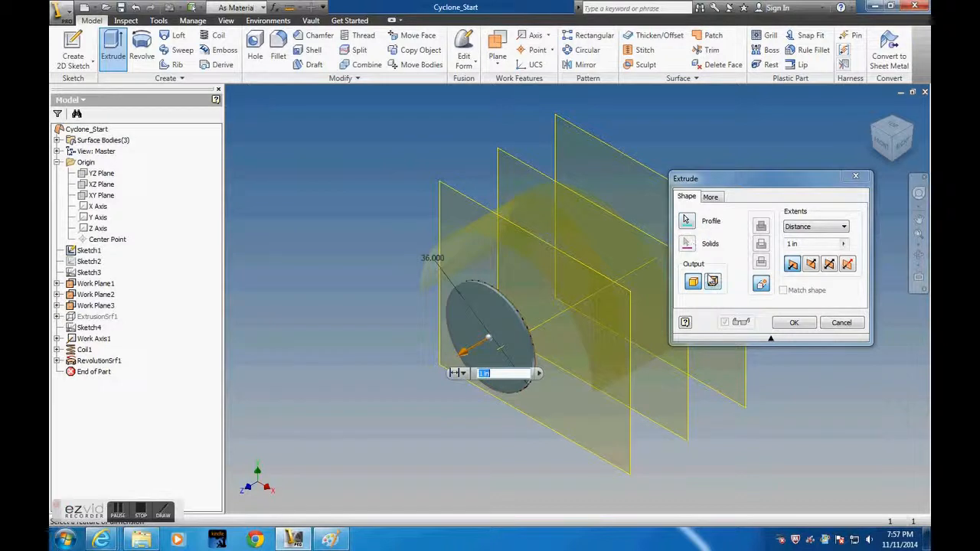
click(713, 283)
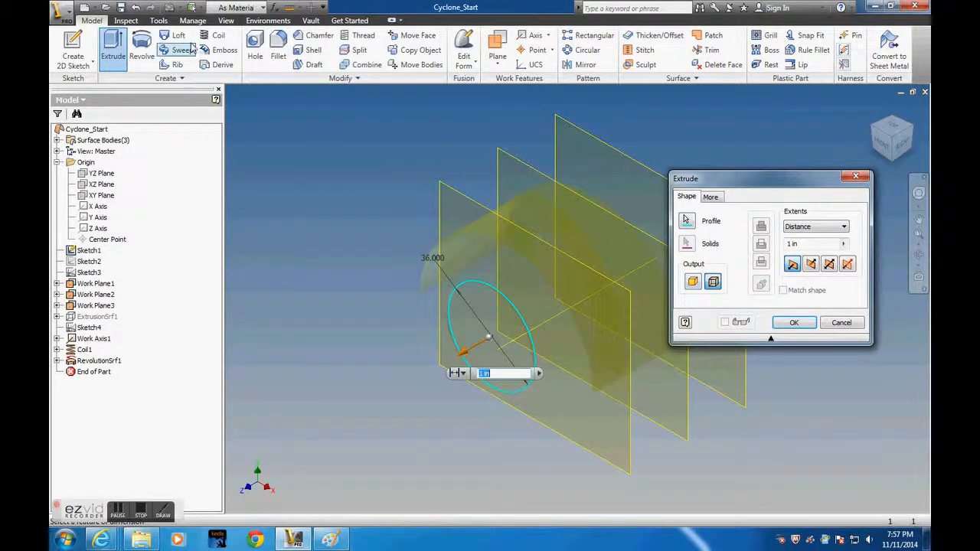
click(815, 226)
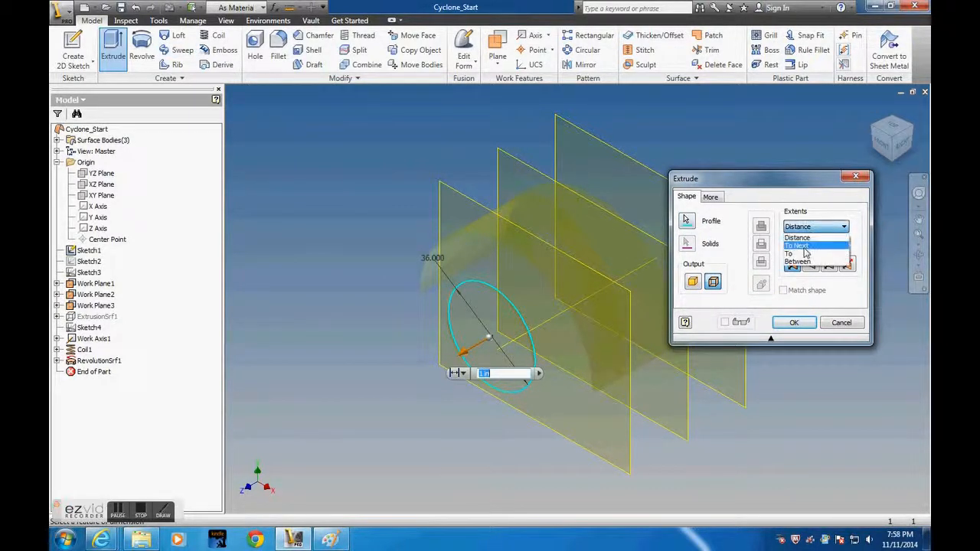
click(800, 255)
click(663, 178)
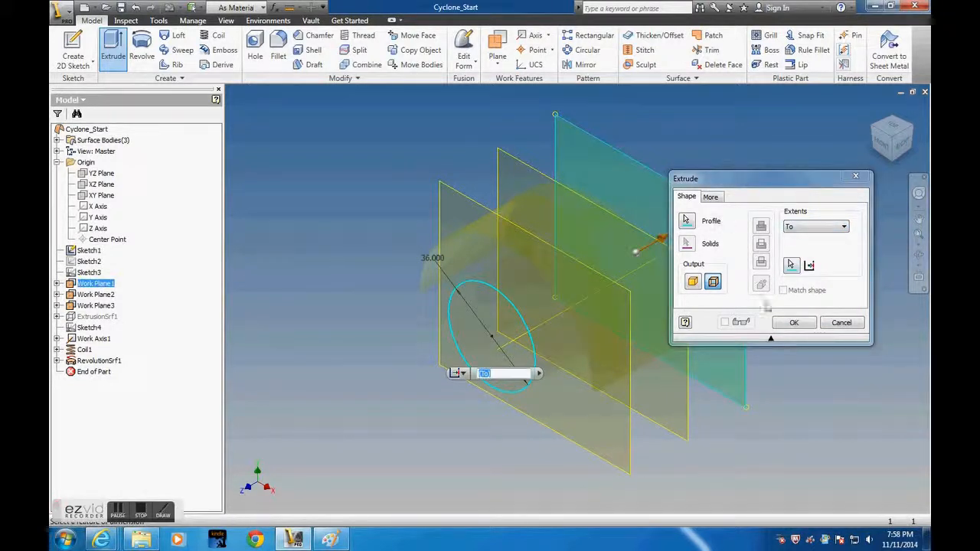
click(791, 322)
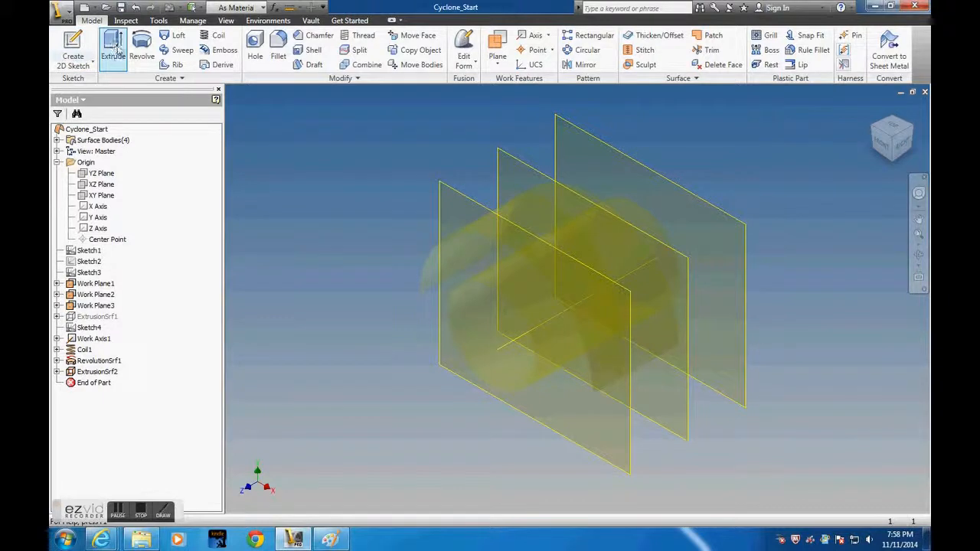
- Make Sketch2 visible and extrude its larger circle as a surface up to Work Plane1
right_click(92, 262)
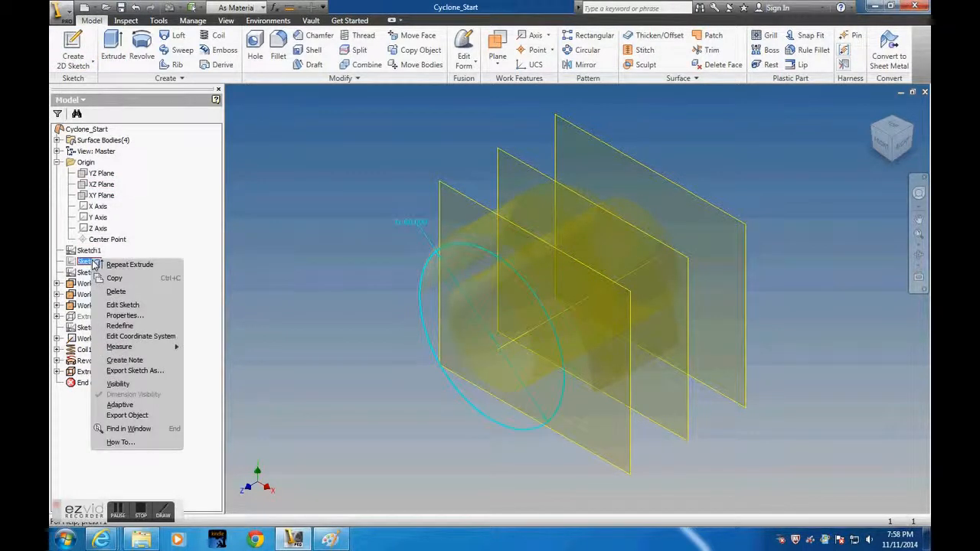
click(119, 384)
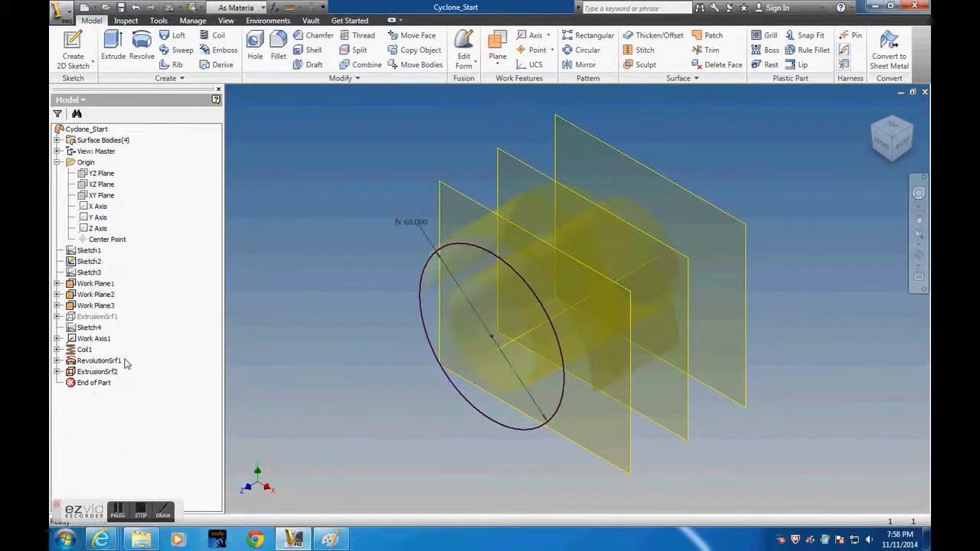
click(113, 46)
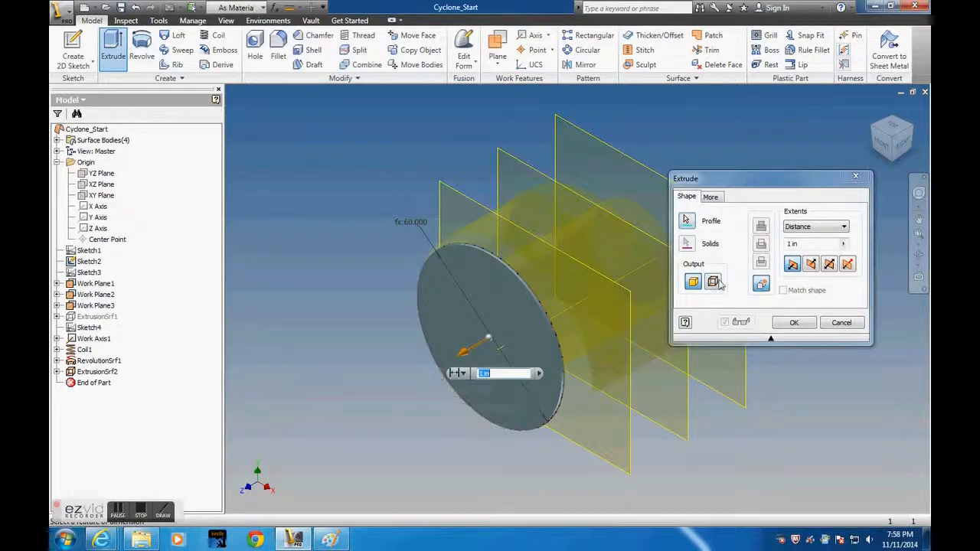
click(812, 226)
click(798, 254)
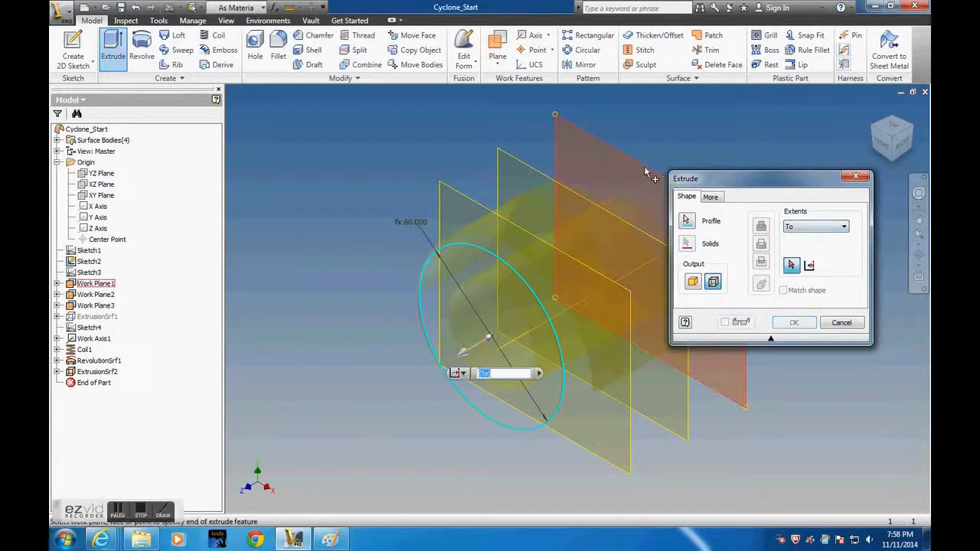
click(643, 252)
click(793, 323)
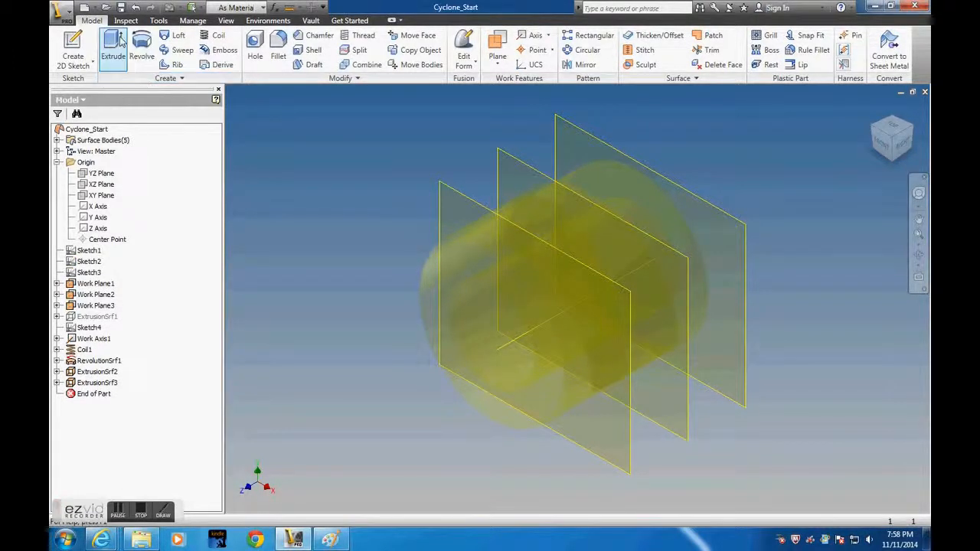
- Hide Work Plane1, Work Plane2 and Work Plane3 together in Cyclone_Start
click(94, 284)
shift+click(95, 306)
right_click(92, 283)
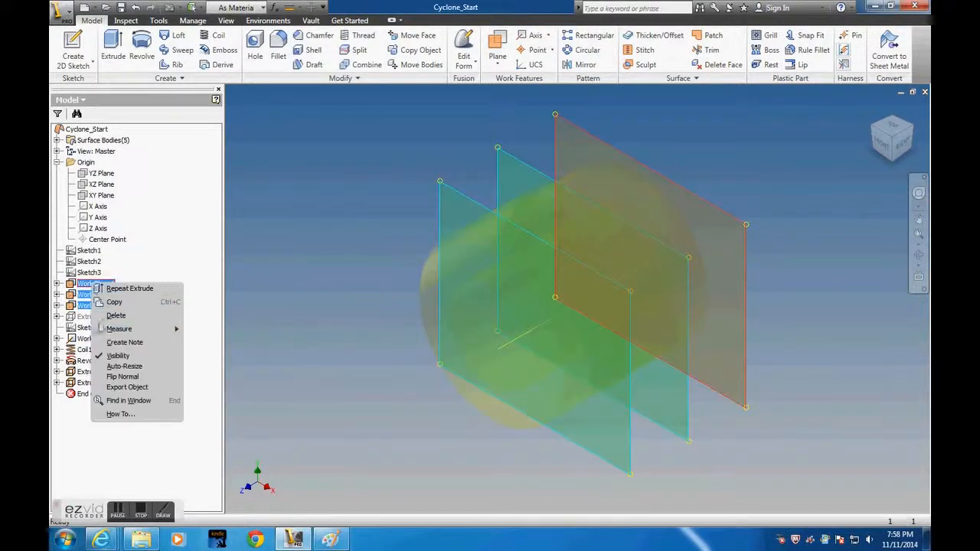
click(103, 357)
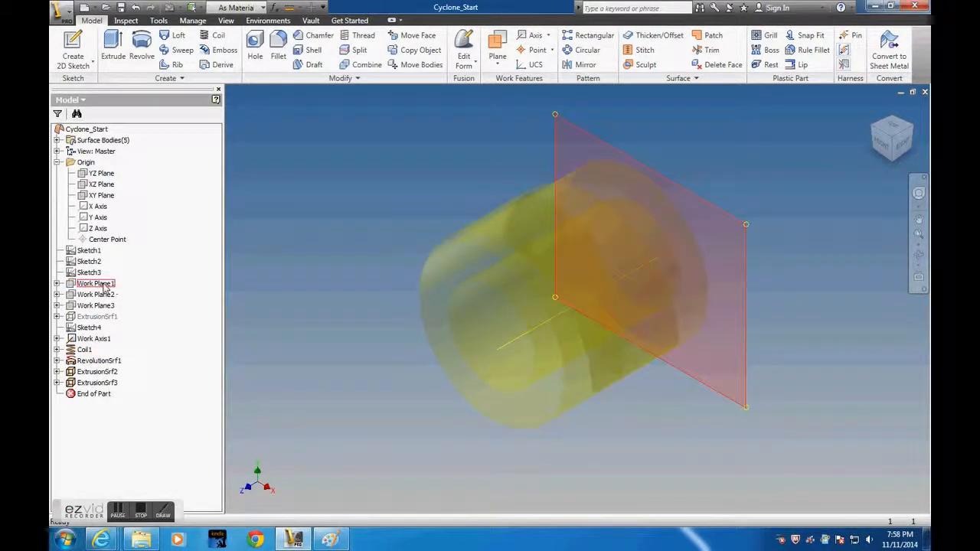
- Rename the Coil1 feature as Tunnel_Floor
click(85, 349)
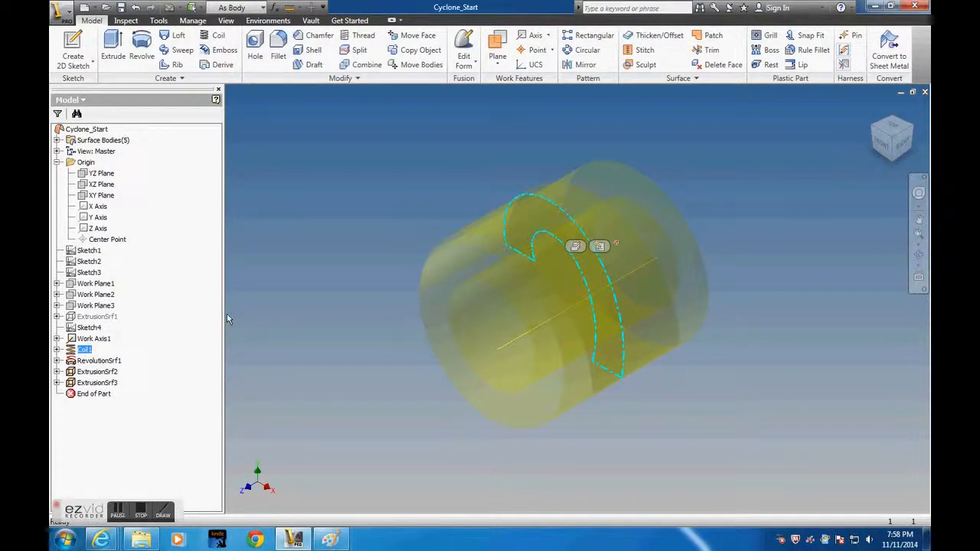
click(86, 350)
text(Tunnel Floor)
key(Return)
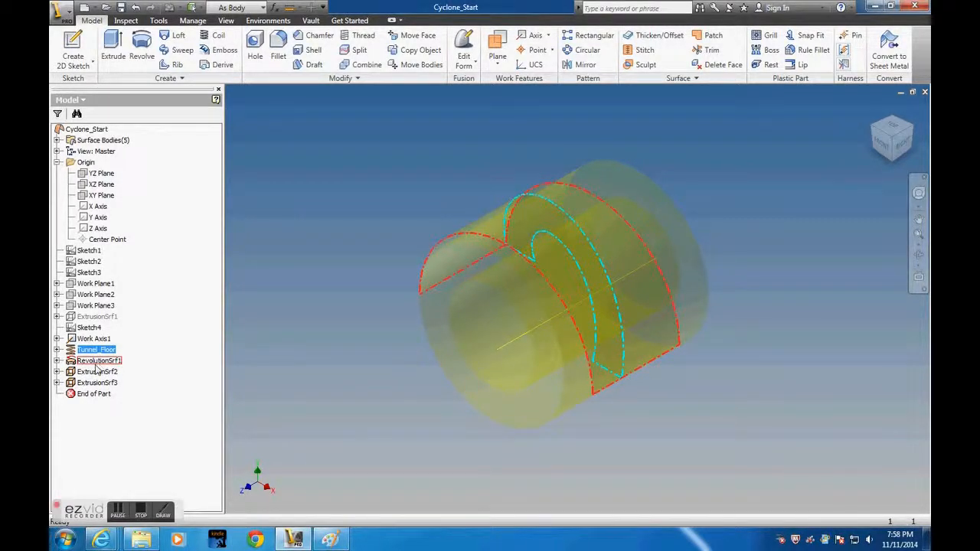
- Rename the RevolutionSrf1 feature as Tunnel_Wall
click(98, 360)
click(104, 363)
text(T)
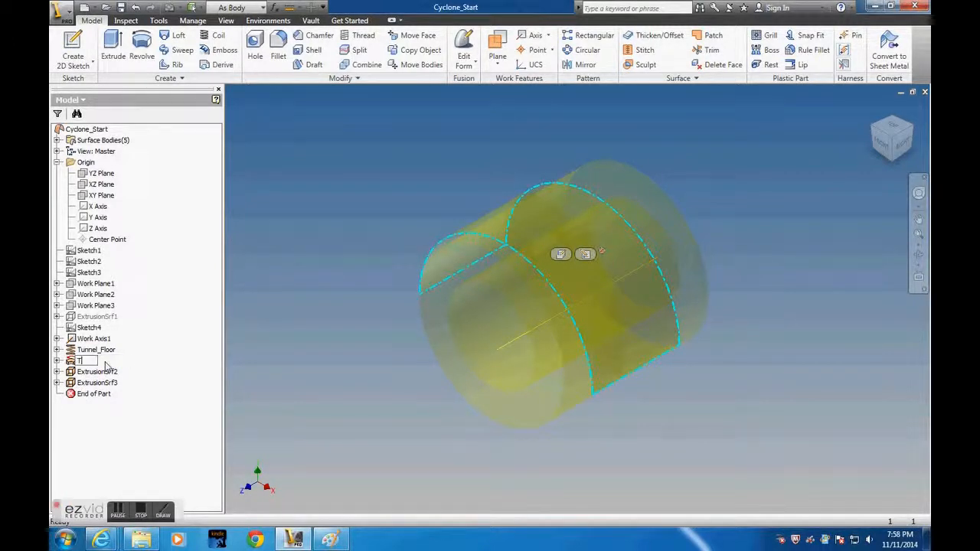
text(unnel)
key(Return)
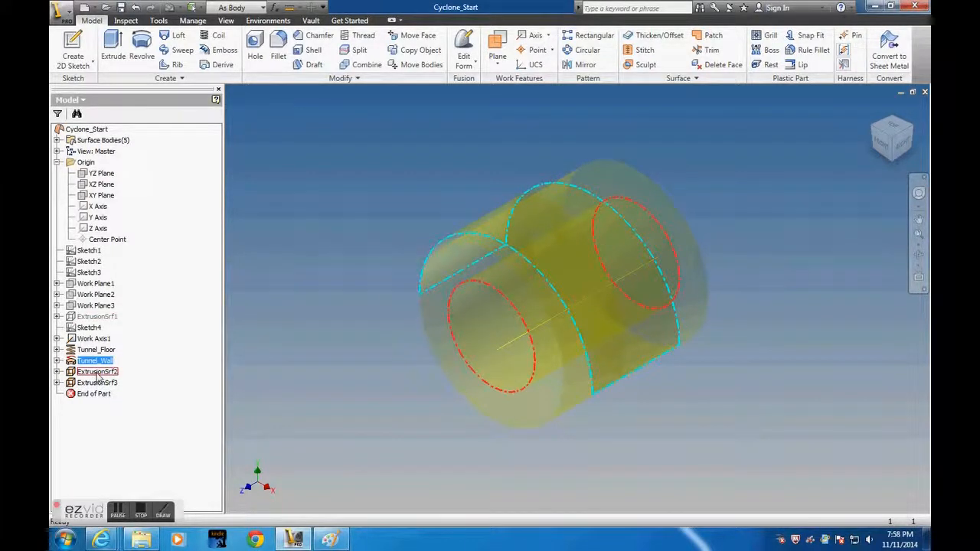
- Rename the smaller cylindrical surface, ExtrusionSrf2, as Inner_Cyclone
click(97, 372)
click(97, 372)
text(Inner_Cyclone)
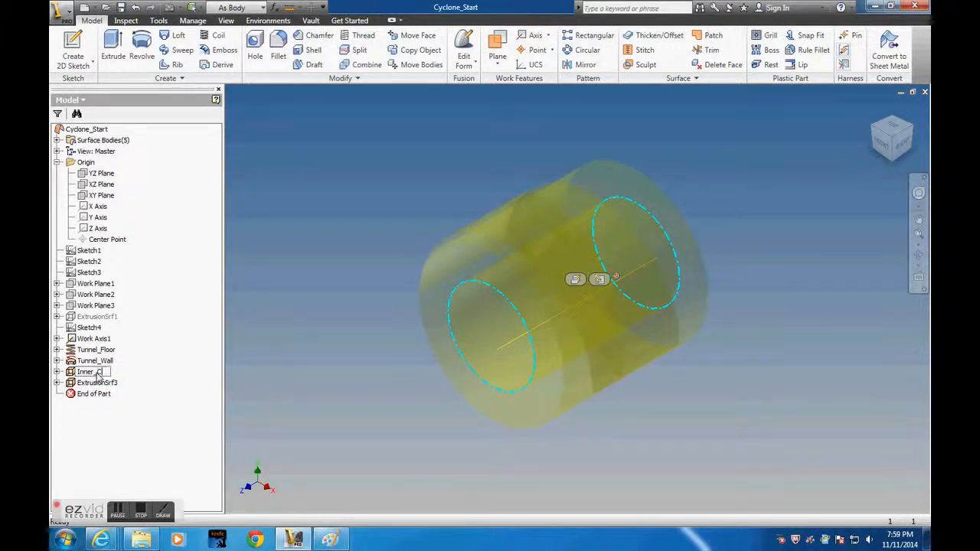
key(Return)
- Rename the larger cylindrical surface, ExtrusionSrf3, as Outter_Cyclone and clear the selection
click(99, 383)
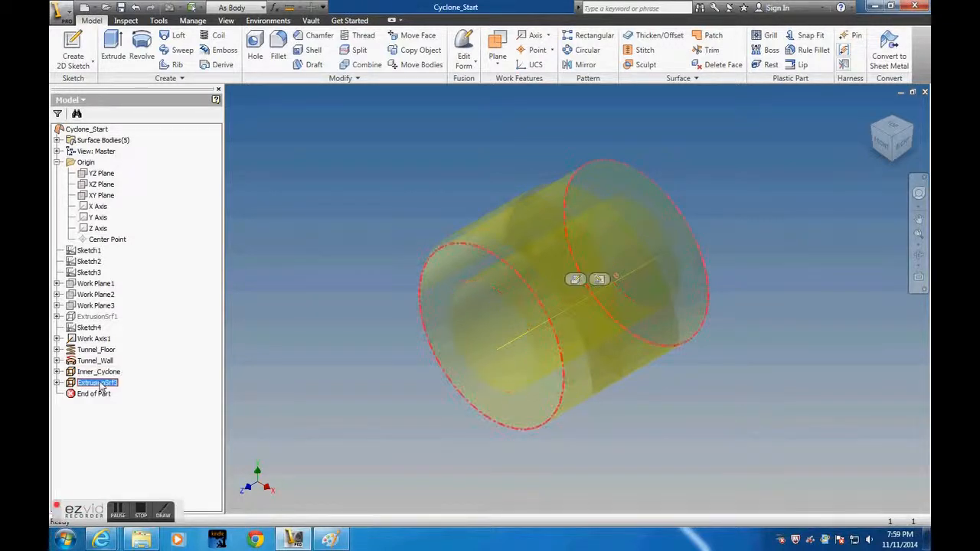
click(111, 383)
text(Outter_Cyclone)
click(266, 323)
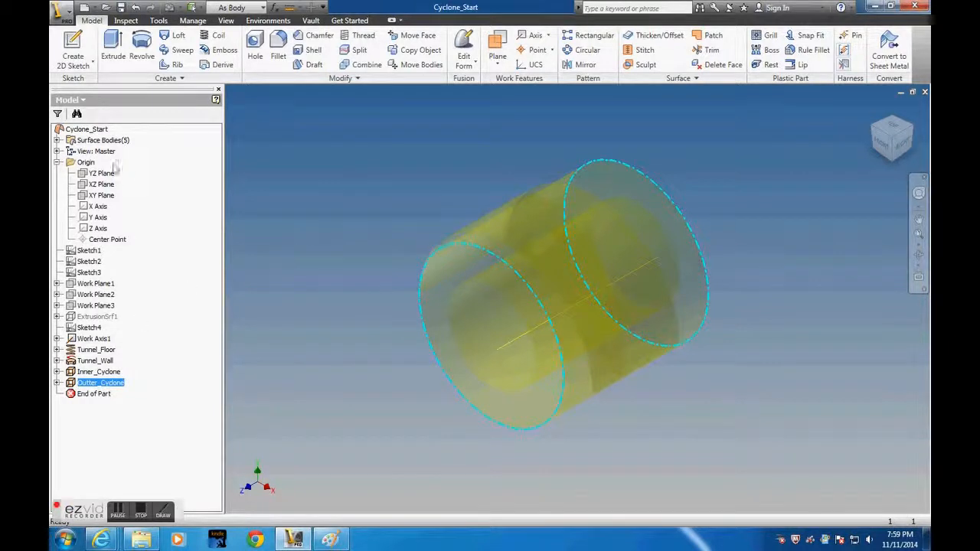
click(260, 146)
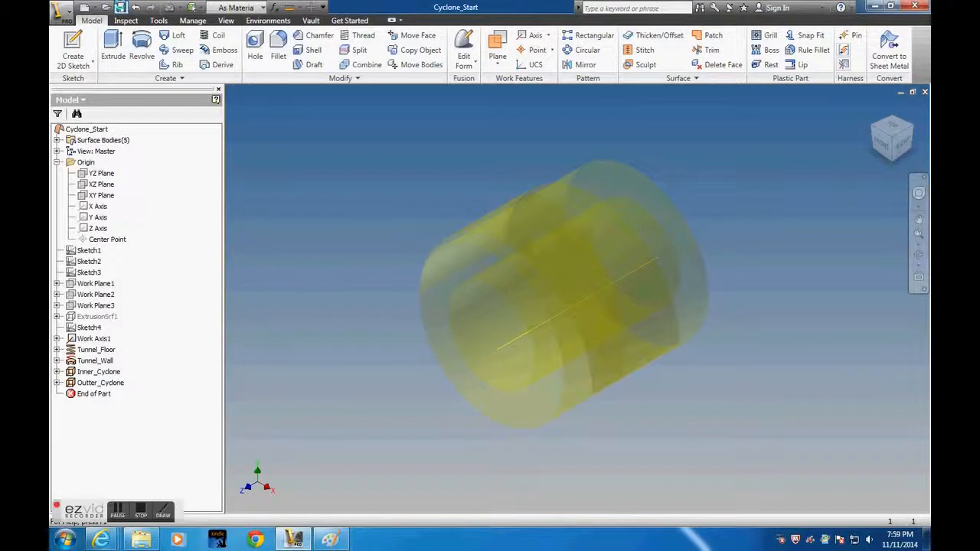
click(61, 11)
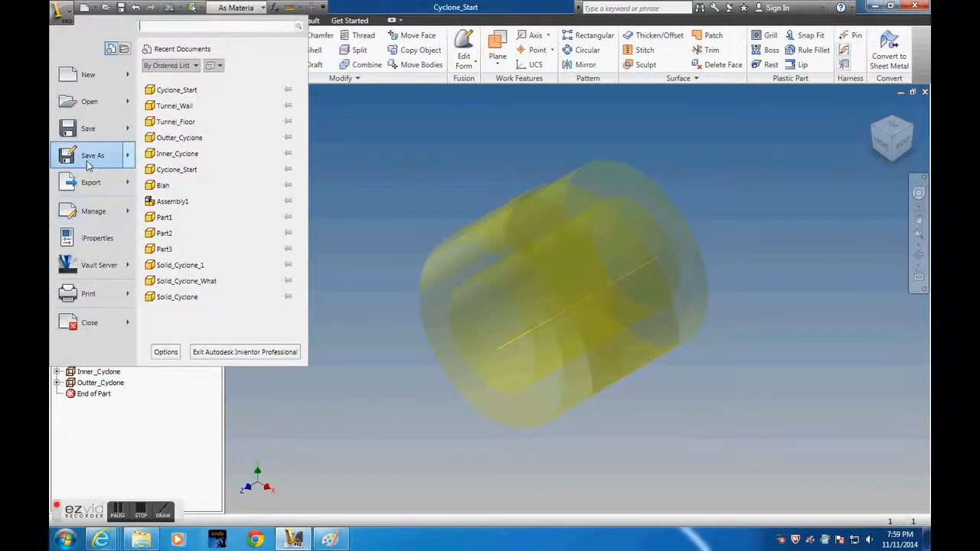
click(88, 164)
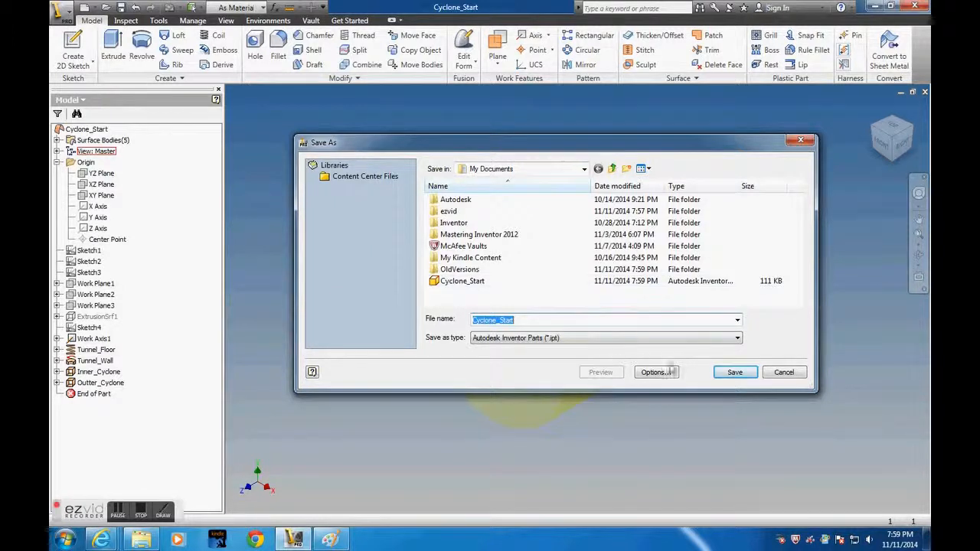
click(784, 373)
- Save a copy of the part as a template named Cyclone_Start in the Templates folder, replacing the existing template
click(61, 11)
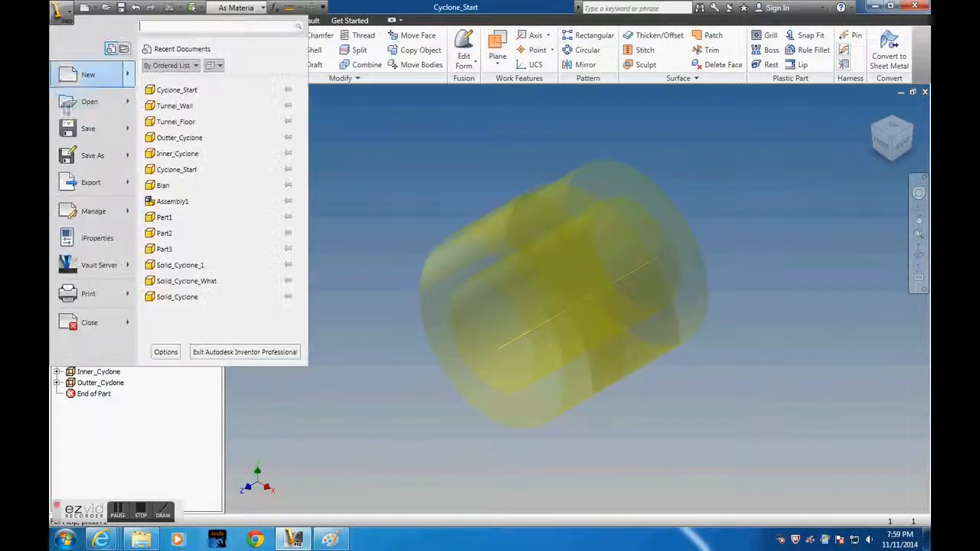
mouse_move(106, 158)
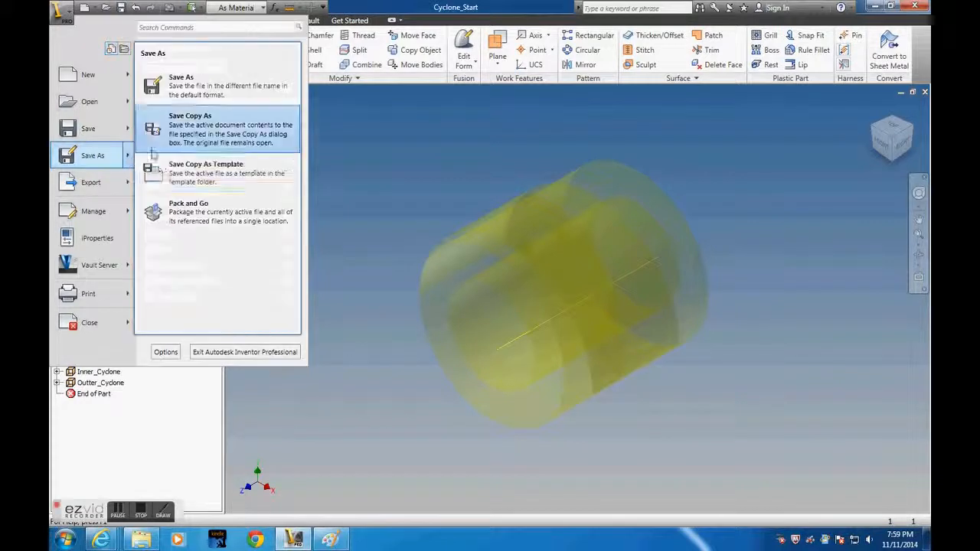
click(161, 163)
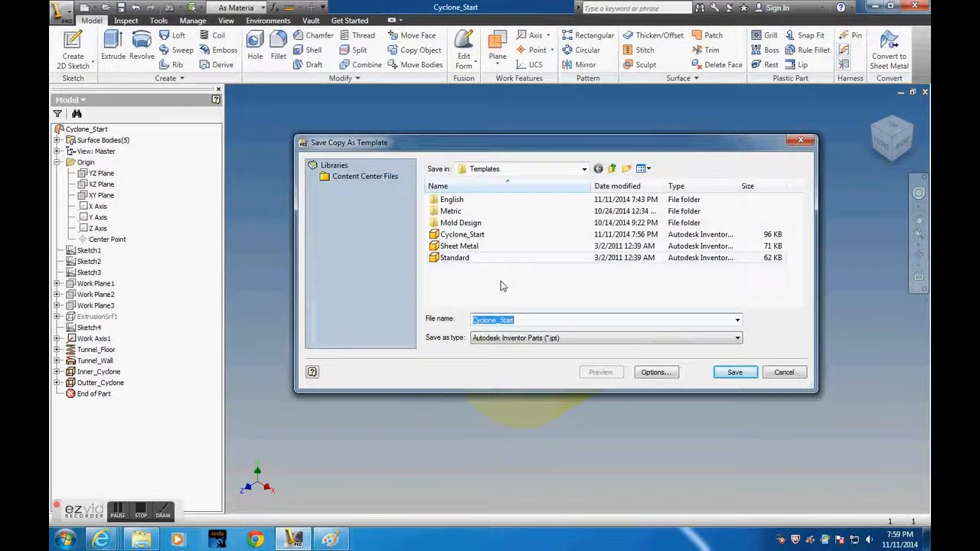
click(726, 373)
click(524, 273)
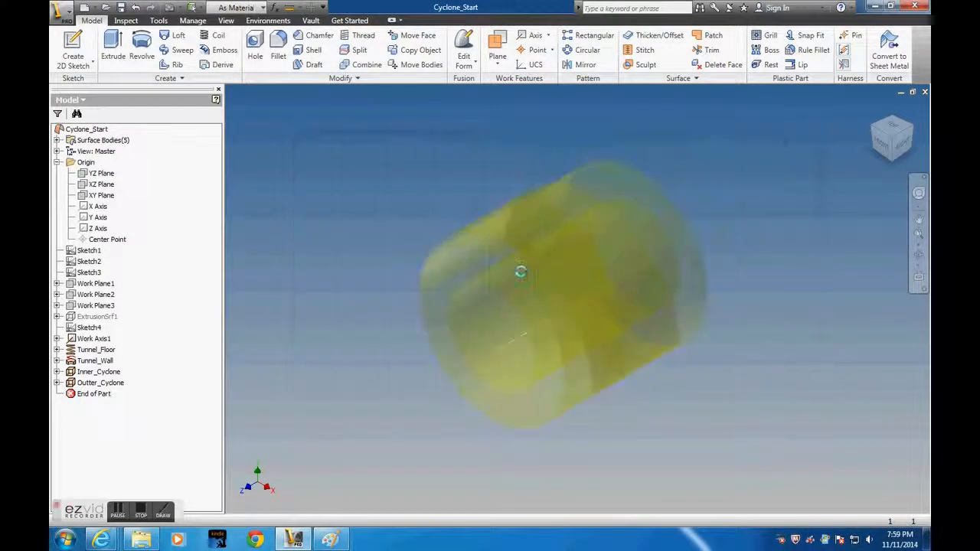
- Create a new part from the Cyclone_Start.ipt template and thicken its Tunnel_Floor surface into a solid by 0.1 in
click(84, 8)
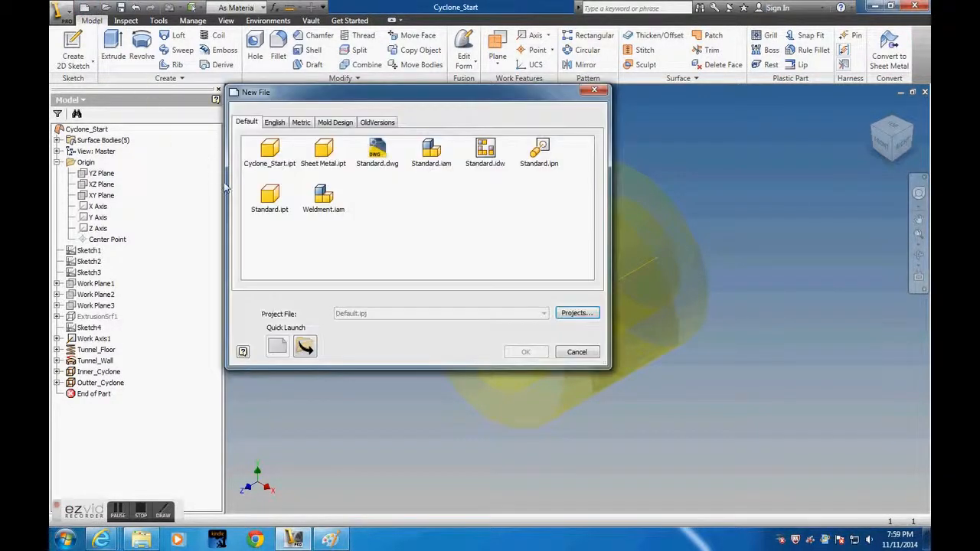
double_click(271, 153)
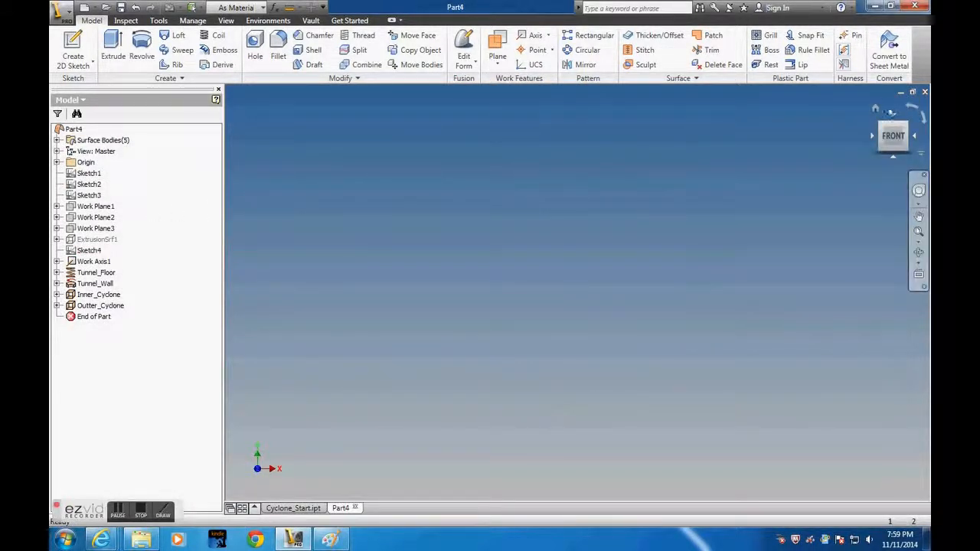
click(875, 107)
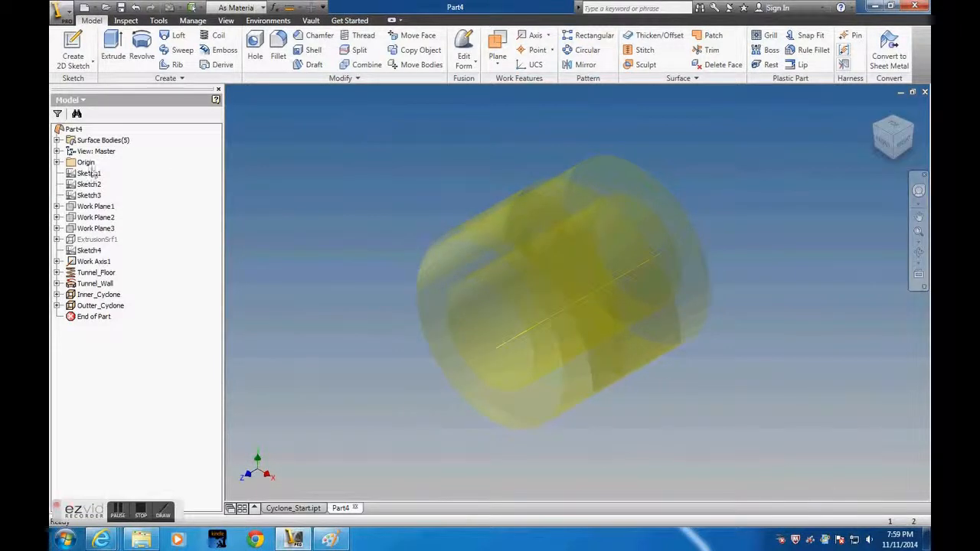
click(94, 273)
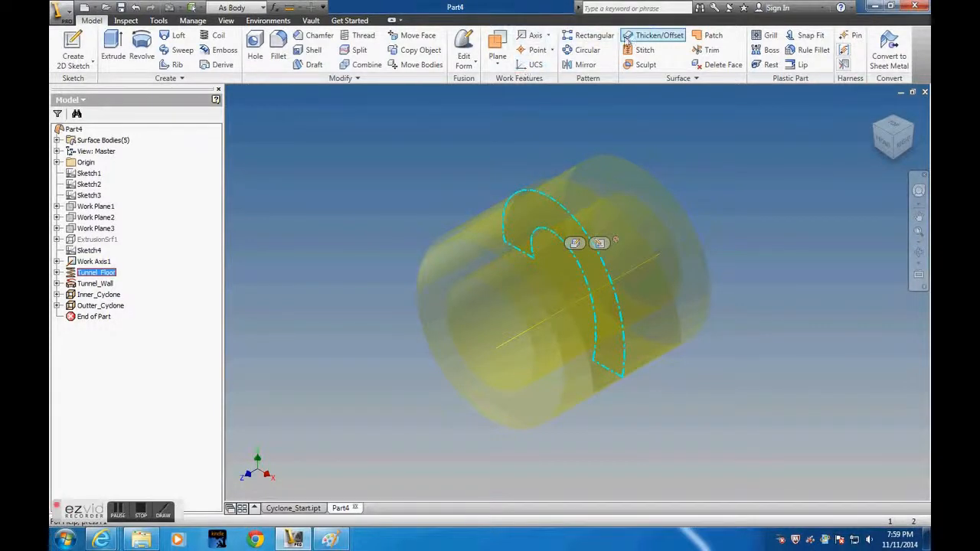
click(654, 35)
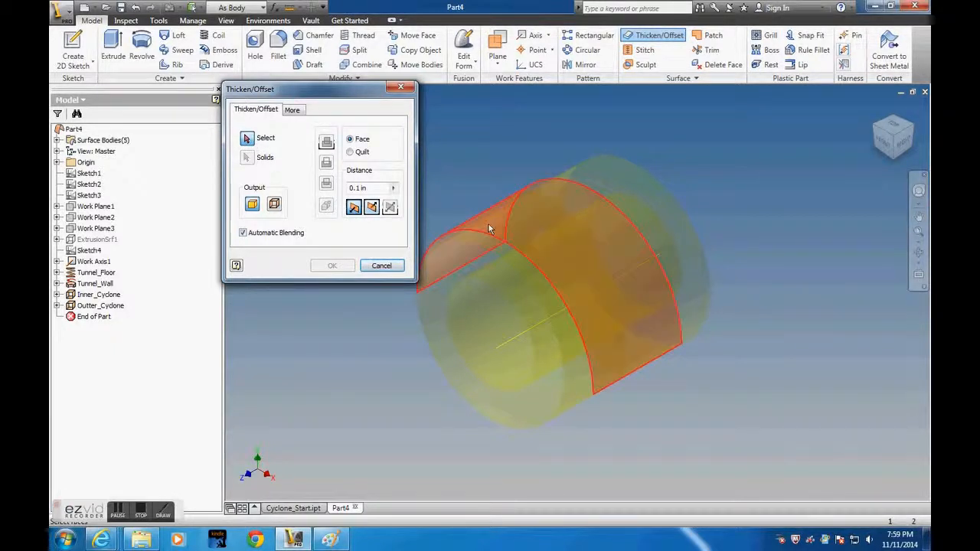
shift+middle_drag(540, 263, 499, 221)
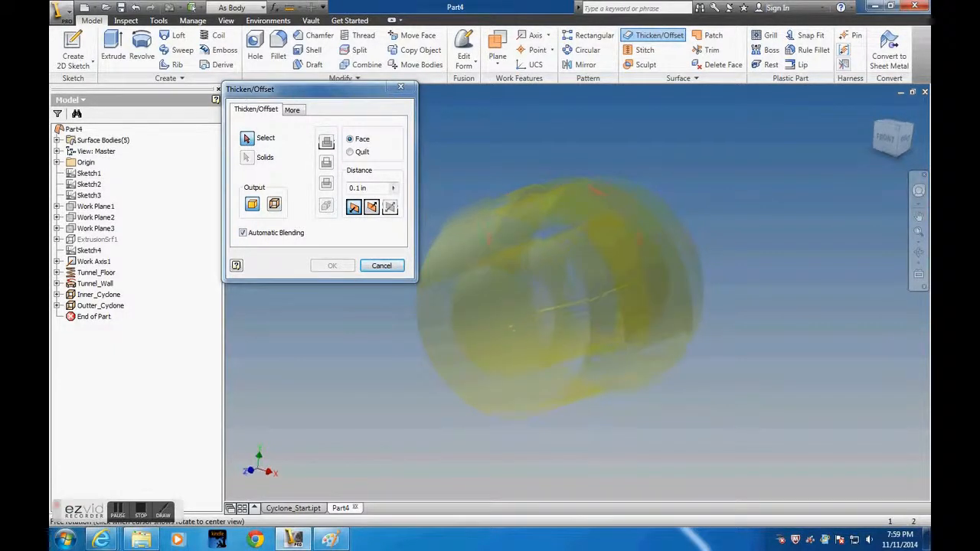
click(519, 231)
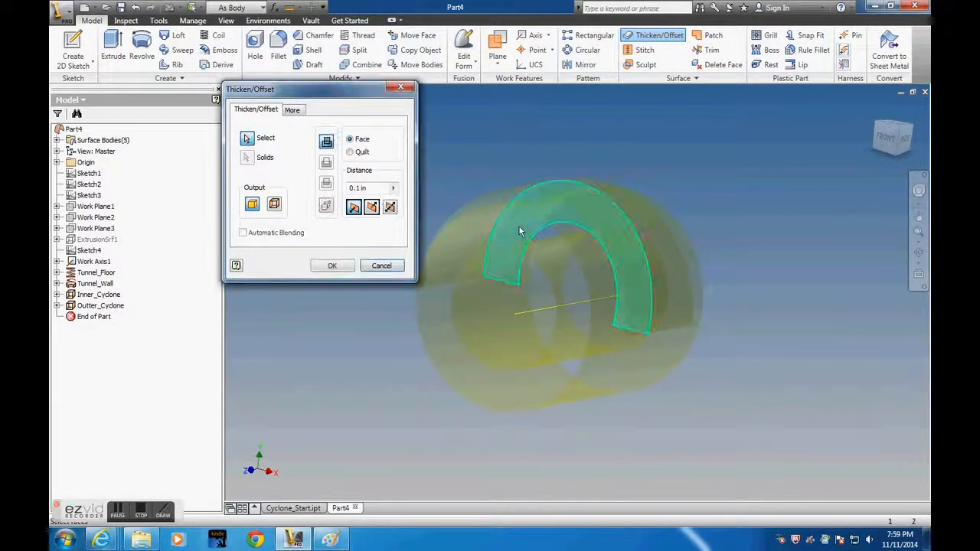
click(334, 266)
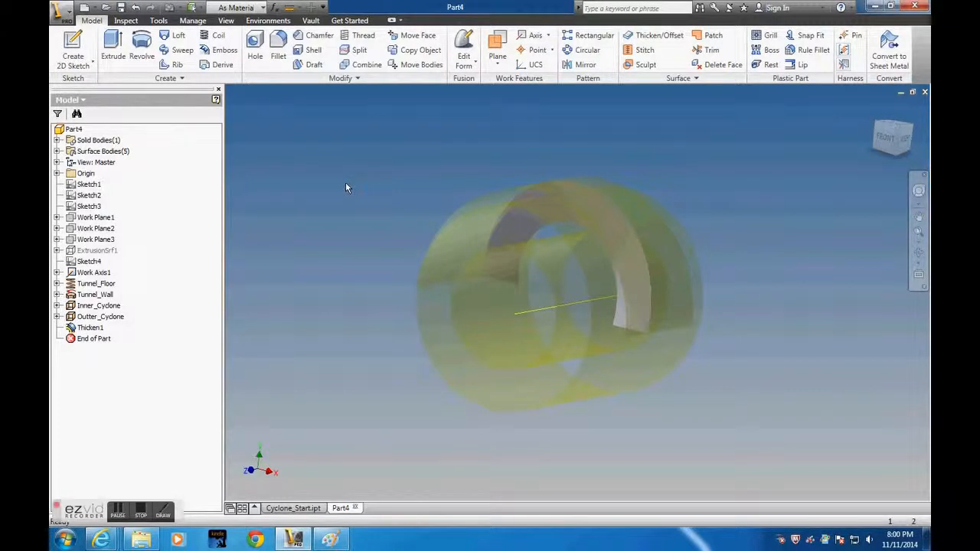
- Save the thickened floor part as Tunnel_Floor in My Documents
key(ctrl+s)
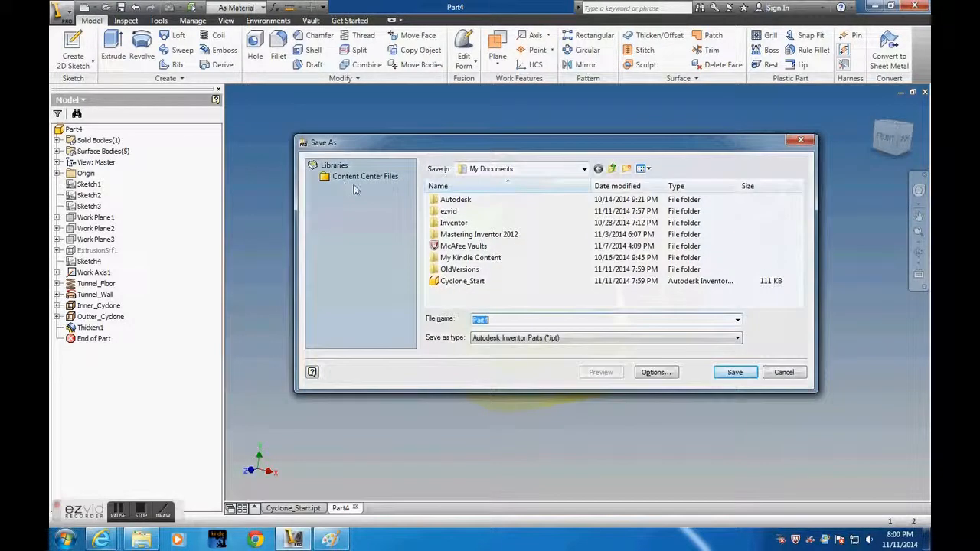
text(Tunnel_Floor)
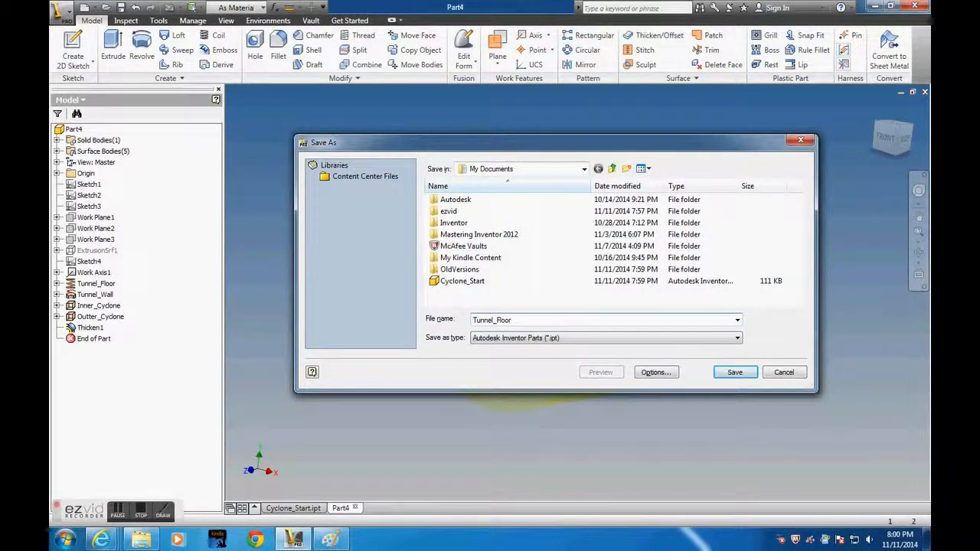
click(747, 378)
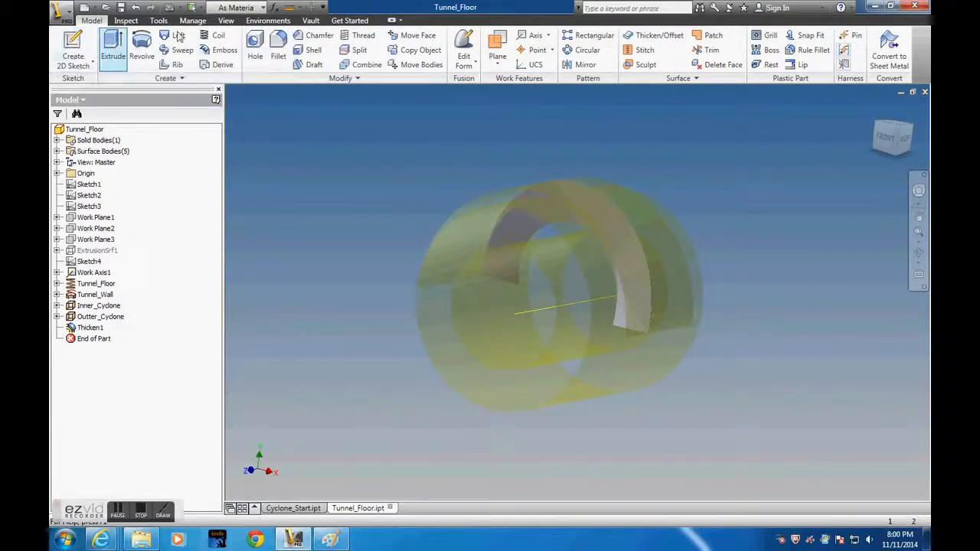
- Create another part from the Cyclone_Start.ipt template and thicken its Tunnel_Wall surface into a solid by 0.1 in
click(84, 8)
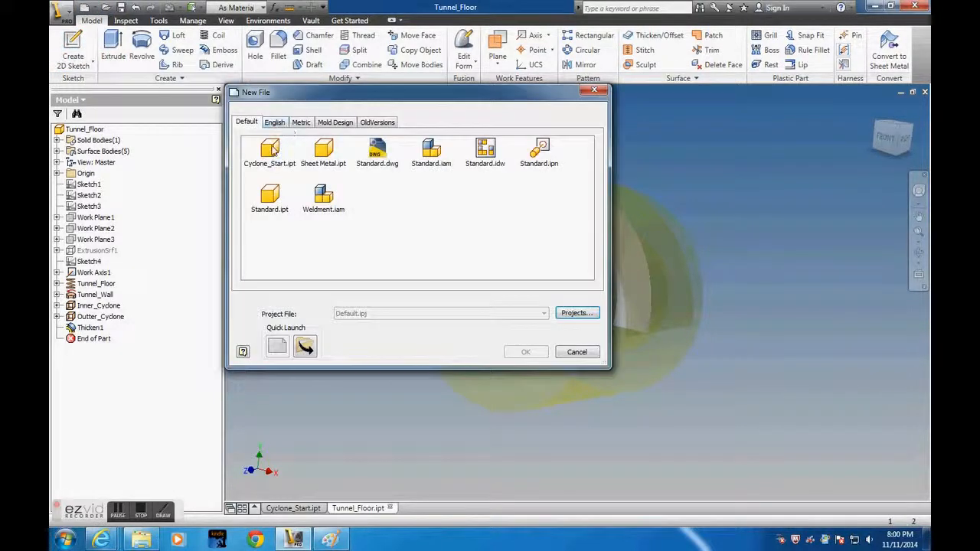
double_click(274, 151)
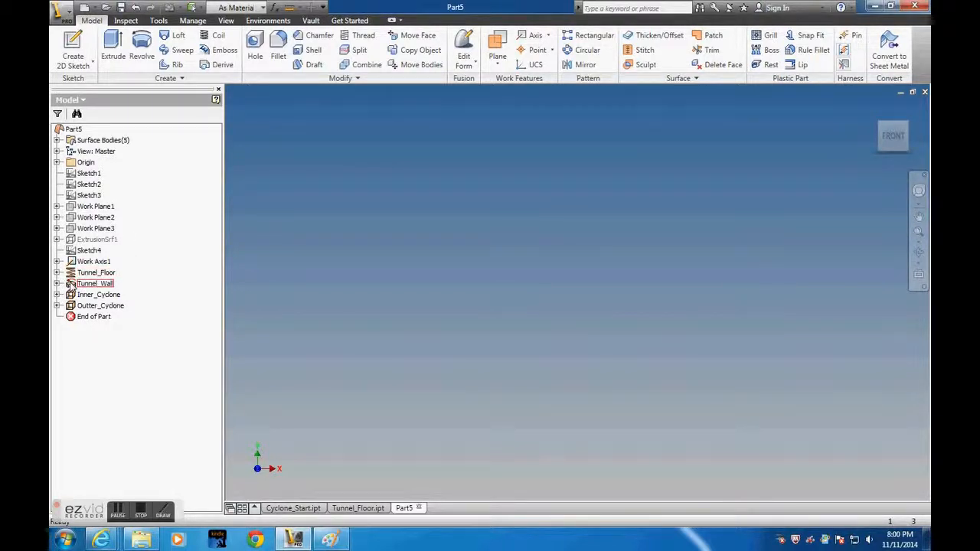
click(878, 112)
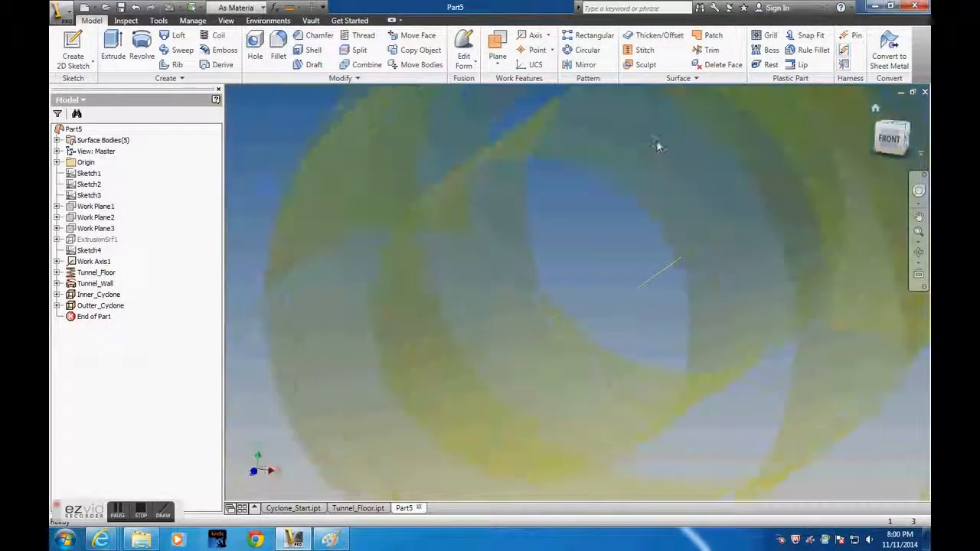
click(90, 284)
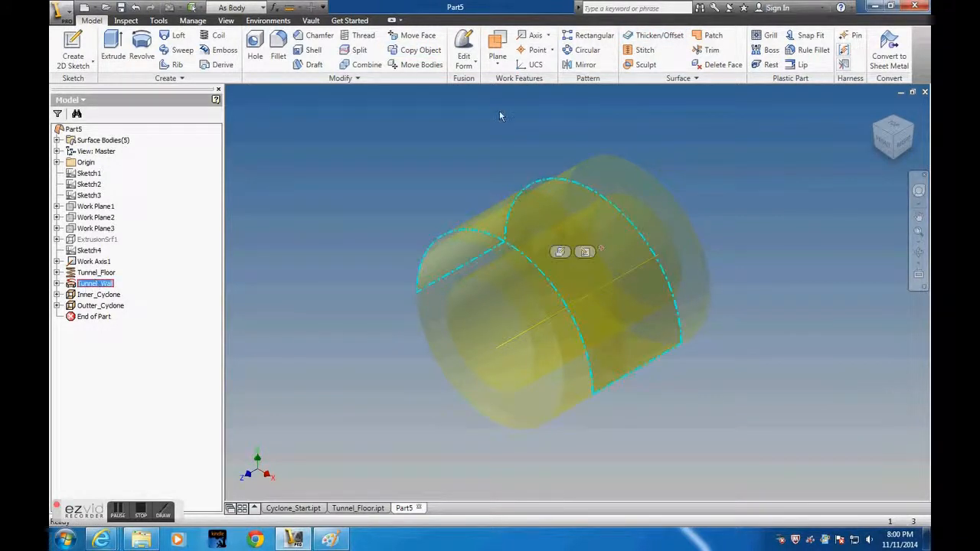
click(626, 37)
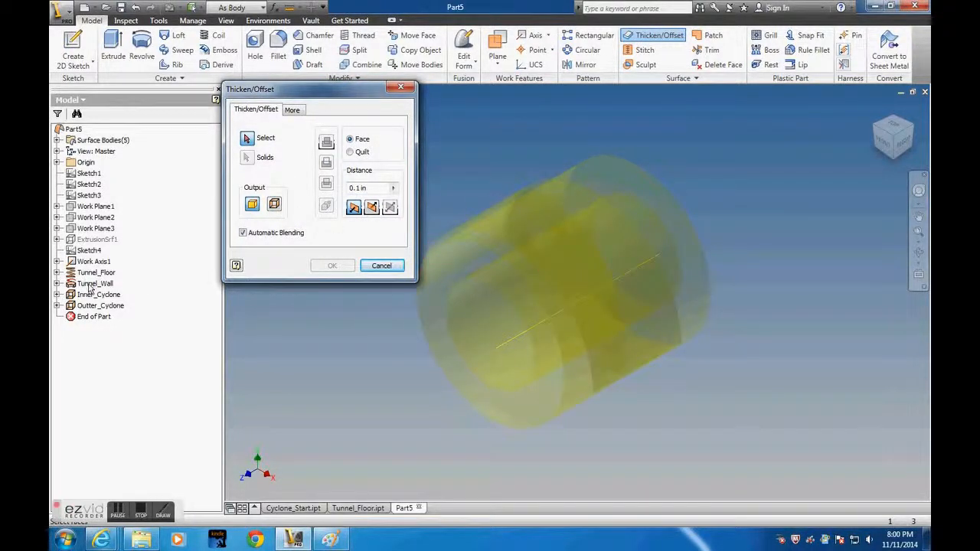
click(536, 243)
click(331, 264)
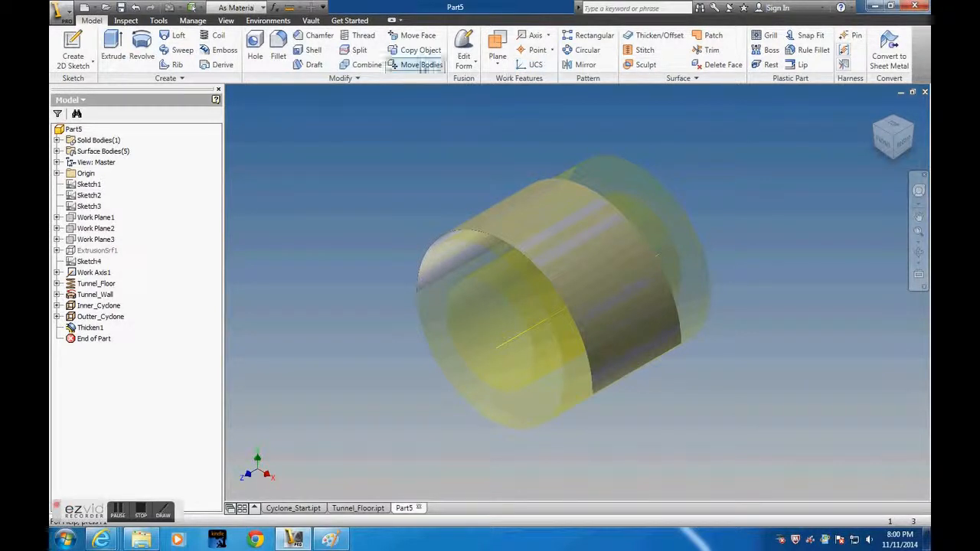
- Save the thickened wall part as Tunnel_Wall in My Documents
click(121, 7)
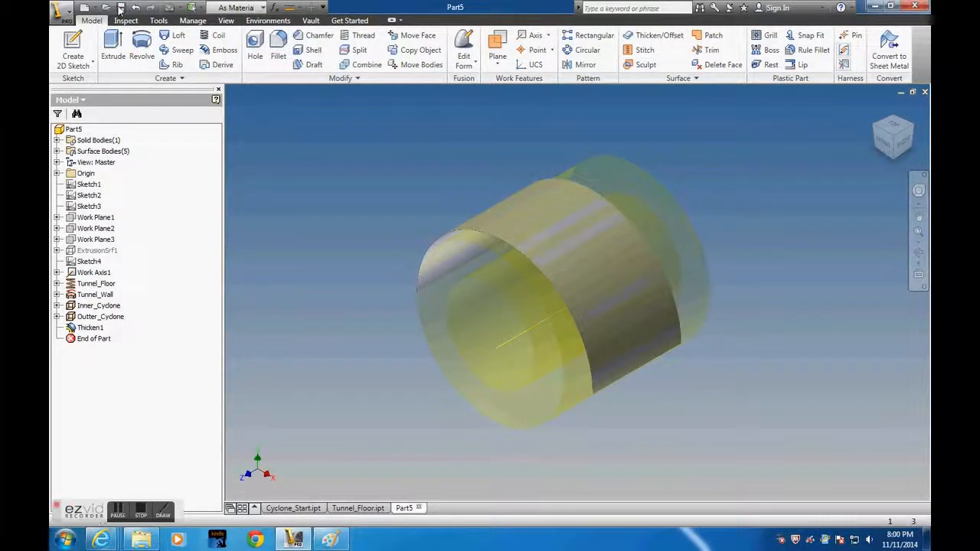
text(Tunne)
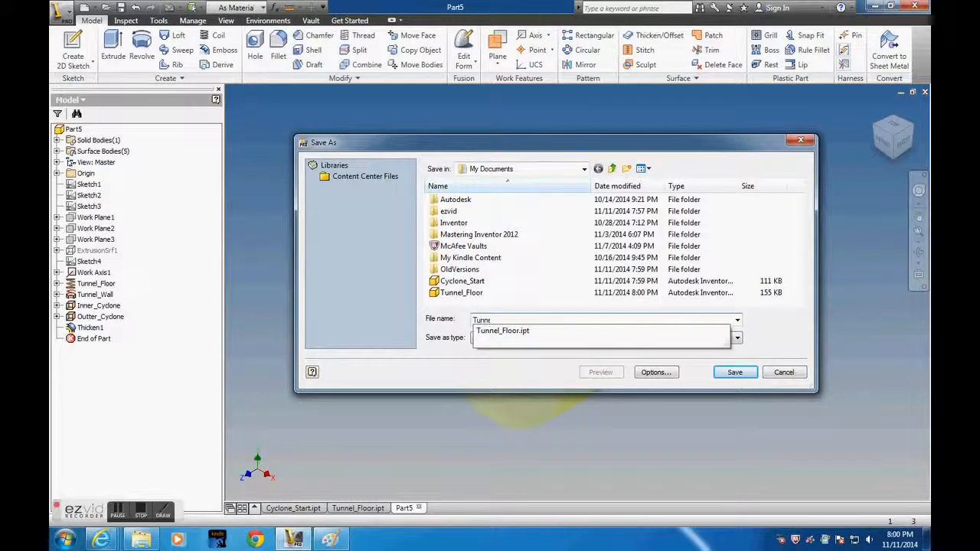
text(l_Wall)
key(Return)
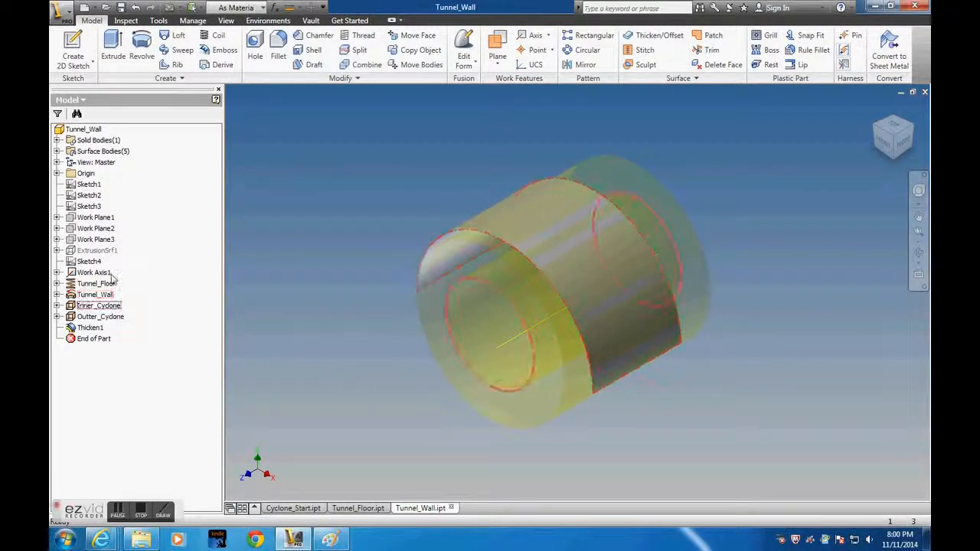
- Create another part from the Cyclone_Start.ipt template and thicken its Inner_Cyclone surface into a solid by 0.1 in
click(84, 8)
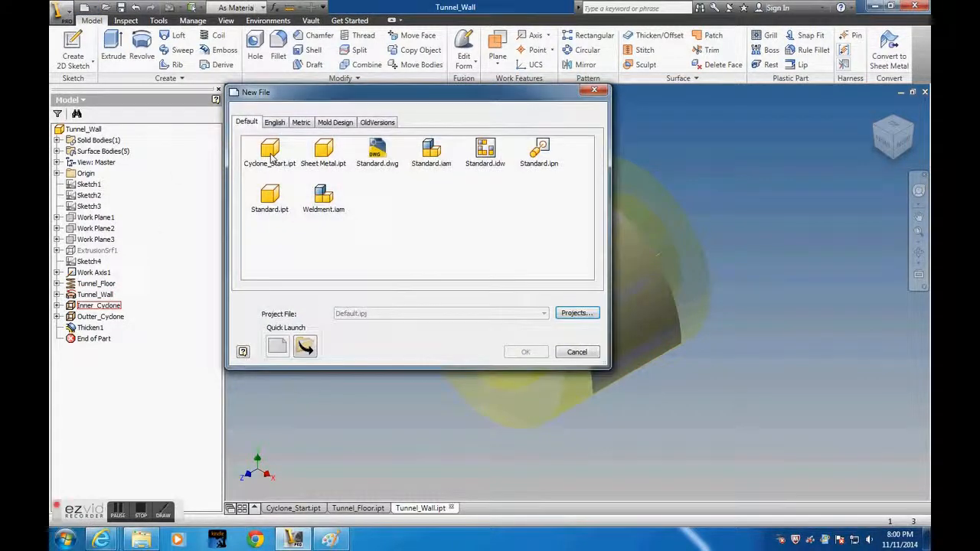
double_click(265, 196)
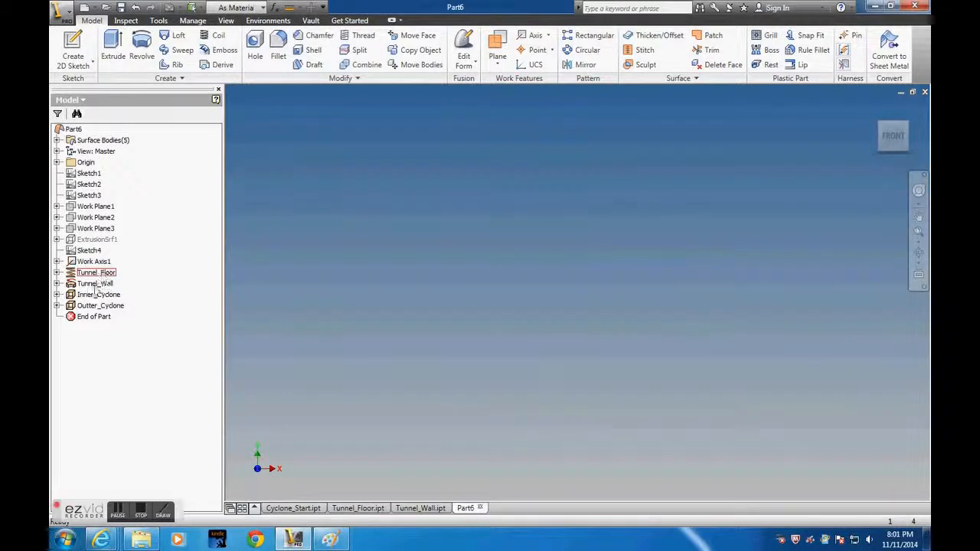
click(94, 297)
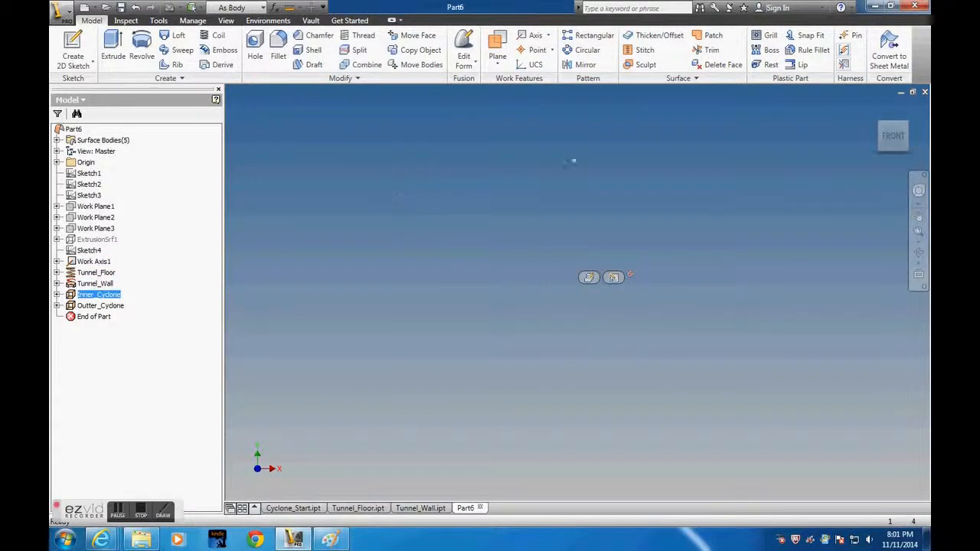
click(652, 36)
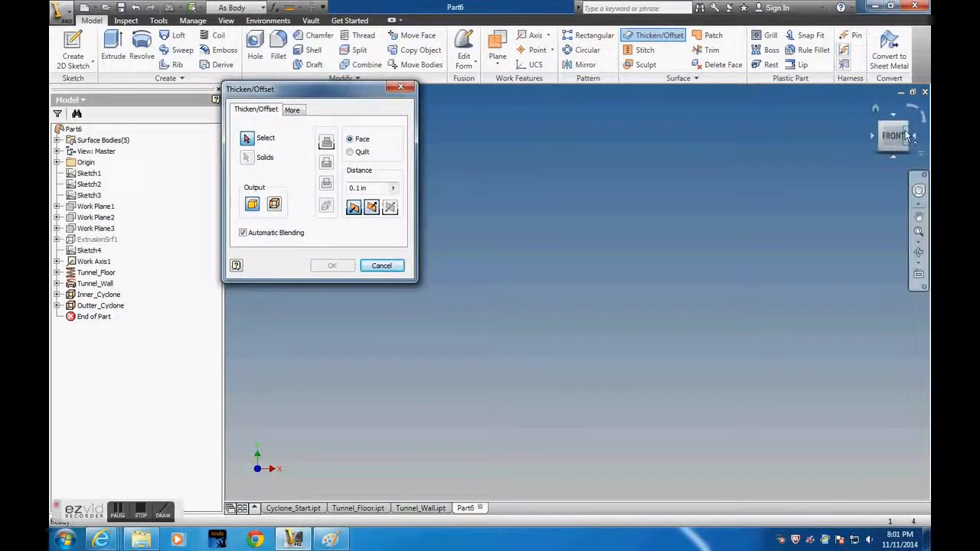
click(875, 107)
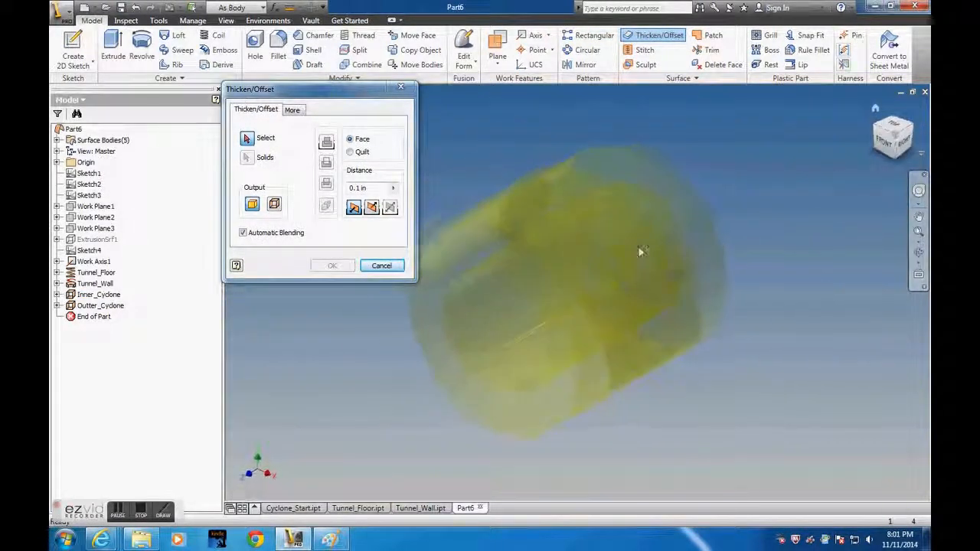
click(504, 291)
click(504, 291)
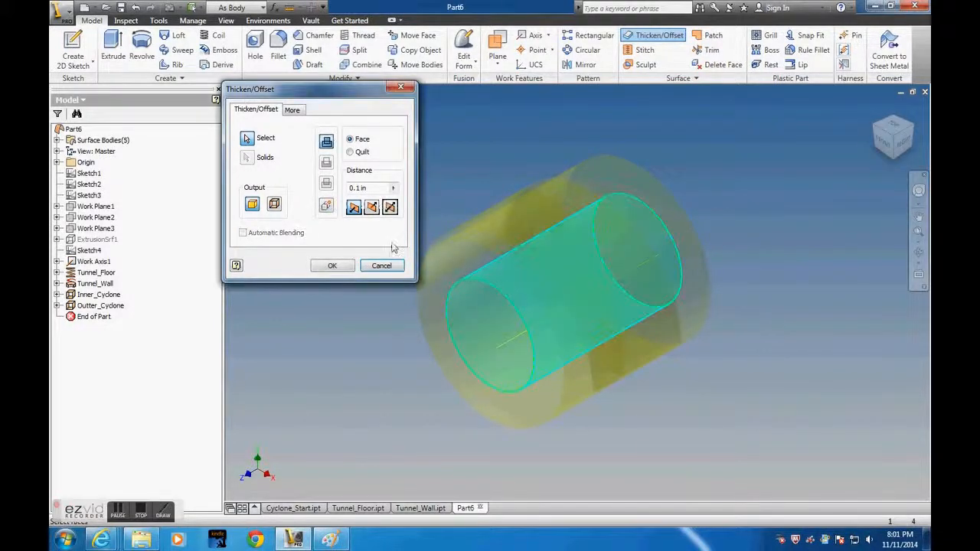
click(336, 268)
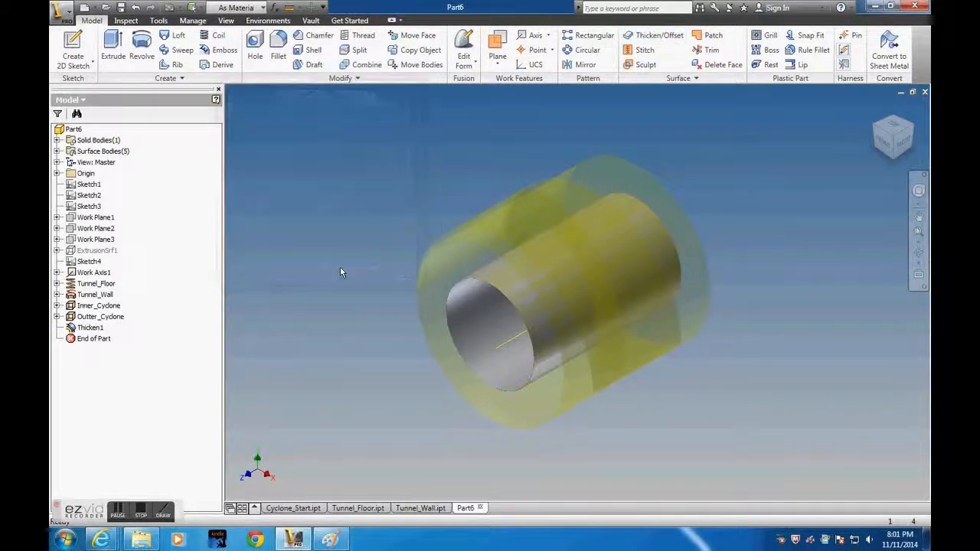
- Save the thickened inner cylinder part as Inner_Cyclone in My Documents
click(120, 7)
text(Inner_)
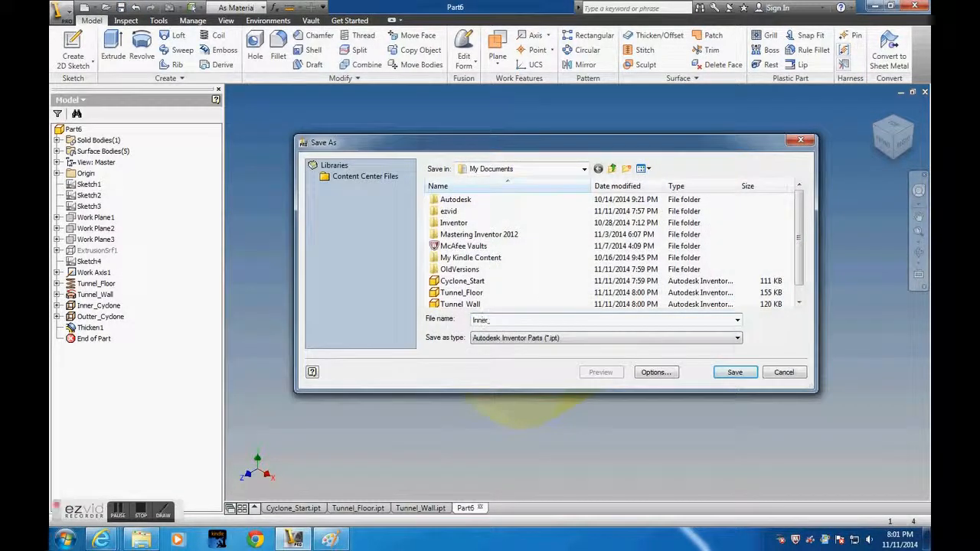
text(Cyclone)
key(Return)
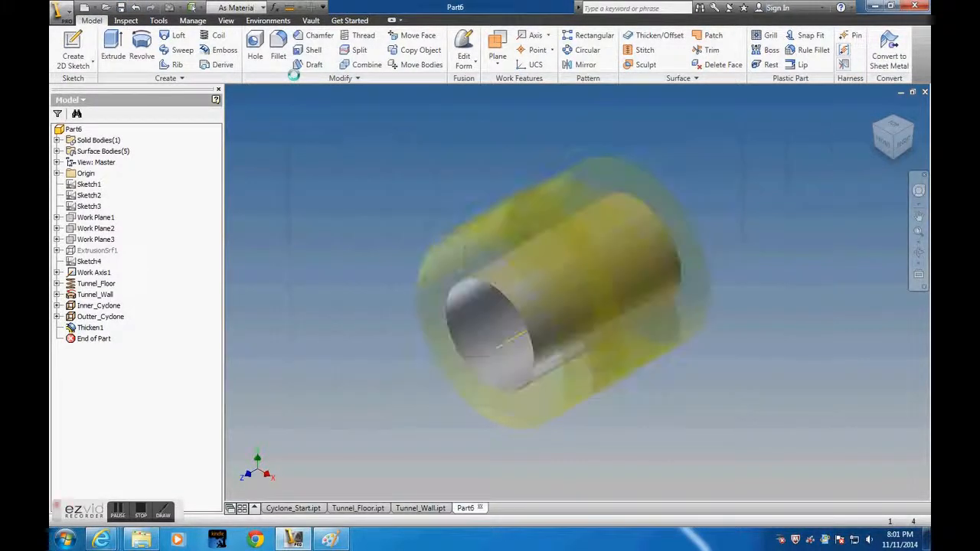
- Create another part from the Cyclone_Start.ipt template and thicken its Outter_Cyclone surface into a solid by 0.1 in
click(86, 8)
double_click(268, 158)
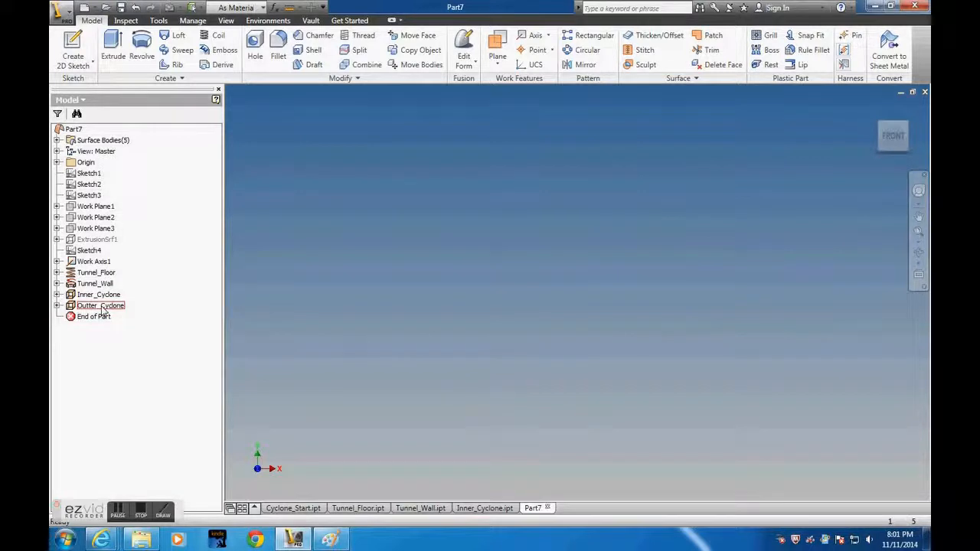
click(880, 114)
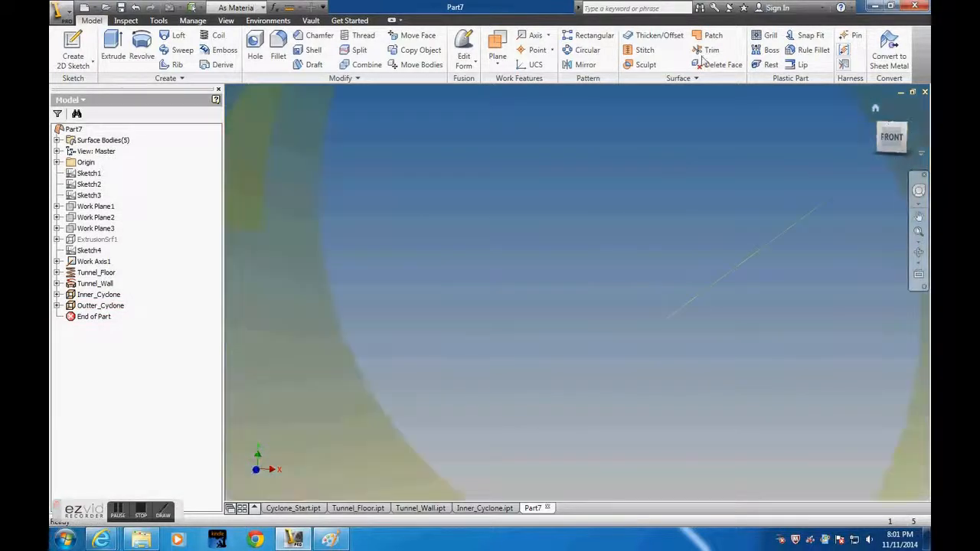
click(652, 35)
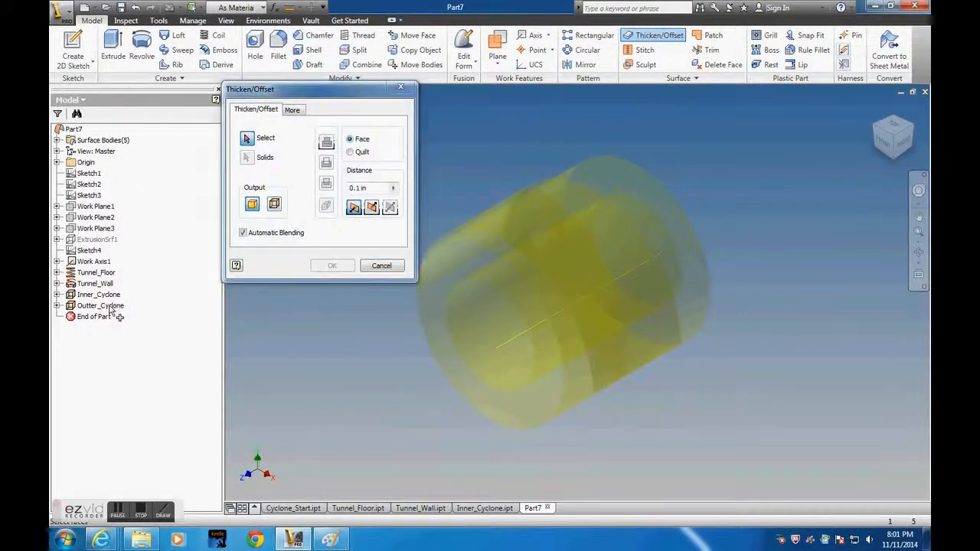
click(460, 265)
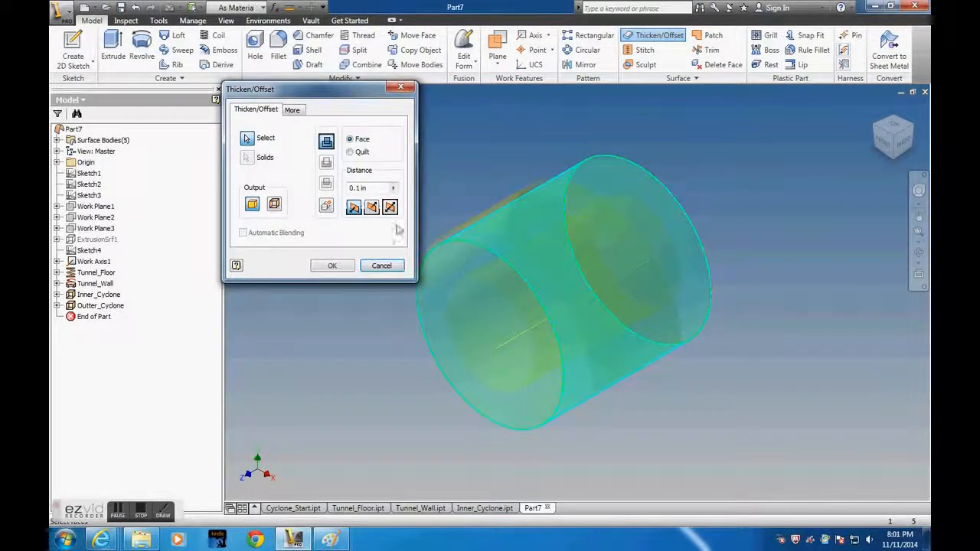
click(341, 266)
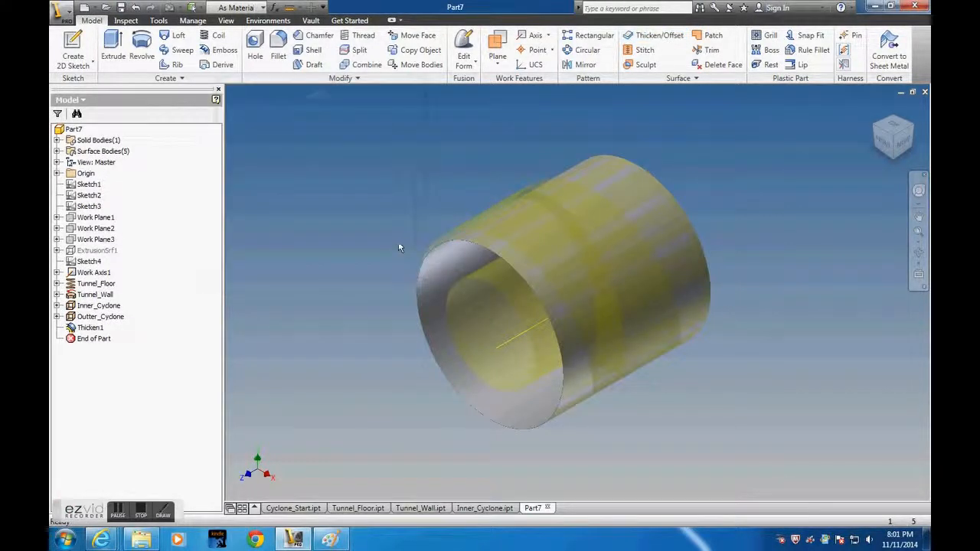
- Save the thickened outer cylinder part as Outter_Cyclone in My Documents
click(93, 272)
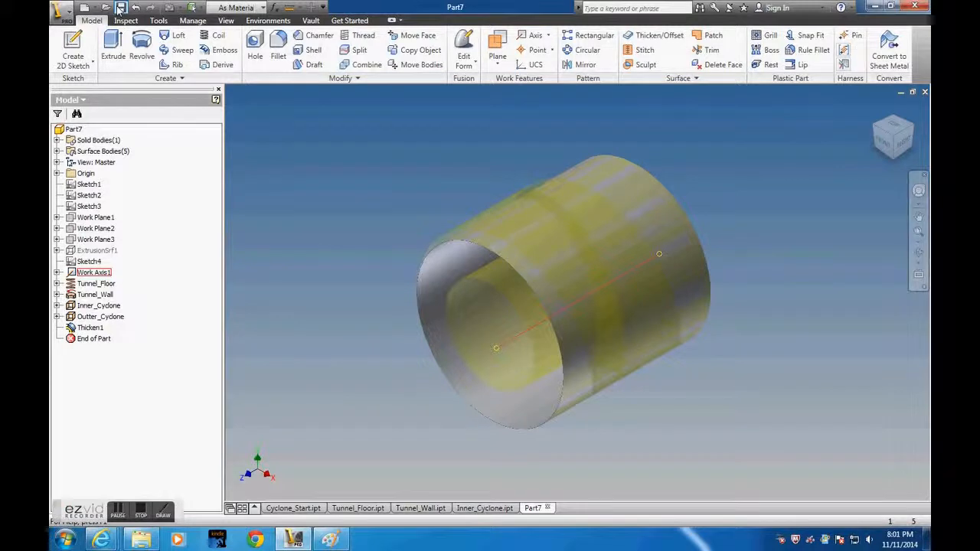
click(119, 9)
text(Ou)
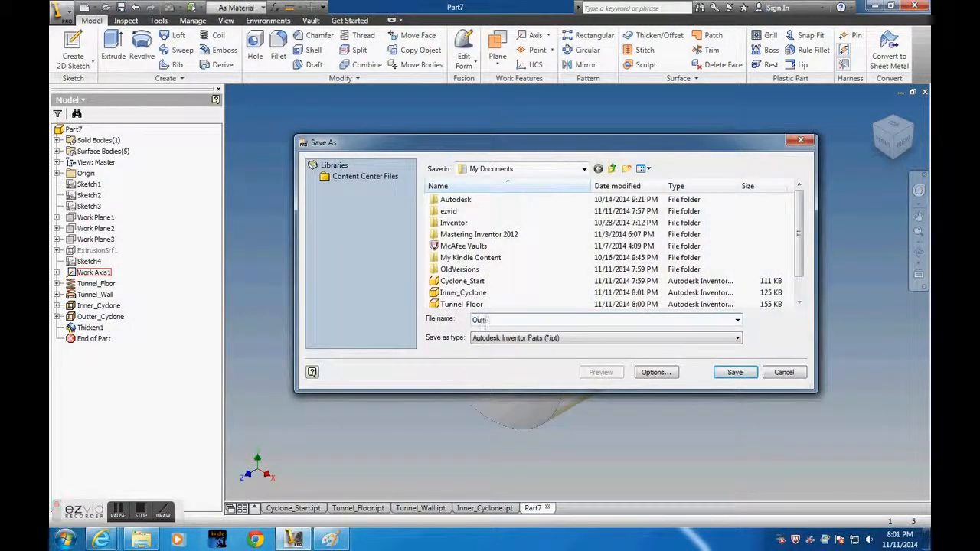
text(tter_Cyclone)
key(Return)
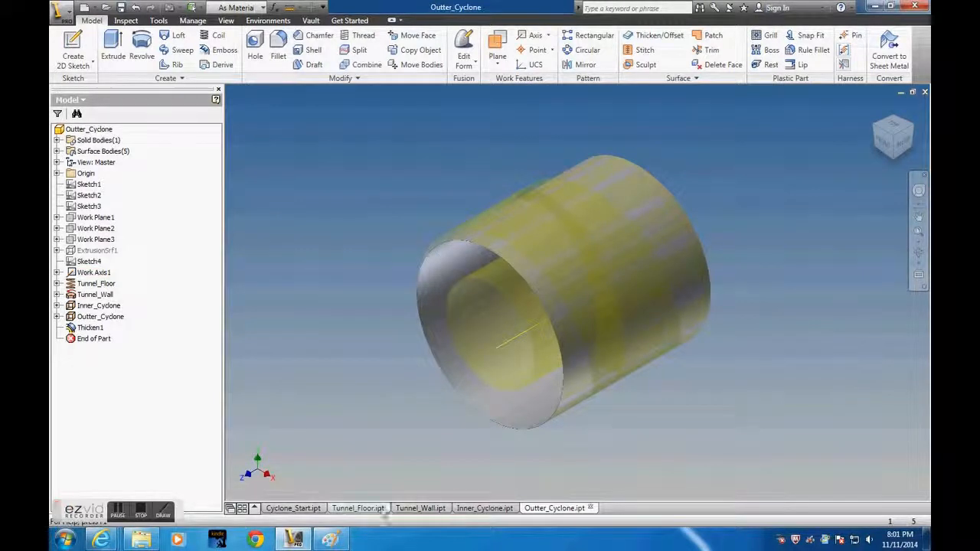
- Switch to the open Tunnel_Floor.ipt part
click(357, 508)
shift+middle_drag(439, 402, 446, 370)
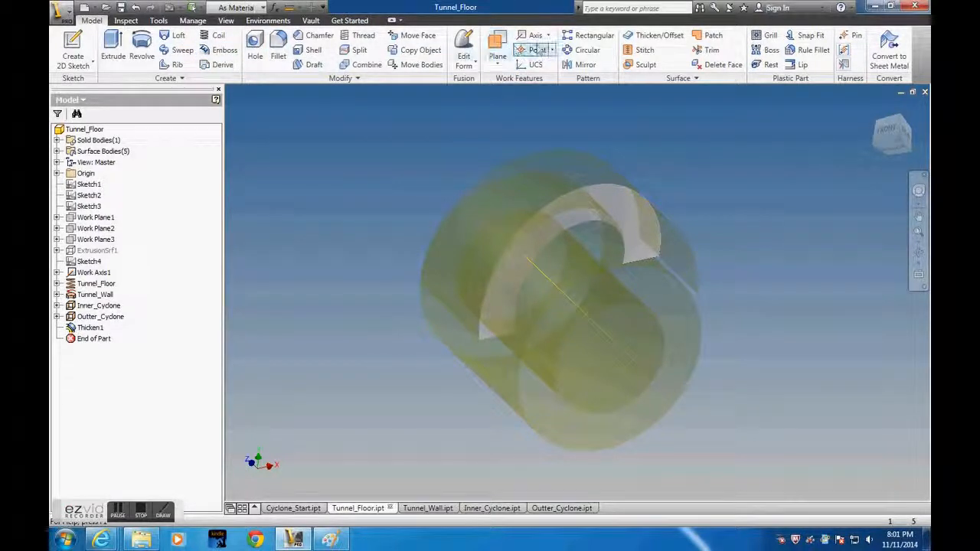
click(641, 65)
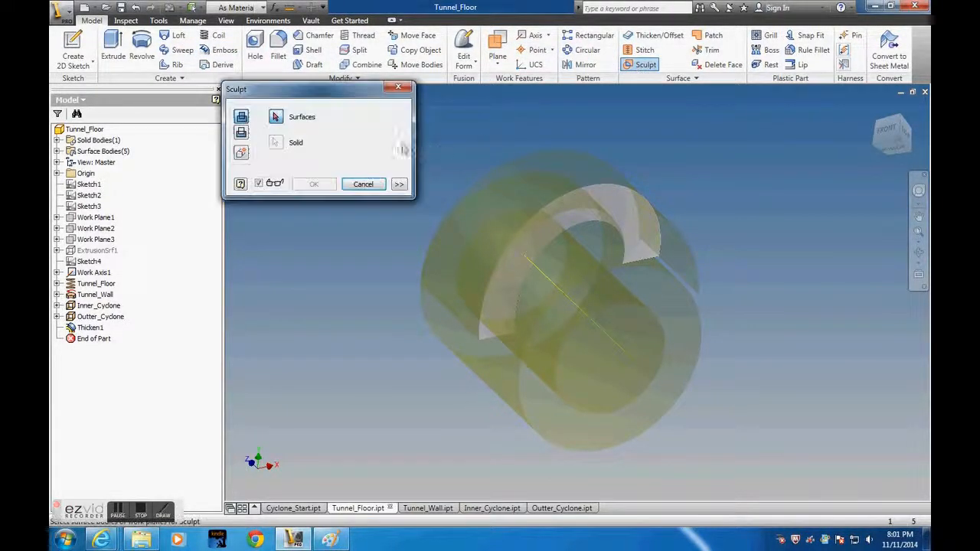
shift+middle_drag(529, 177, 566, 201)
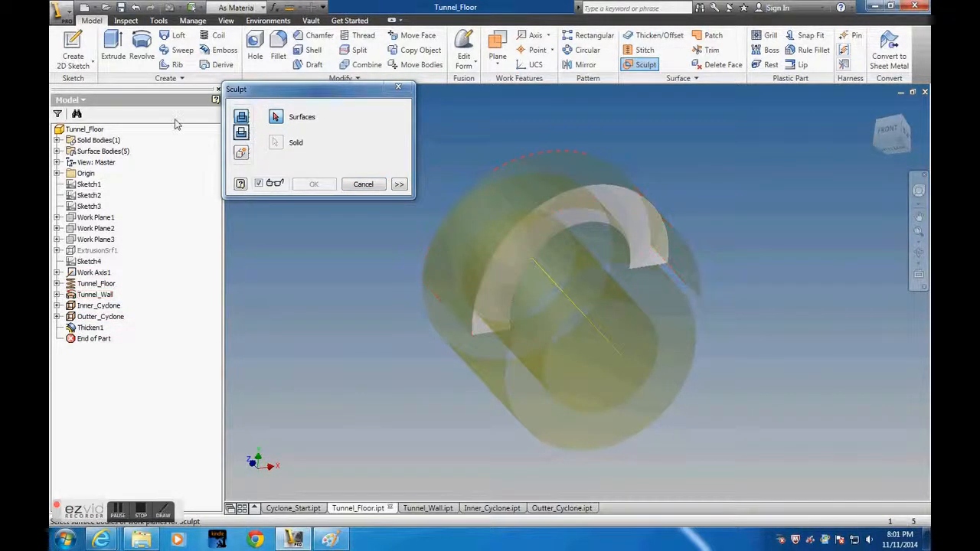
click(590, 174)
mouse_move(586, 185)
shift+middle_down()
mouse_move(589, 202)
mouse_move(476, 176)
shift+middle_up()
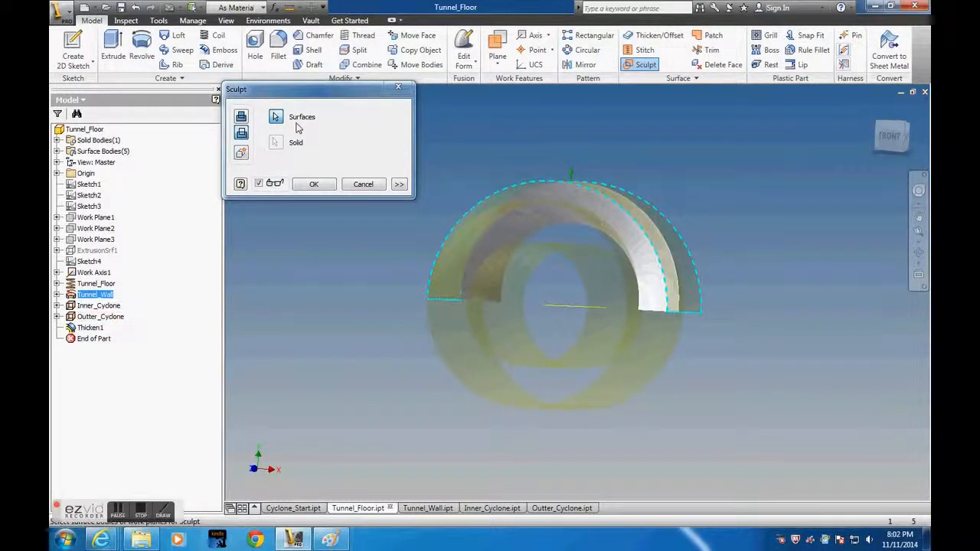
click(363, 184)
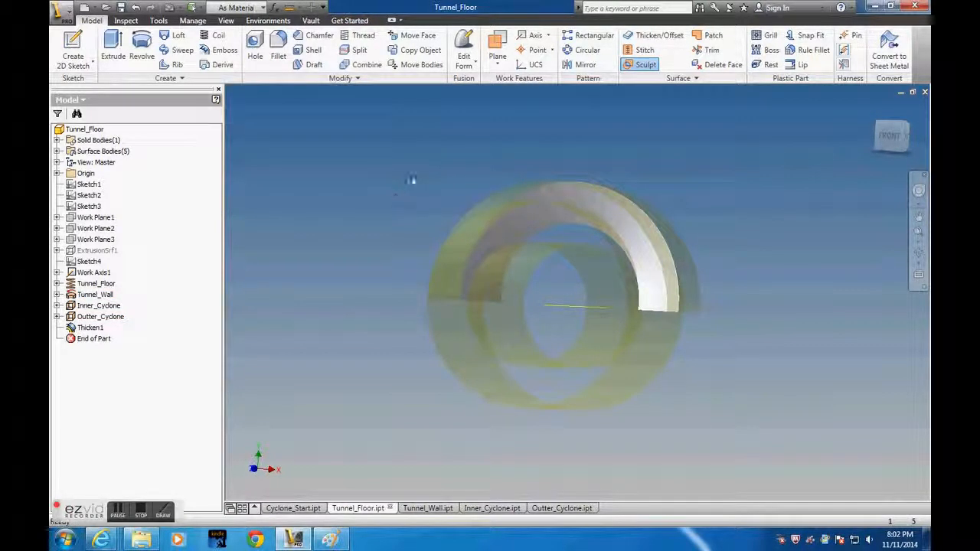
- Sculpt the floor solid with the Outter_Cyclone surface as a cut, flipping the side to remove the material inside that cylinder
click(630, 67)
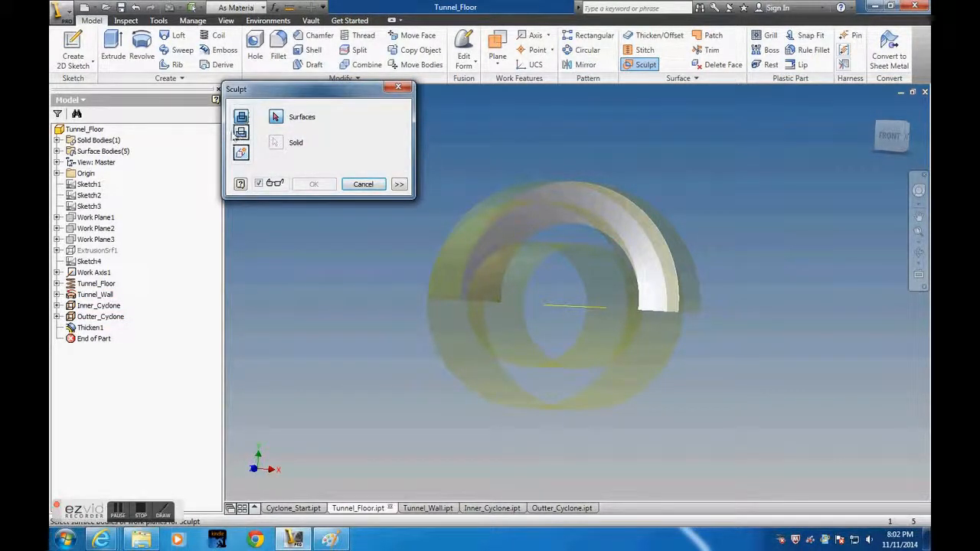
shift+middle_drag(699, 194, 649, 191)
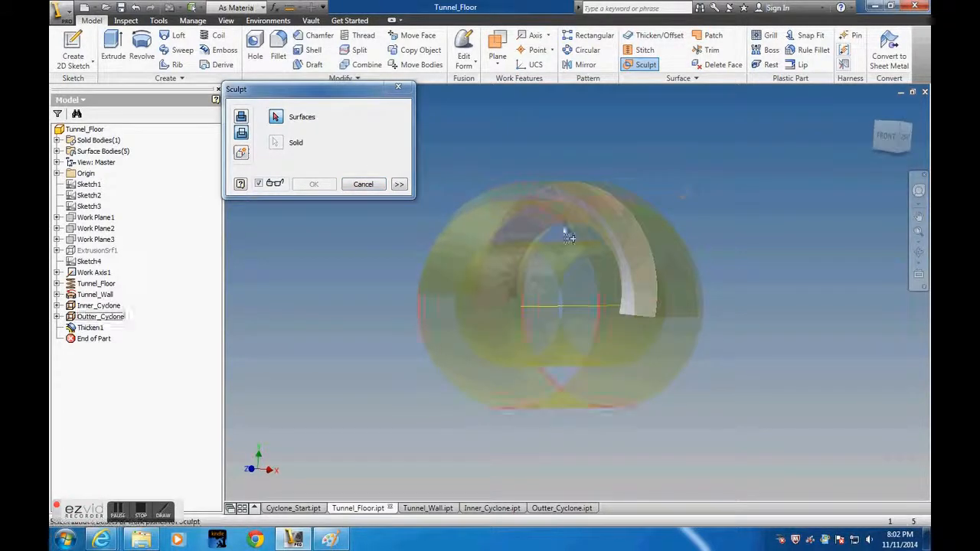
click(579, 232)
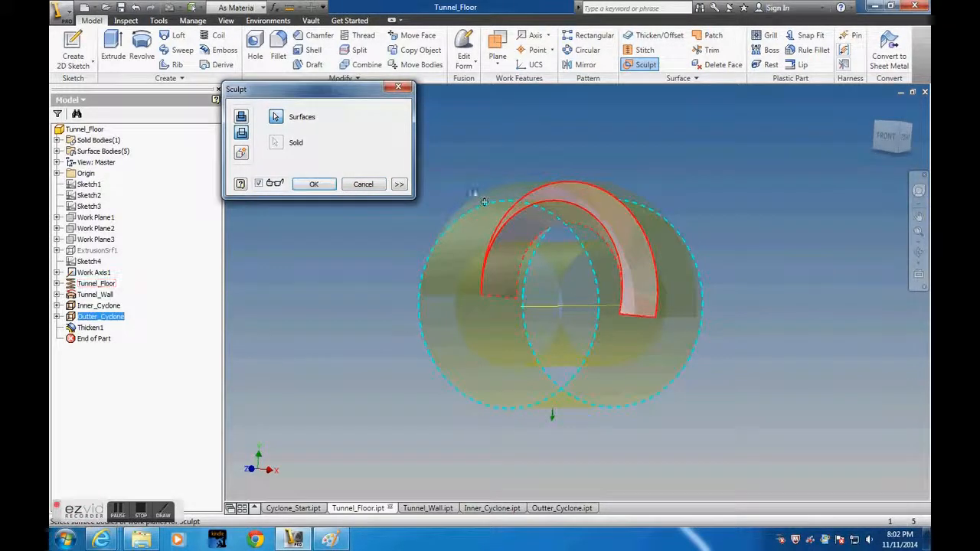
click(399, 184)
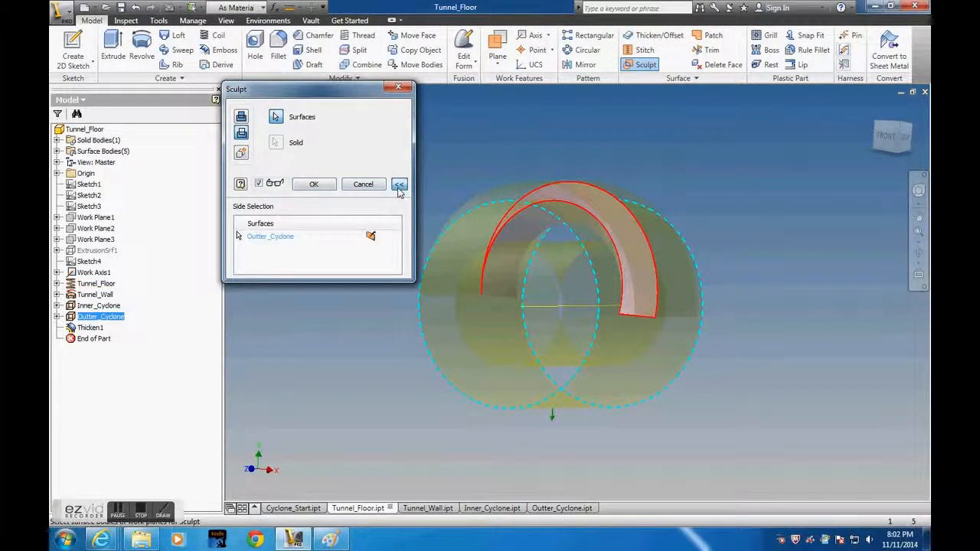
click(381, 240)
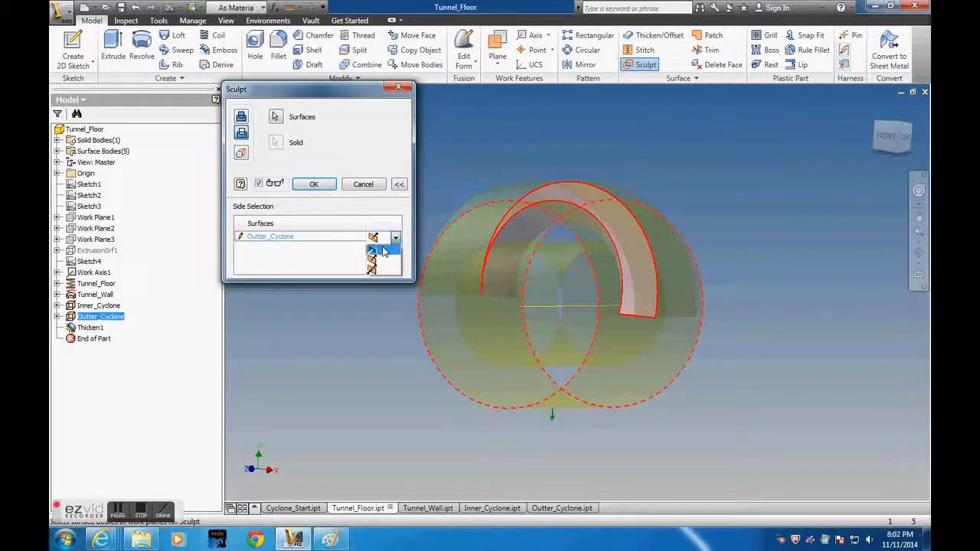
click(384, 252)
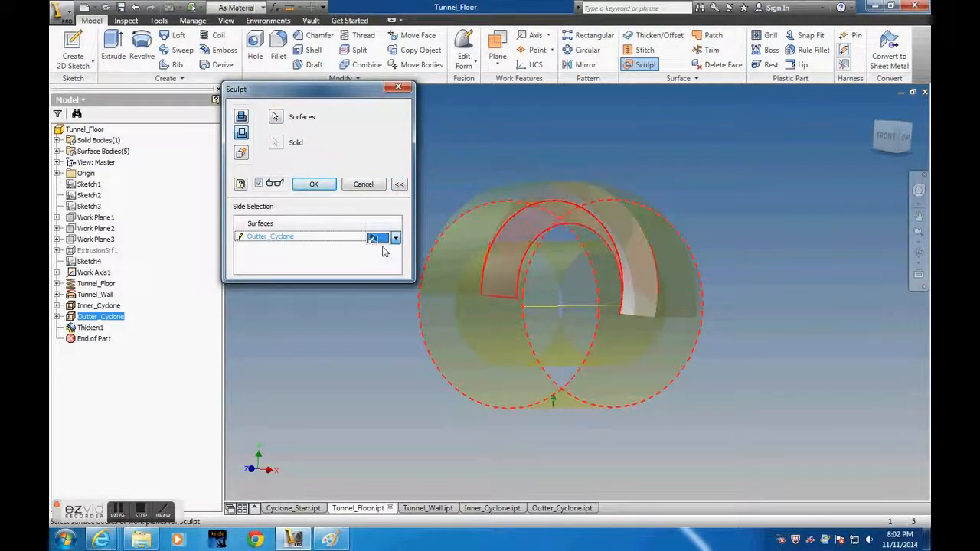
click(318, 186)
- Hide Work Axis1 and the Tunnel_Floor, Tunnel_Wall and Inner_Cyclone surfaces in the floor part
mouse_move(462, 210)
shift+middle_down()
mouse_move(504, 201)
mouse_move(506, 141)
mouse_move(454, 189)
shift+middle_up()
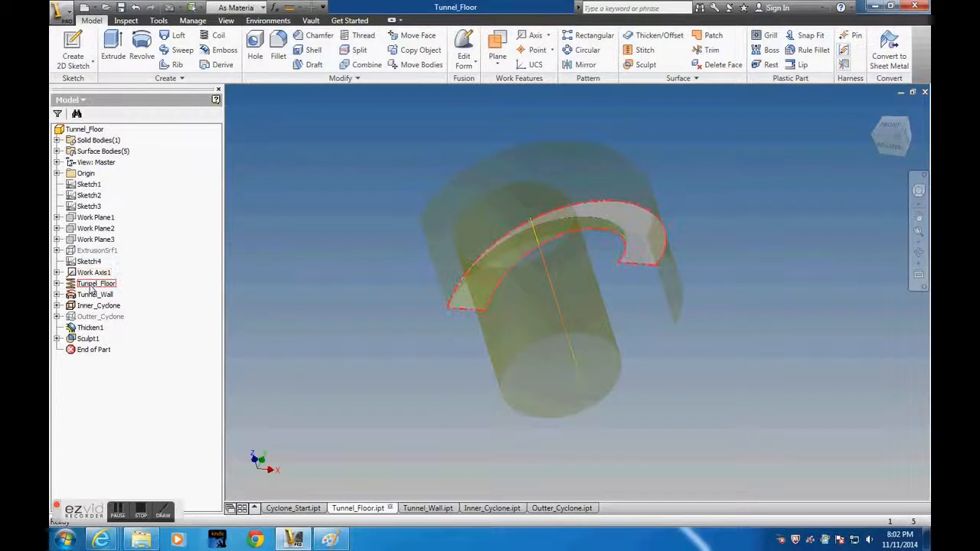
drag(90, 278, 92, 308)
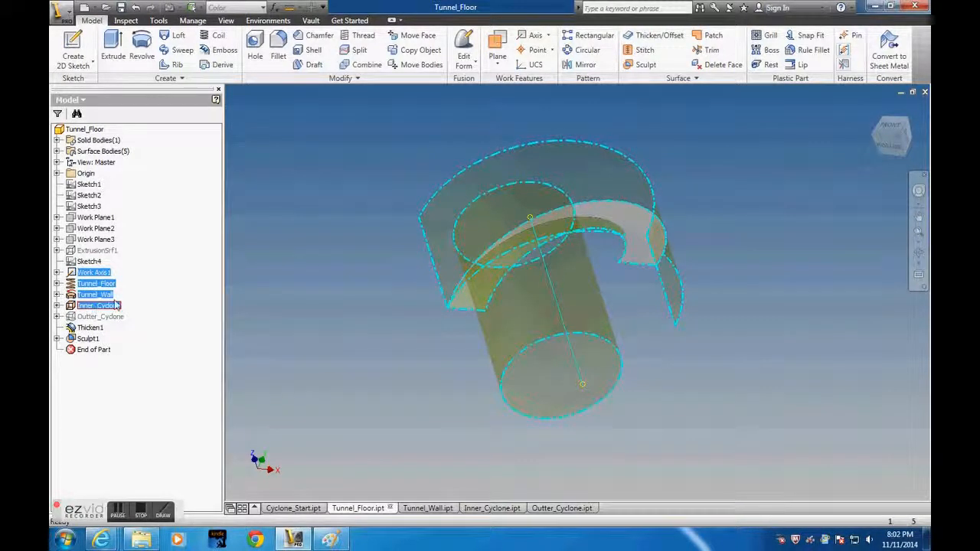
right_click(284, 261)
click(267, 363)
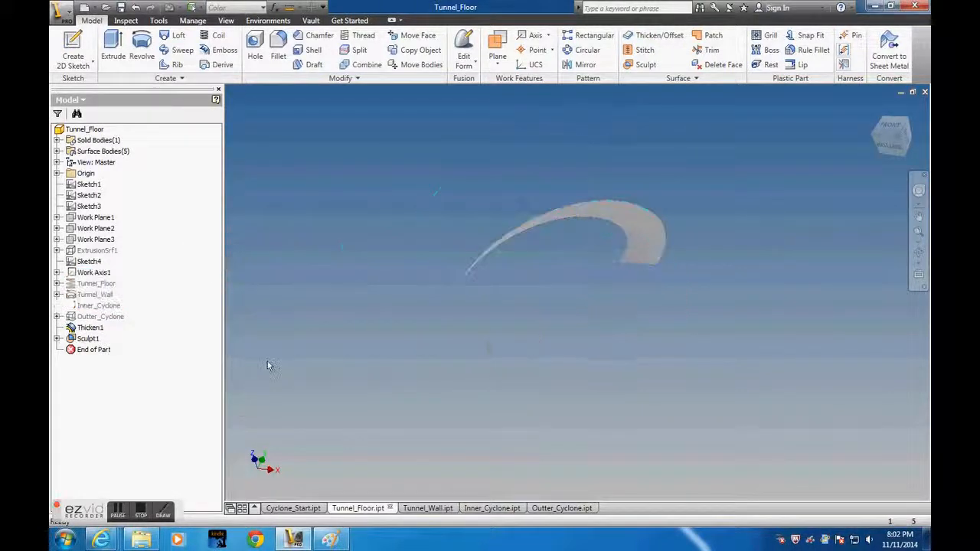
mouse_move(389, 276)
shift+middle_down()
mouse_move(478, 258)
mouse_move(387, 280)
shift+middle_up()
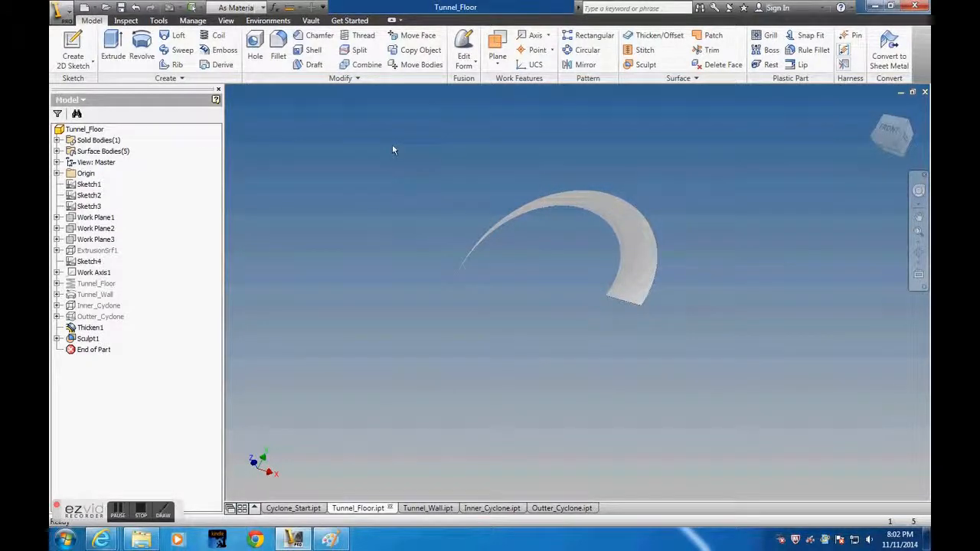
- Switch to the open Tunnel_Wall.ipt part and hide its Tunnel_Wall surface
click(421, 508)
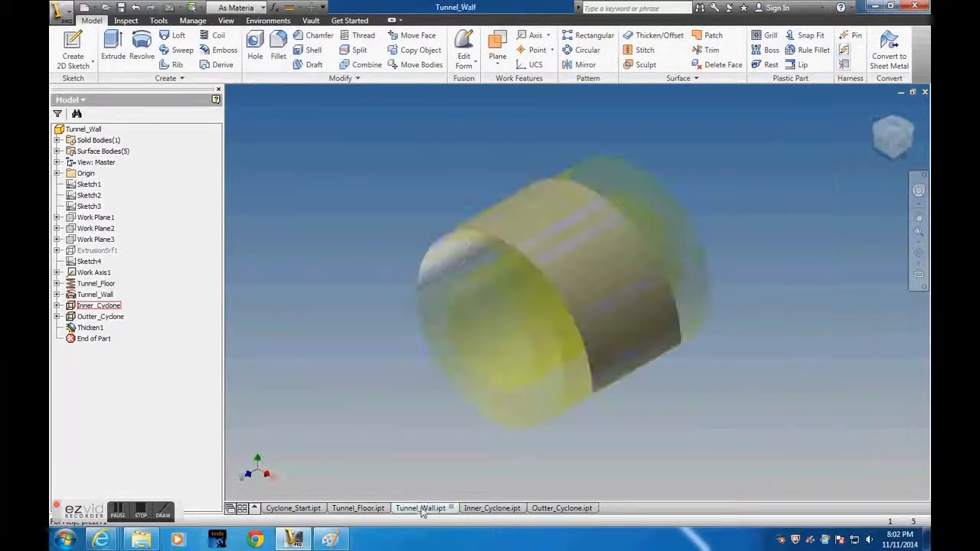
shift+middle_drag(349, 301, 336, 243)
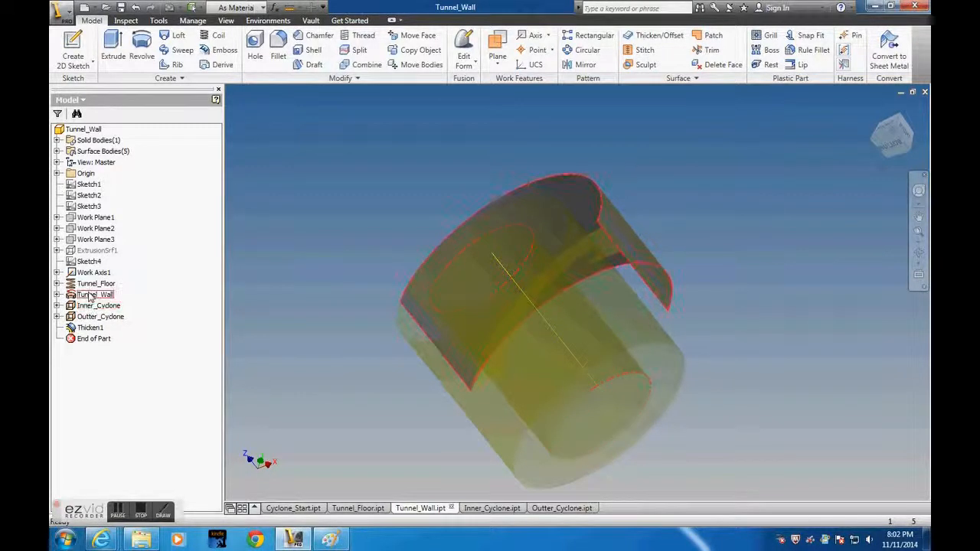
right_click(90, 296)
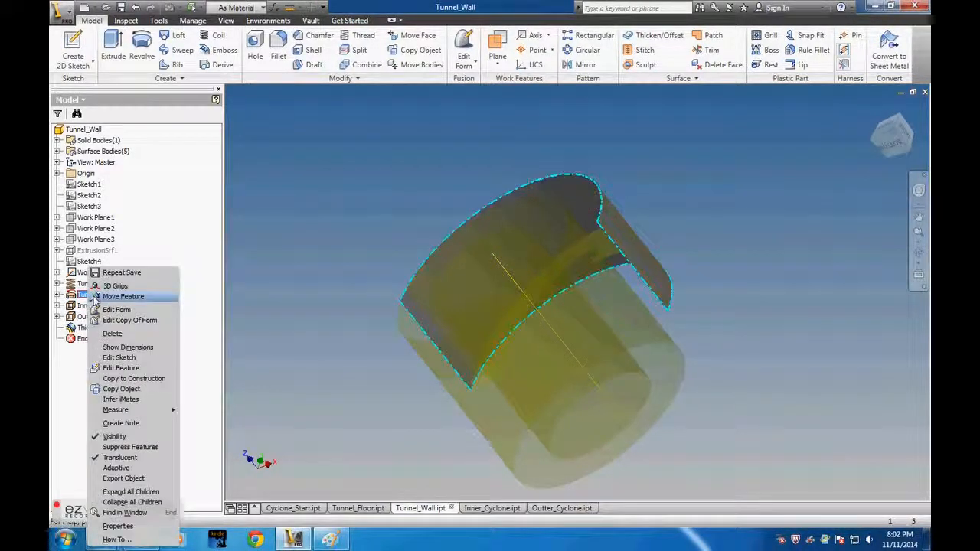
click(138, 439)
shift+middle_drag(389, 321, 408, 346)
shift+drag(407, 346, 396, 341)
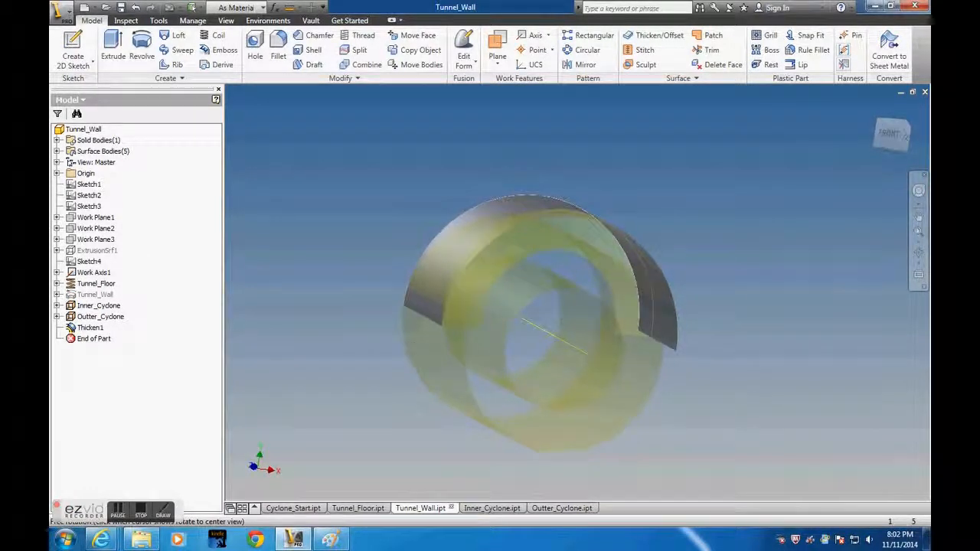
- Sculpt the wall solid with the Tunnel_Floor surface as a cut, removing the wall material below the floor
click(643, 64)
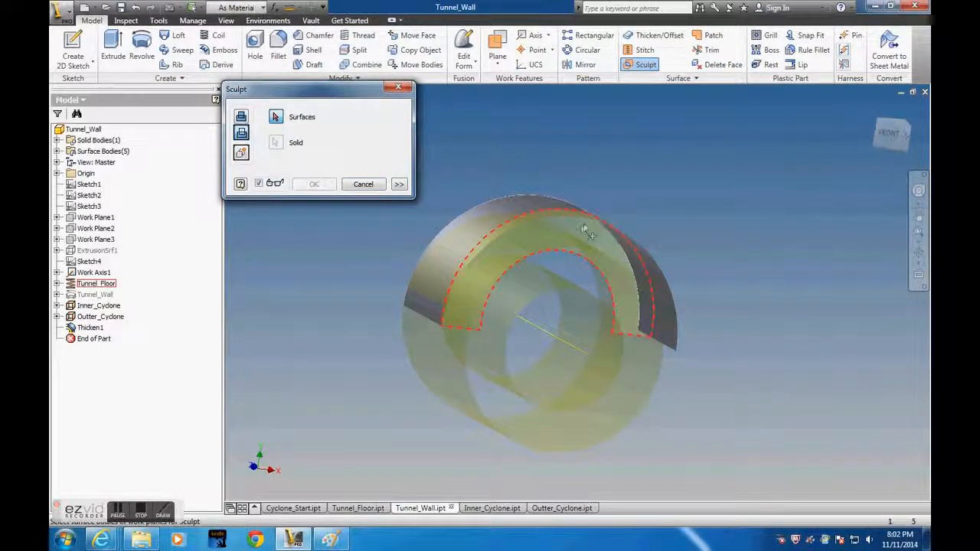
mouse_move(591, 235)
shift+middle_down()
mouse_move(608, 238)
mouse_move(592, 210)
mouse_move(619, 258)
shift+middle_up()
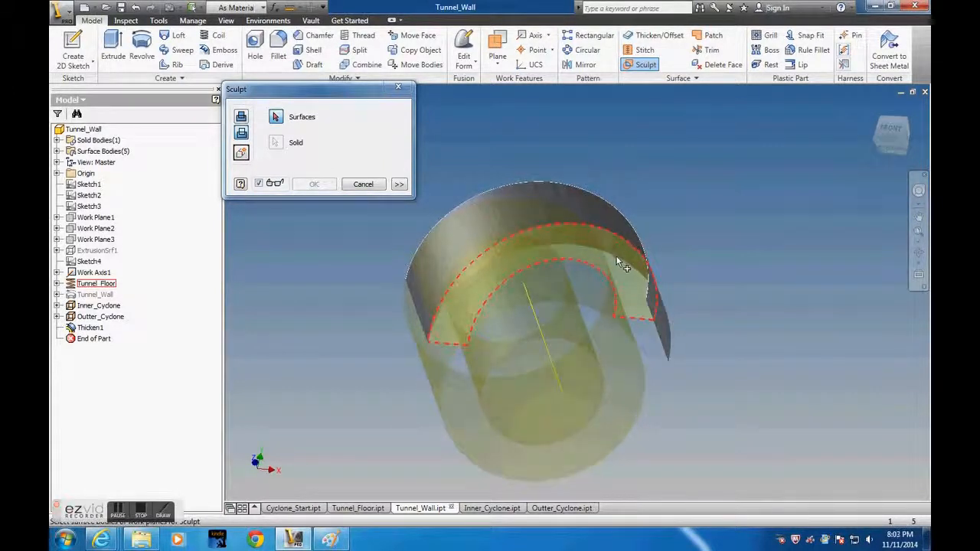
click(616, 262)
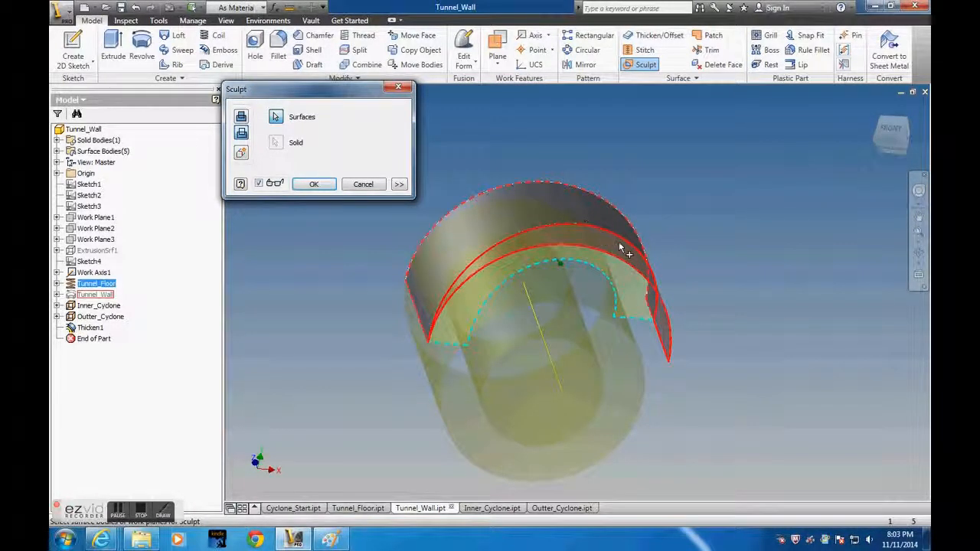
shift+middle_drag(635, 245, 608, 221)
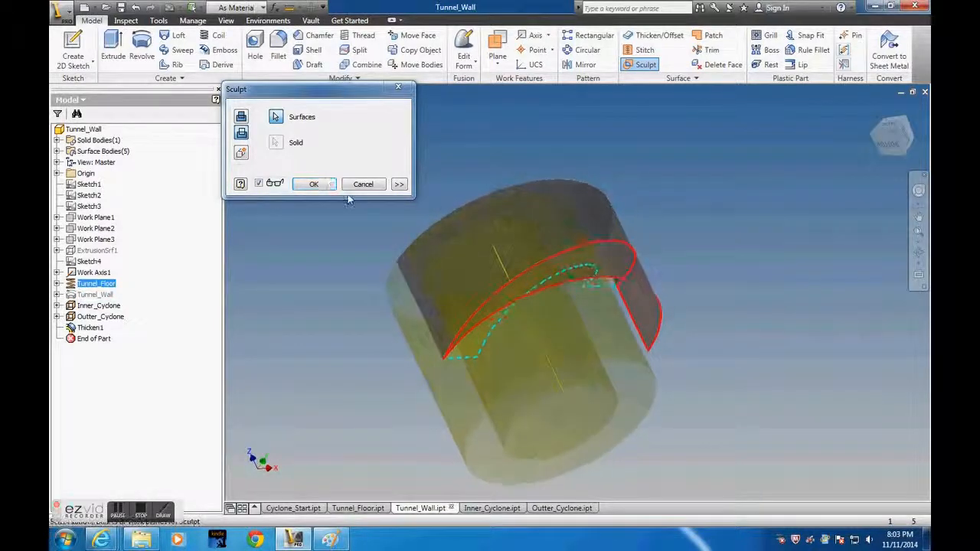
click(314, 184)
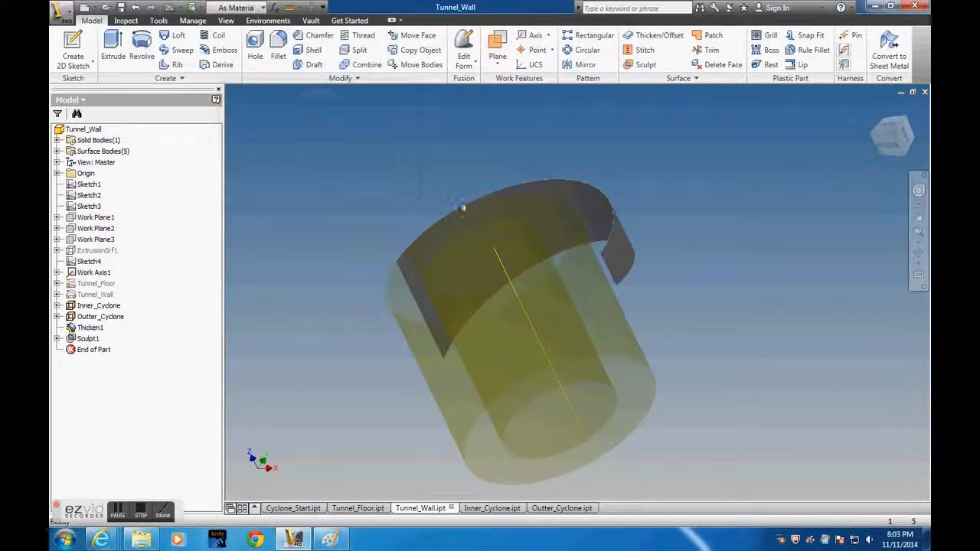
mouse_move(599, 200)
shift+middle_down()
mouse_move(549, 204)
mouse_move(586, 206)
shift+middle_up()
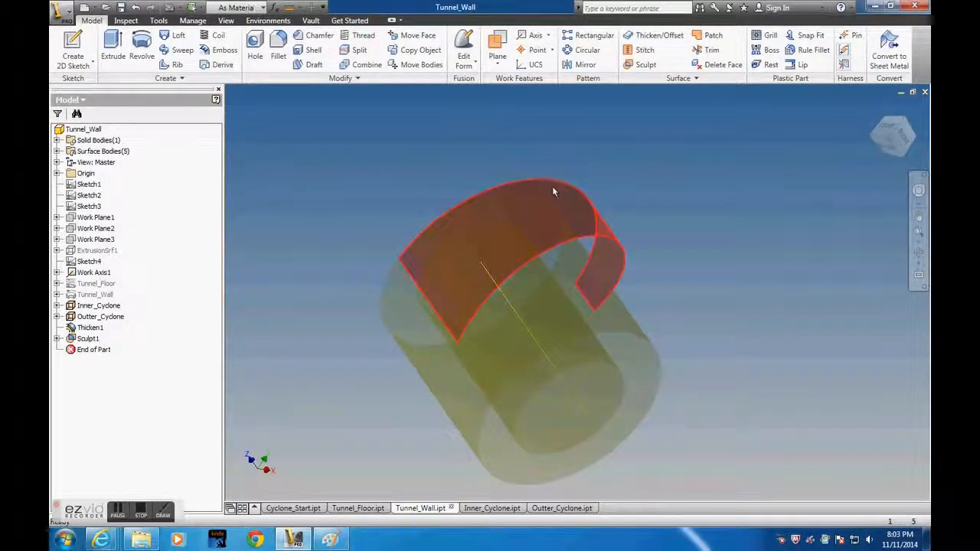
- Hide the Inner_Cyclone and Outter_Cyclone surfaces and Work Axis1 in the wall part, and return to the home view
click(86, 306)
ctrl+click(88, 316)
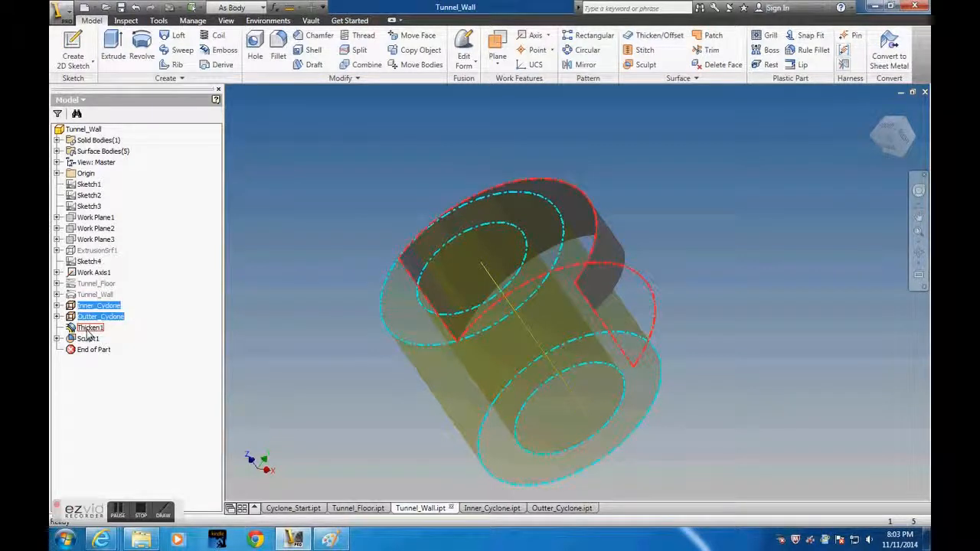
right_click(313, 245)
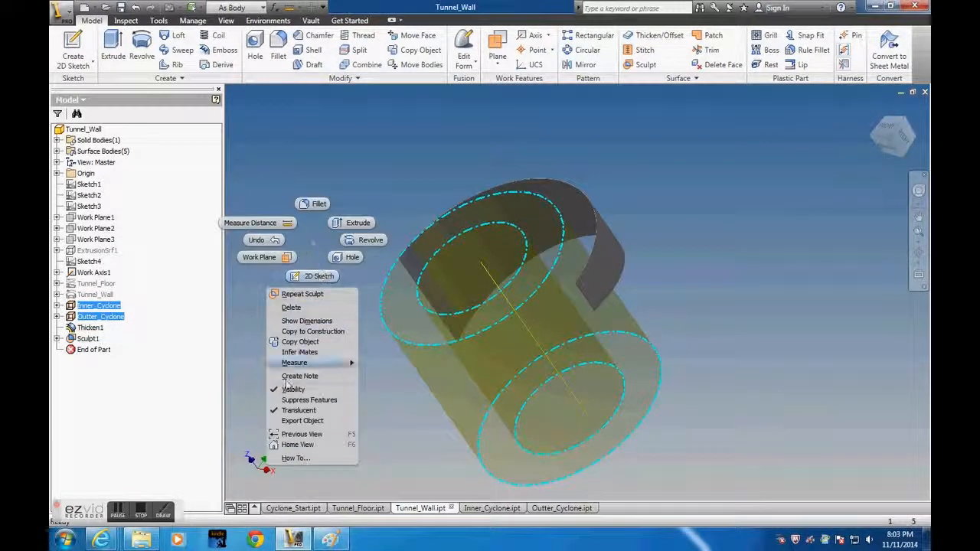
click(297, 388)
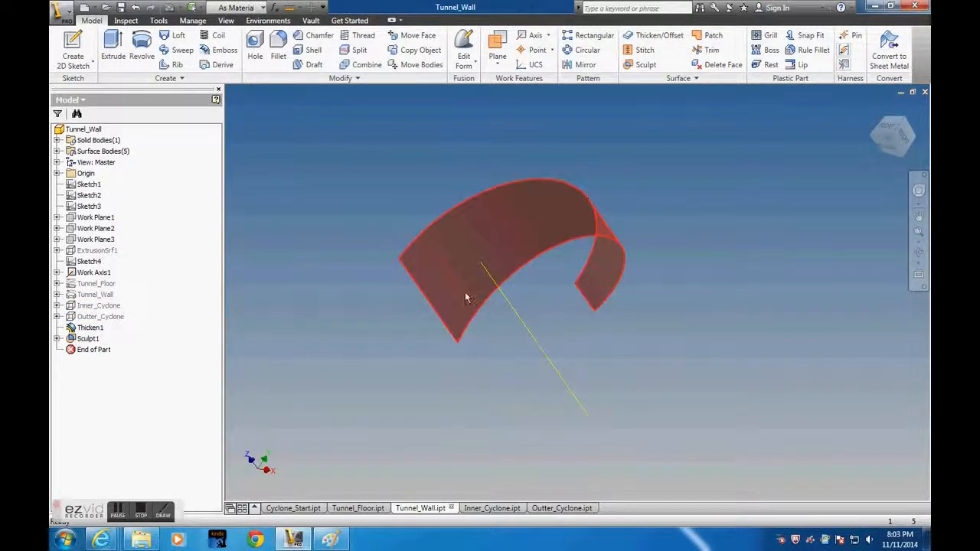
right_click(506, 300)
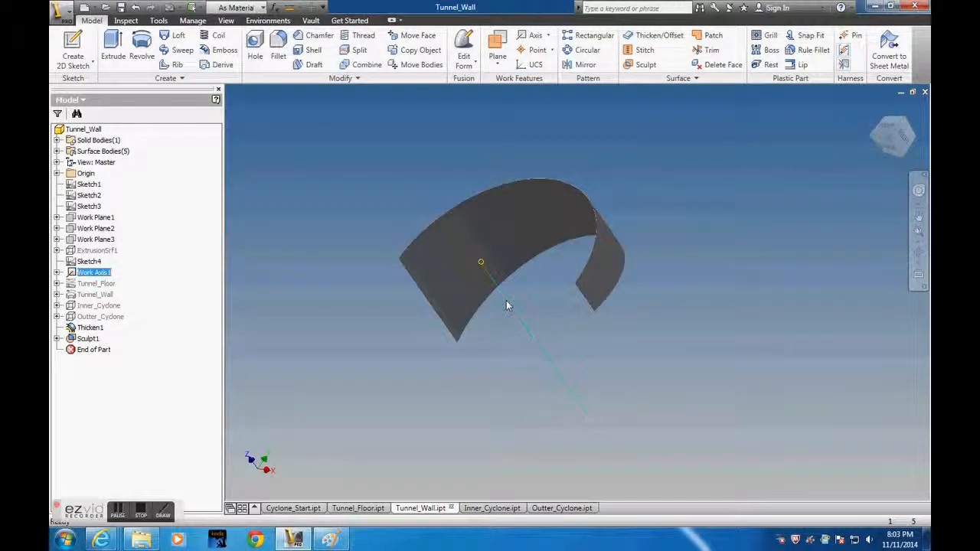
click(535, 316)
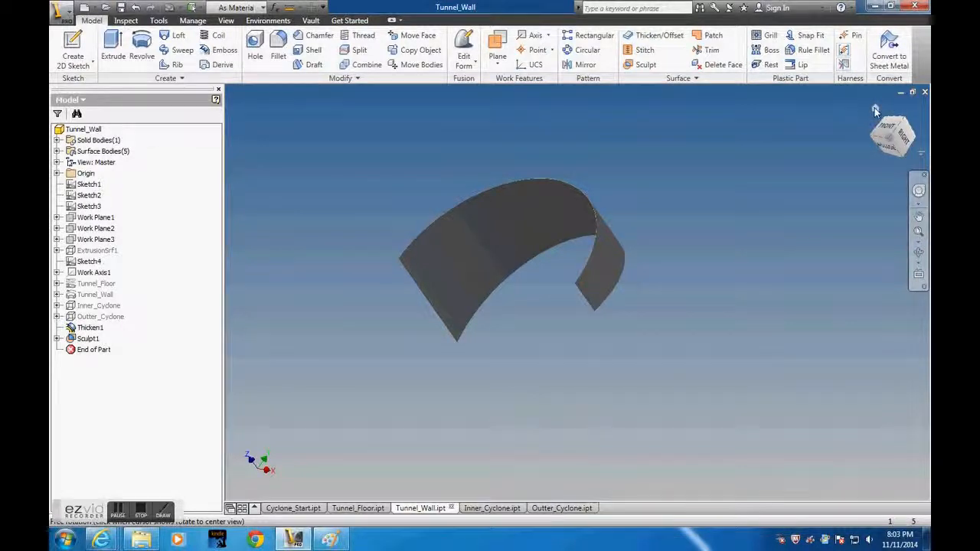
click(875, 108)
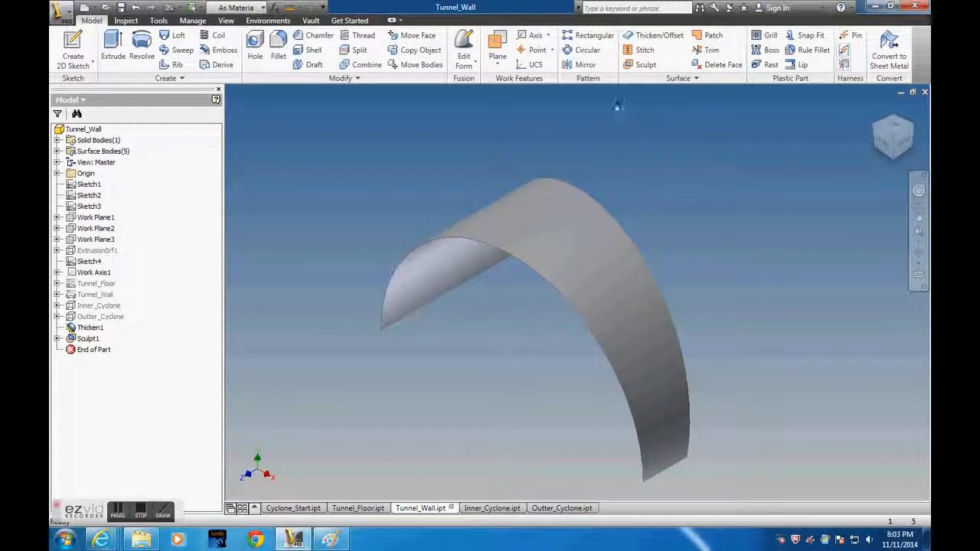